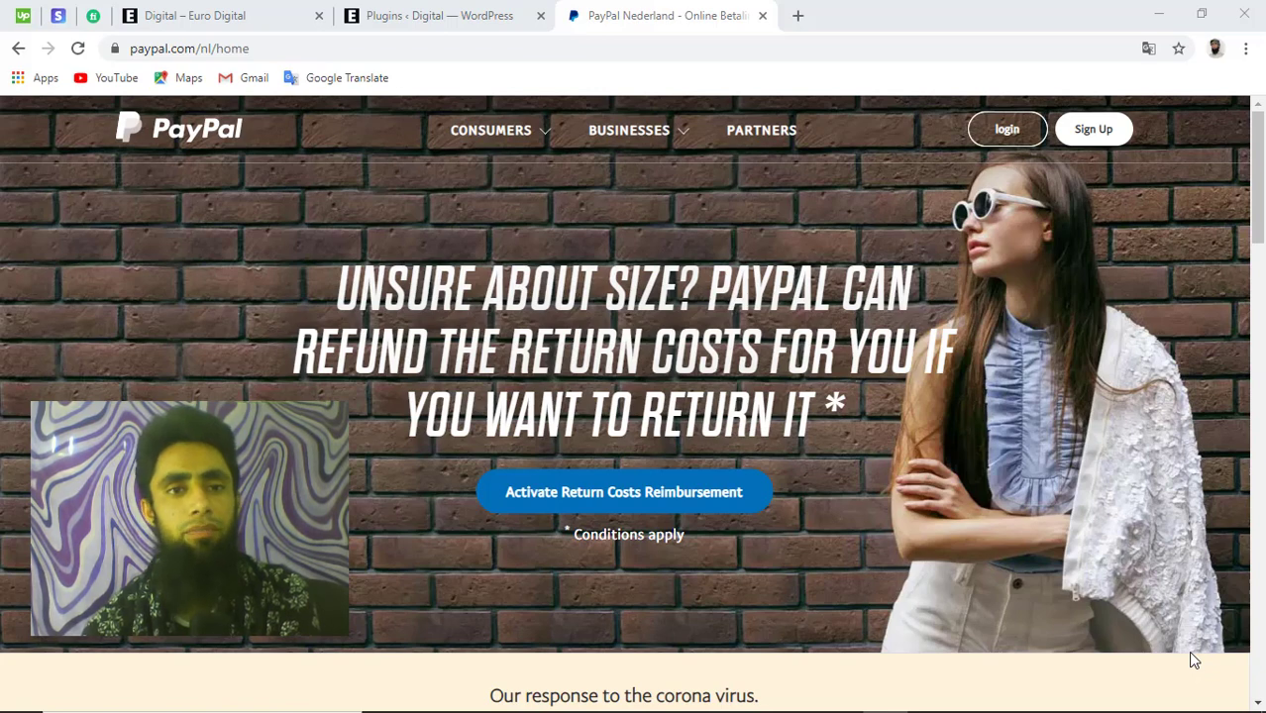
Browse the Onze Service pricing cards on the Euro Digital site, then return to Plugins.
{"action": "left_click", "coordinate": [242, 22]}
{"action": "scroll", "coordinate": [497, 305], "scroll_direction": "down", "scroll_amount": 15}
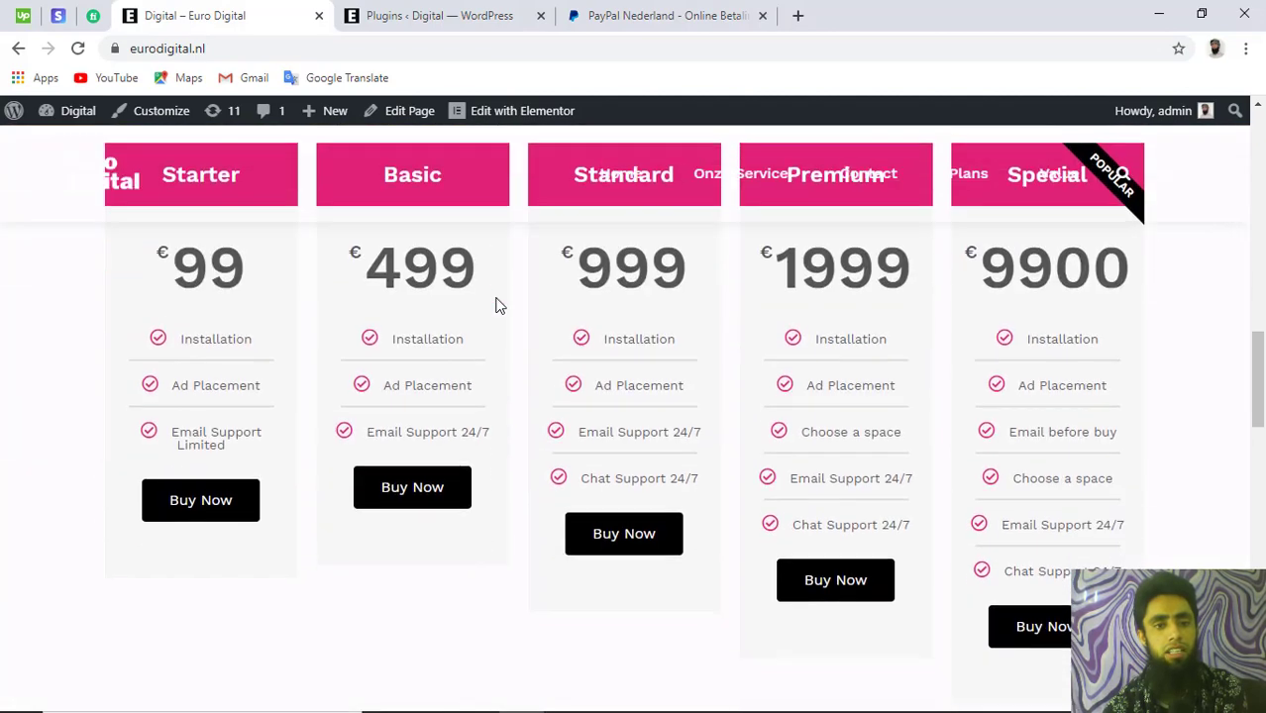
{"action": "scroll", "coordinate": [498, 305], "scroll_direction": "down", "scroll_amount": 2}
{"action": "scroll", "coordinate": [498, 305], "scroll_direction": "up", "scroll_amount": 4}
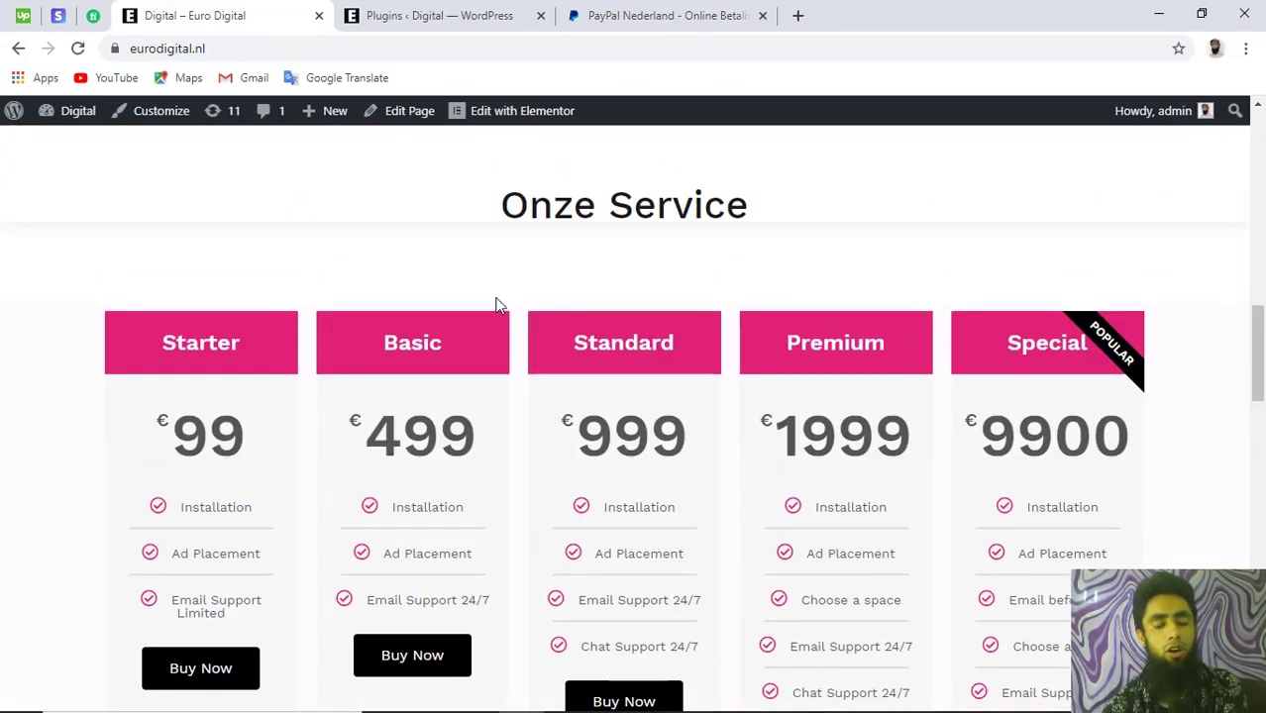
{"action": "scroll", "coordinate": [497, 306], "scroll_direction": "up", "scroll_amount": 3}
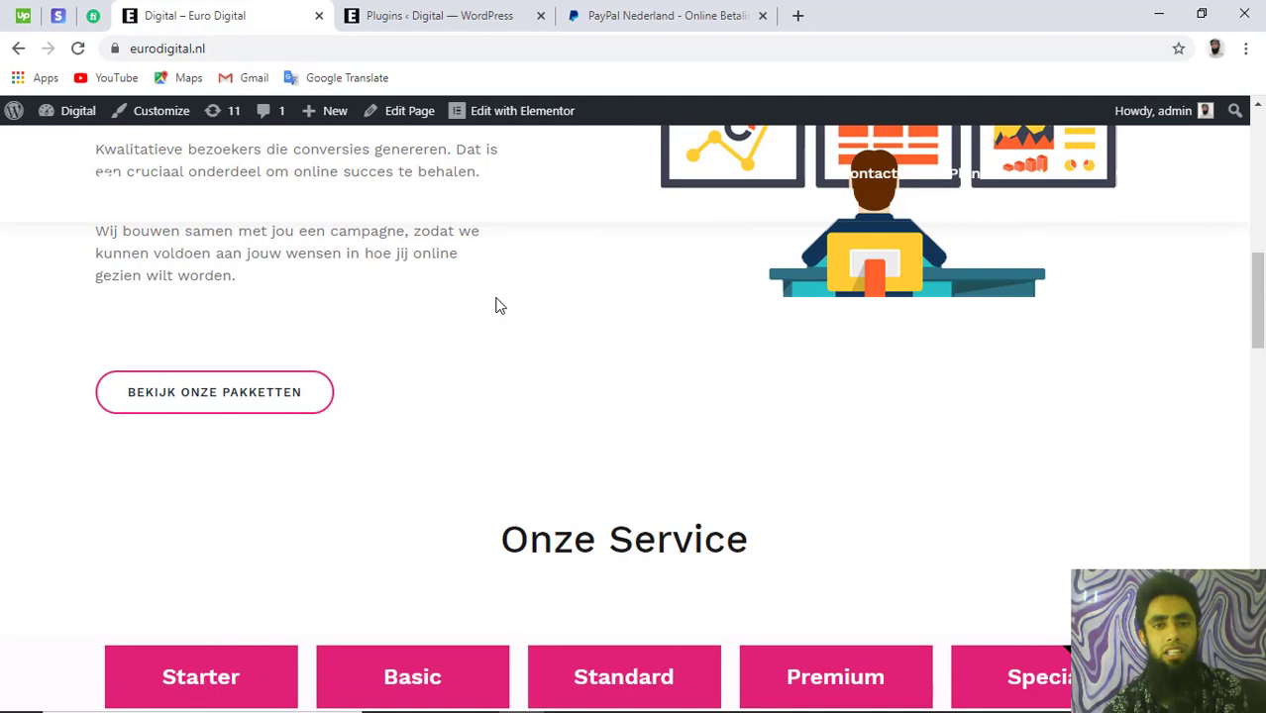
{"action": "left_click", "coordinate": [486, 26]}
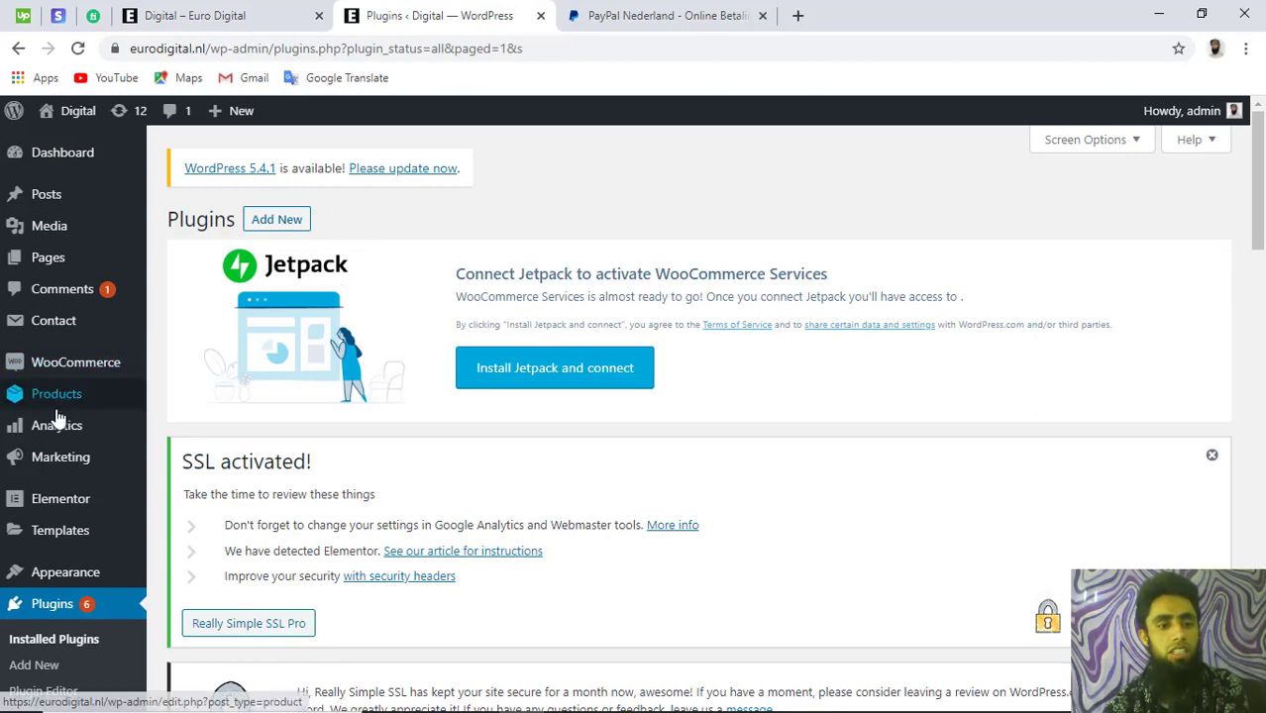
{"action": "scroll", "coordinate": [56, 418], "scroll_direction": "down", "scroll_amount": 3}
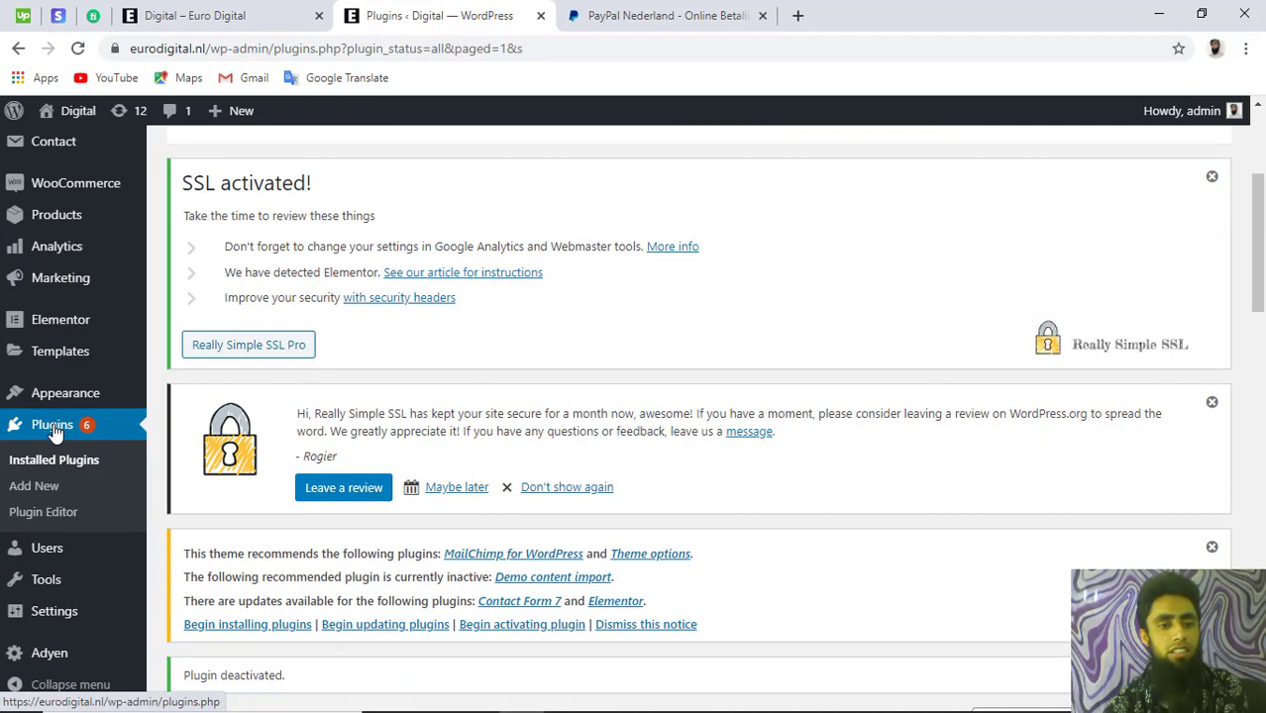
{"action": "scroll", "coordinate": [514, 375], "scroll_direction": "down", "scroll_amount": 5}
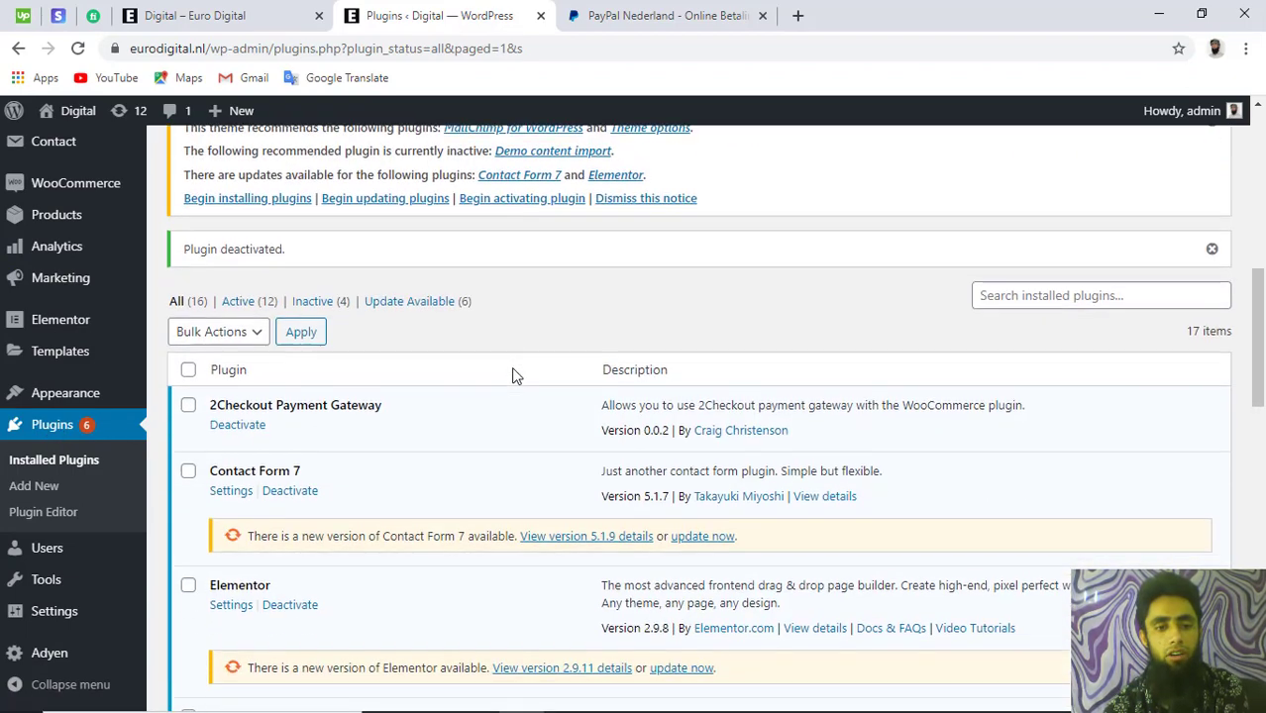
{"action": "scroll", "coordinate": [514, 375], "scroll_direction": "down", "scroll_amount": 4}
{"action": "scroll", "coordinate": [514, 375], "scroll_direction": "down", "scroll_amount": 4}
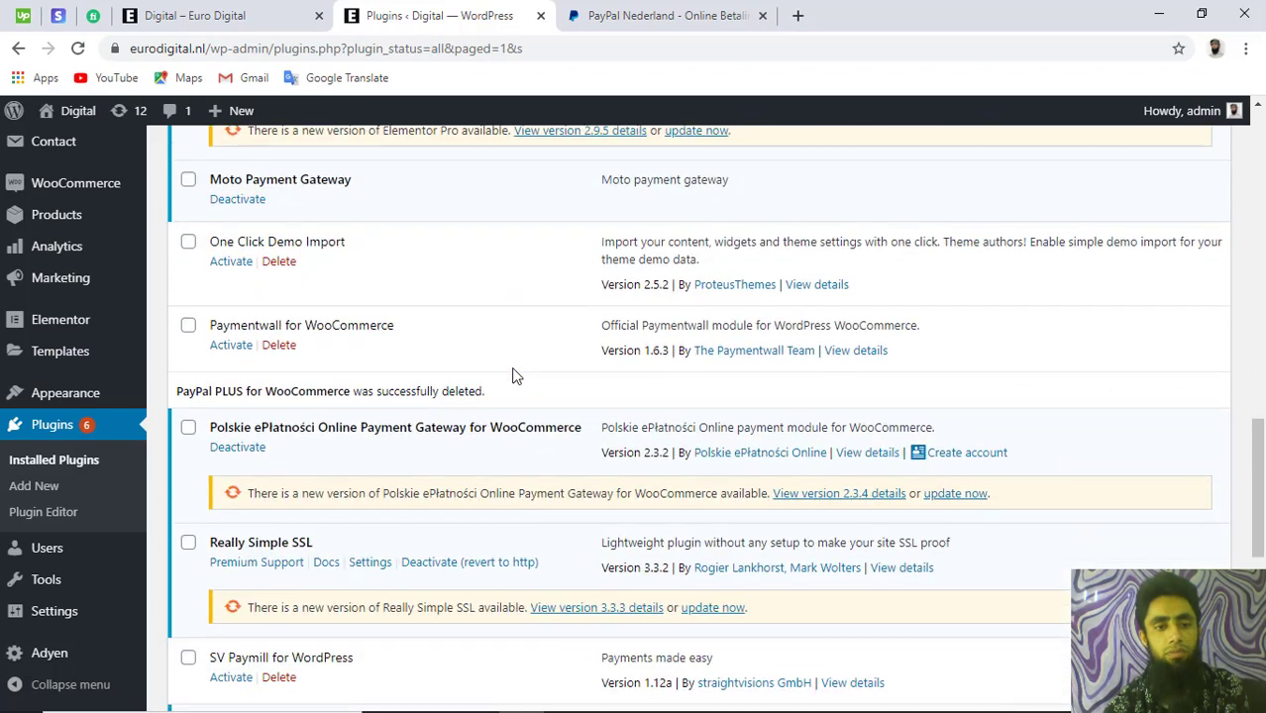
{"action": "scroll", "coordinate": [514, 374], "scroll_direction": "down", "scroll_amount": 1}
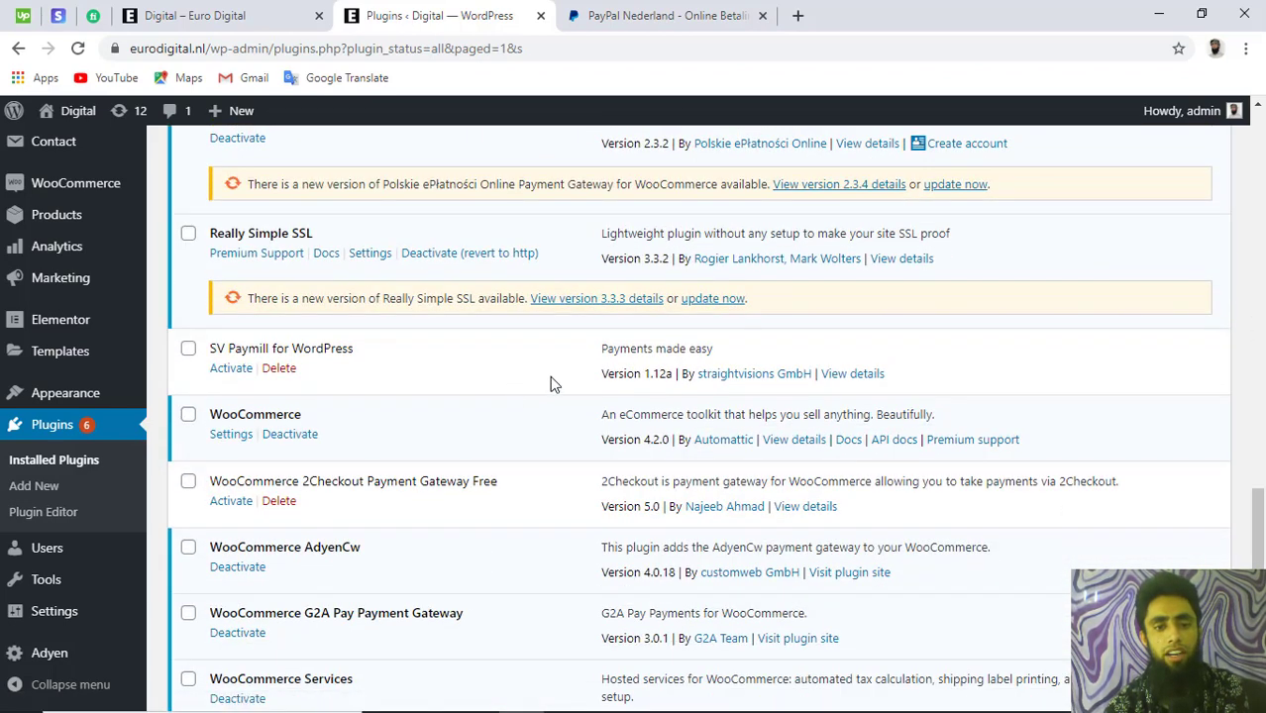
{"action": "scroll", "coordinate": [550, 376], "scroll_direction": "up", "scroll_amount": 15}
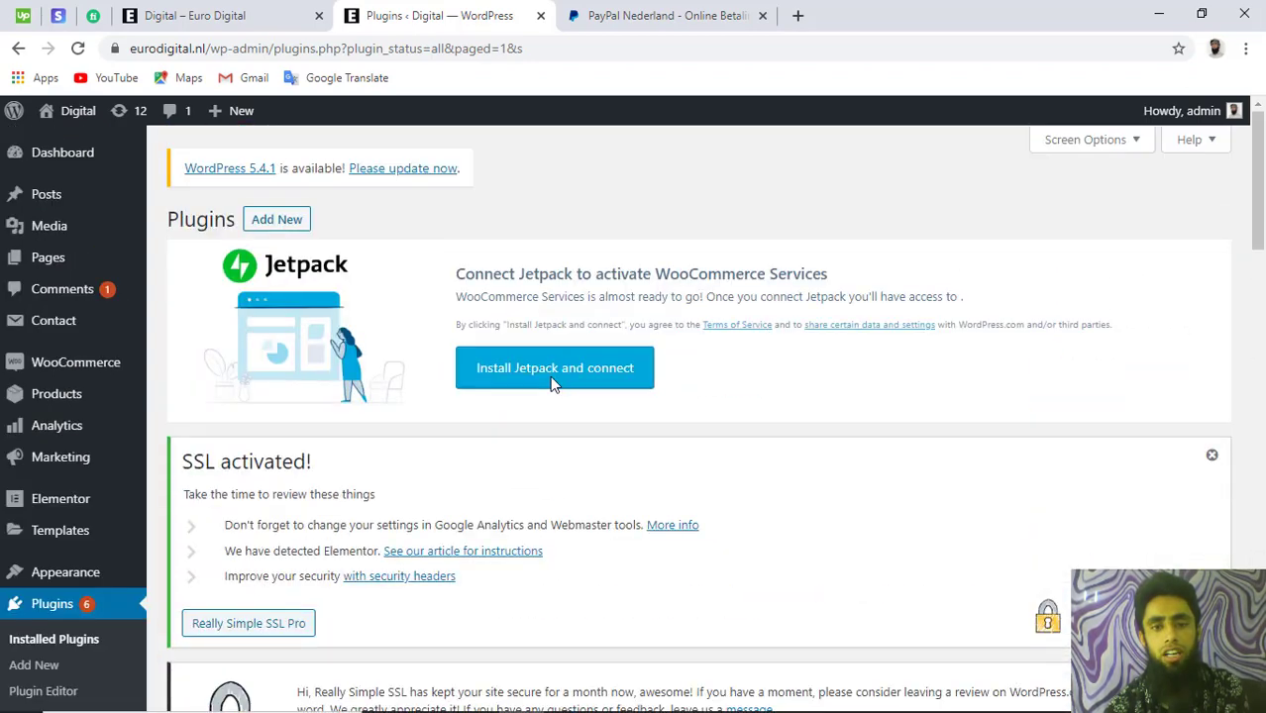
Search the plugin directory for 'paypal plus' from the Add New plugins page.
{"action": "left_click", "coordinate": [278, 221]}
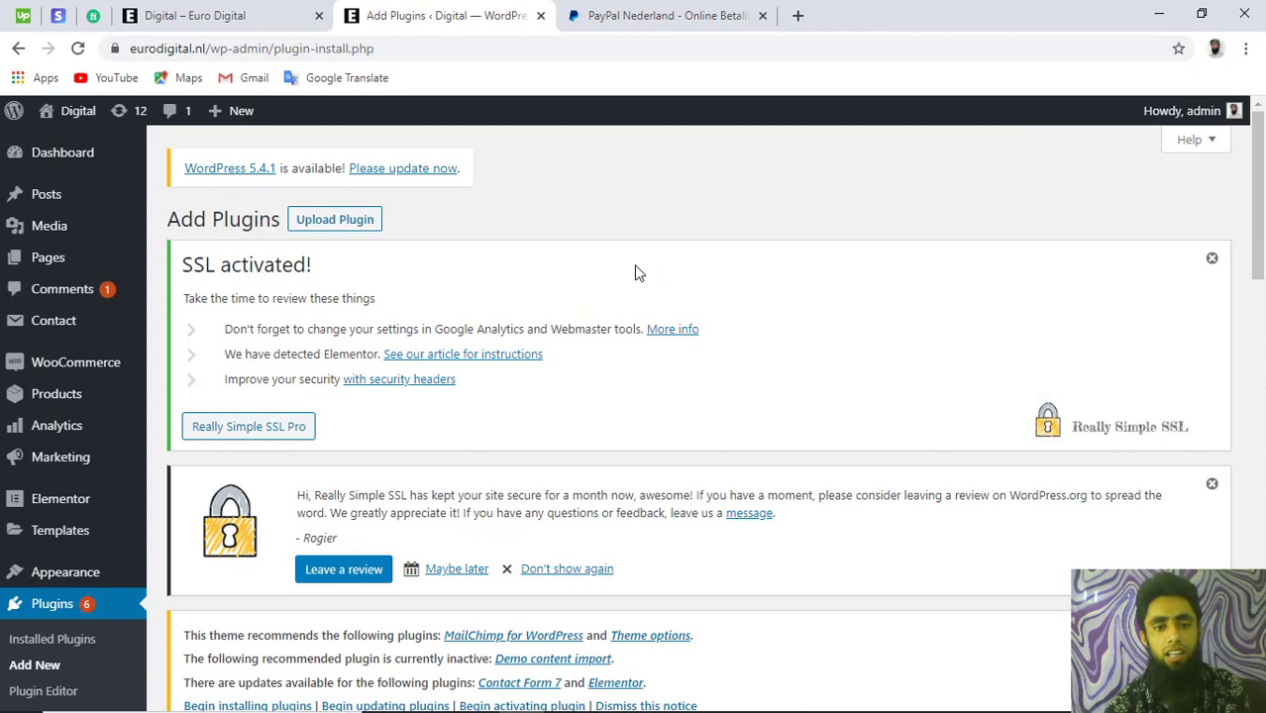
{"action": "scroll", "coordinate": [636, 272], "scroll_direction": "down", "scroll_amount": 4}
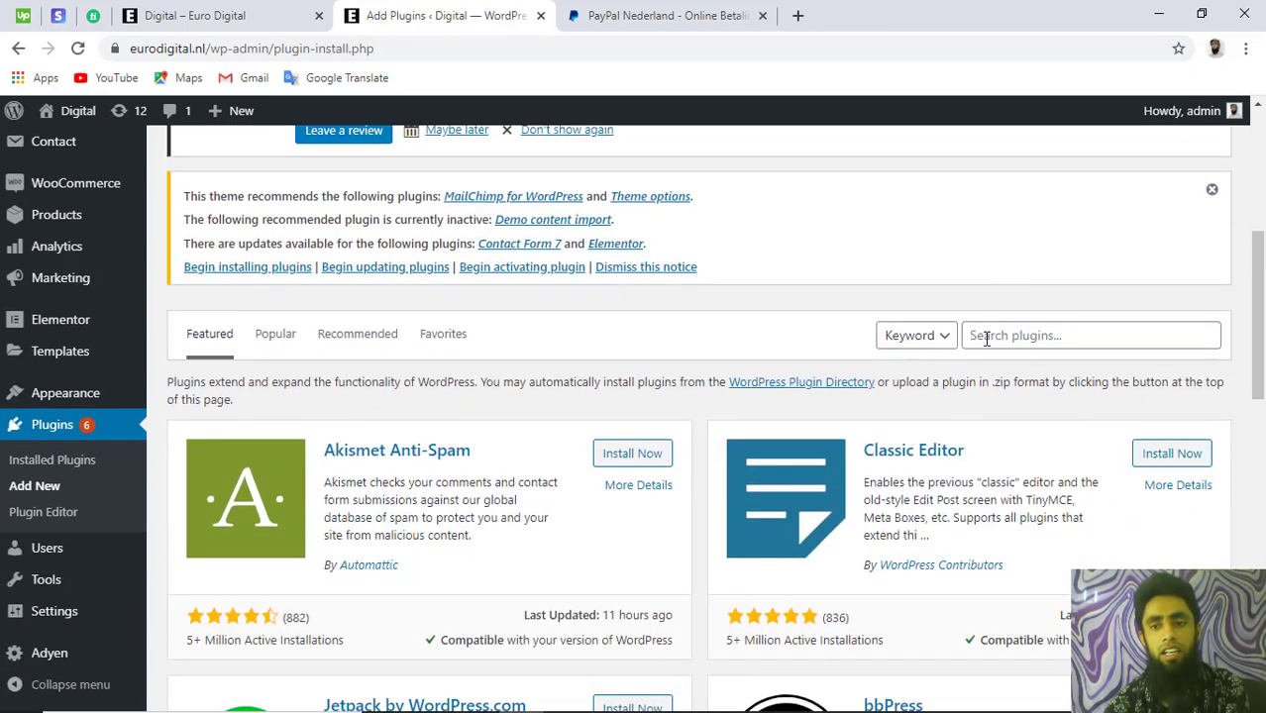
{"action": "left_click", "coordinate": [987, 338]}
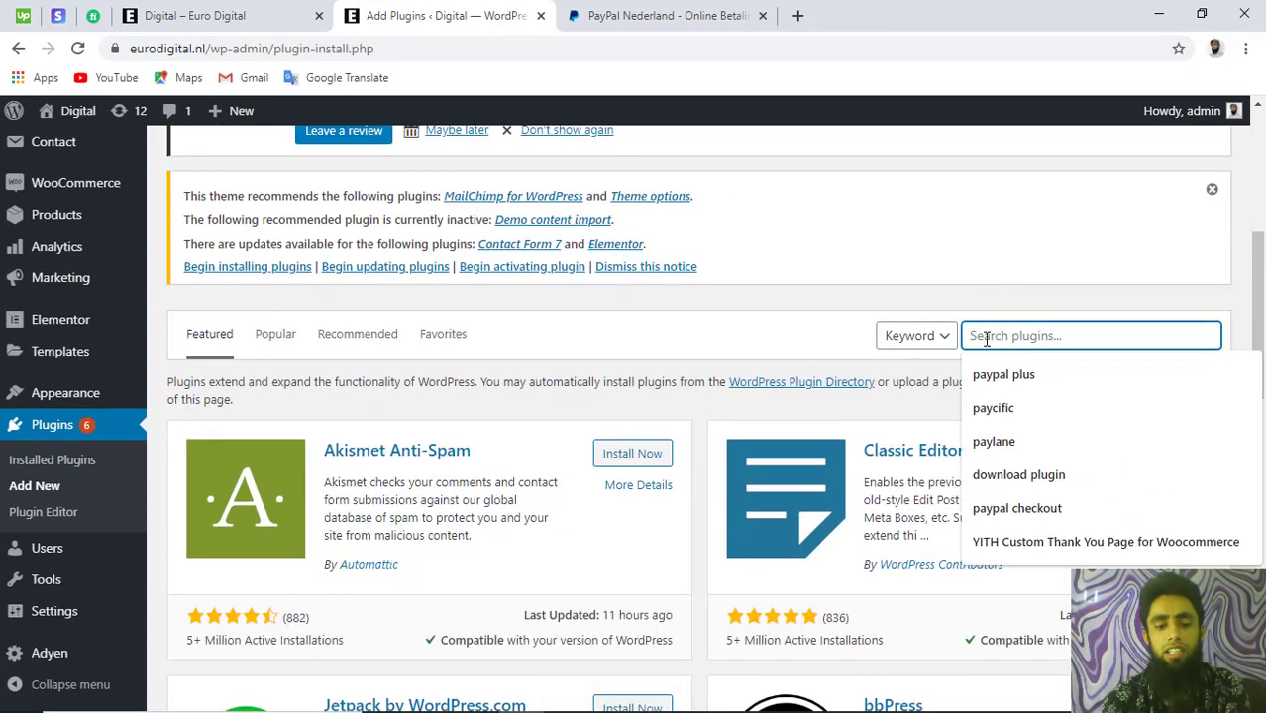
{"action": "type", "text": "paypal plus"}
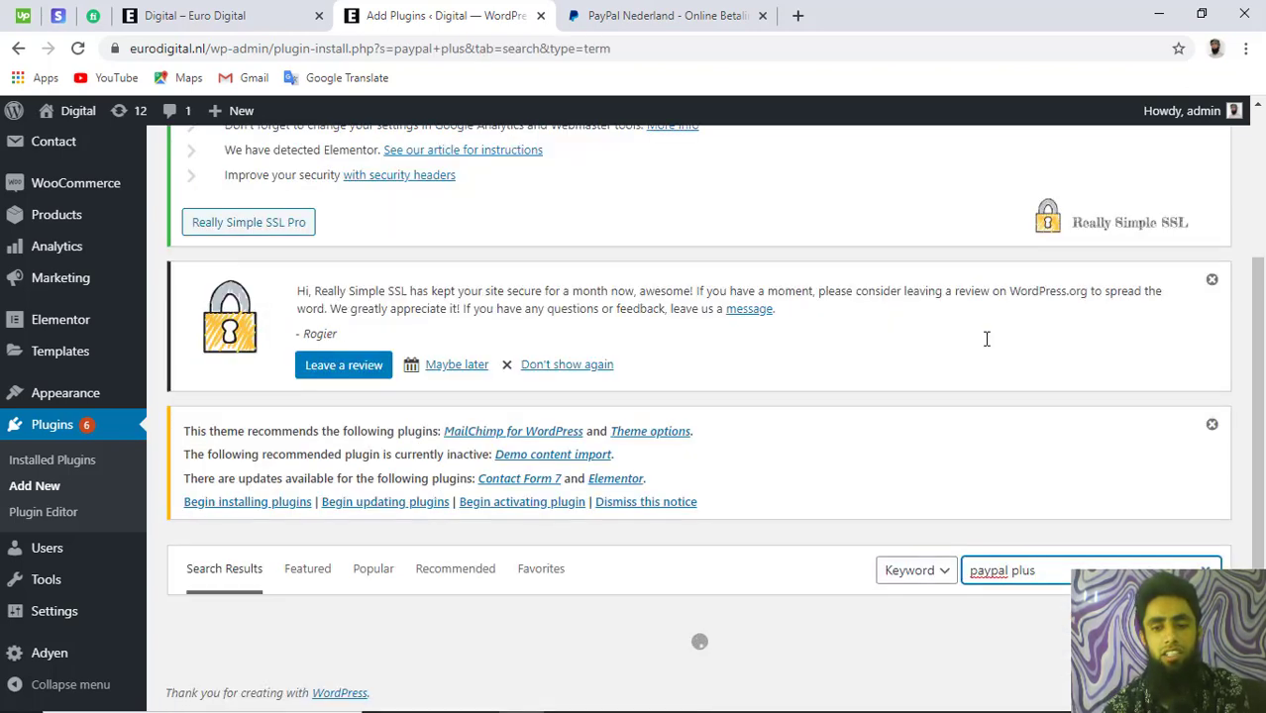
{"action": "scroll", "coordinate": [986, 338], "scroll_direction": "down", "scroll_amount": 2}
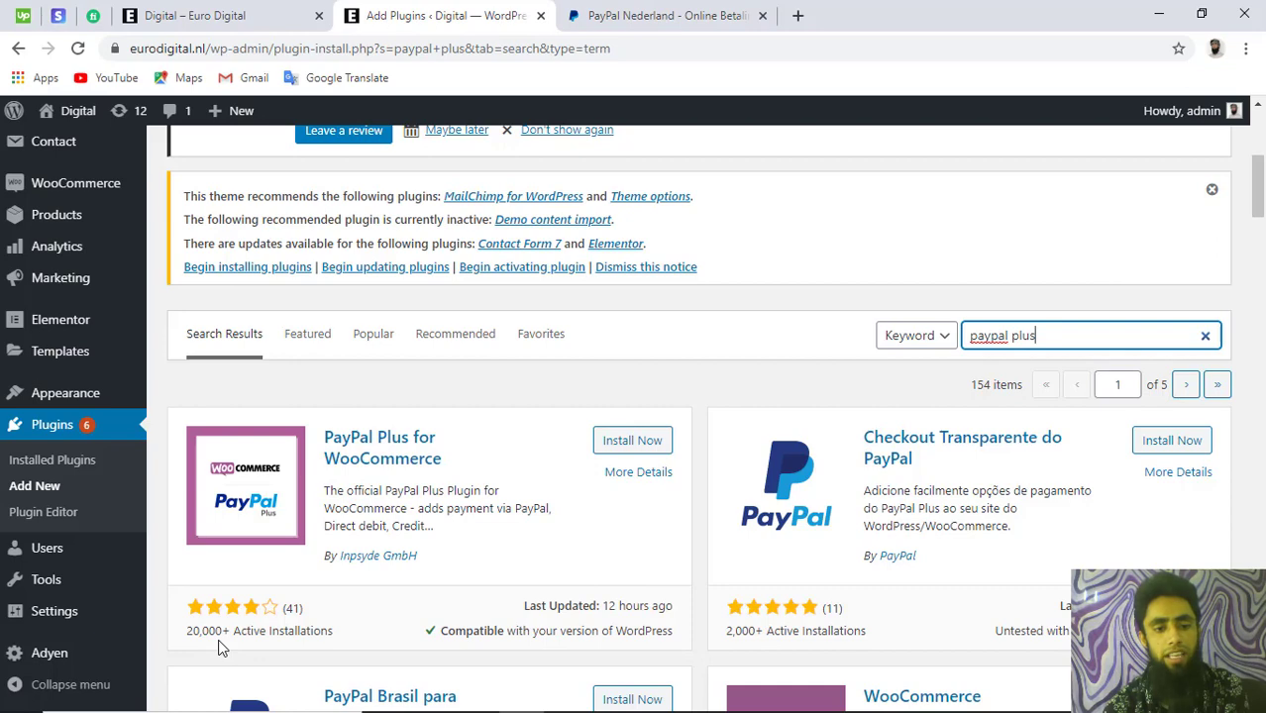
Install PayPal Plus for WooCommerce from the directory results and activate it.
{"action": "left_click", "coordinate": [634, 440]}
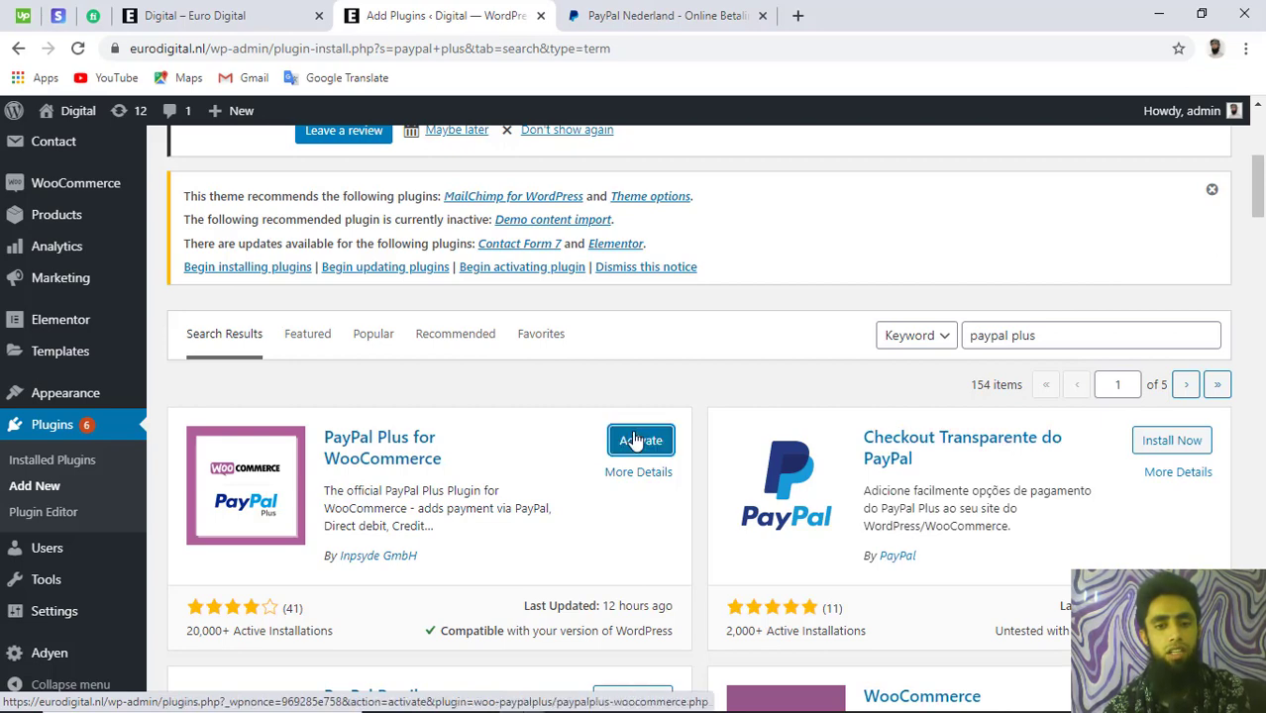
{"action": "left_click", "coordinate": [638, 446]}
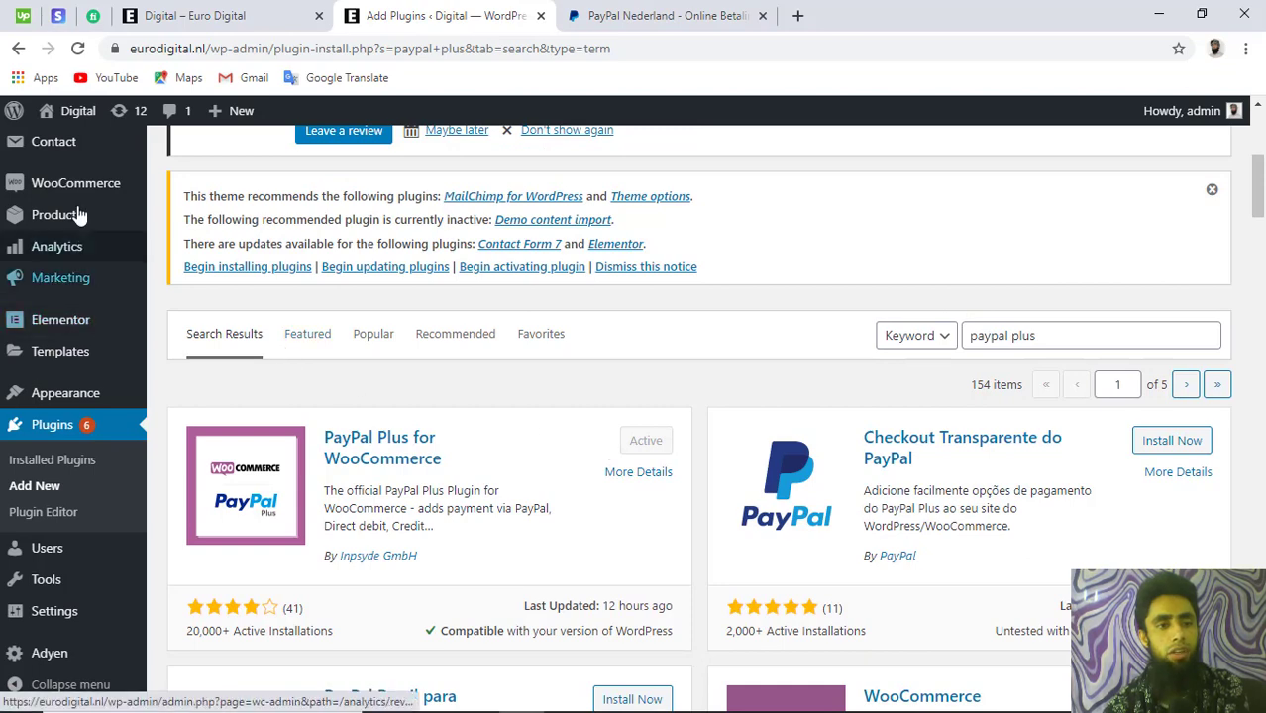
{"action": "mouse_move", "coordinate": [77, 191]}
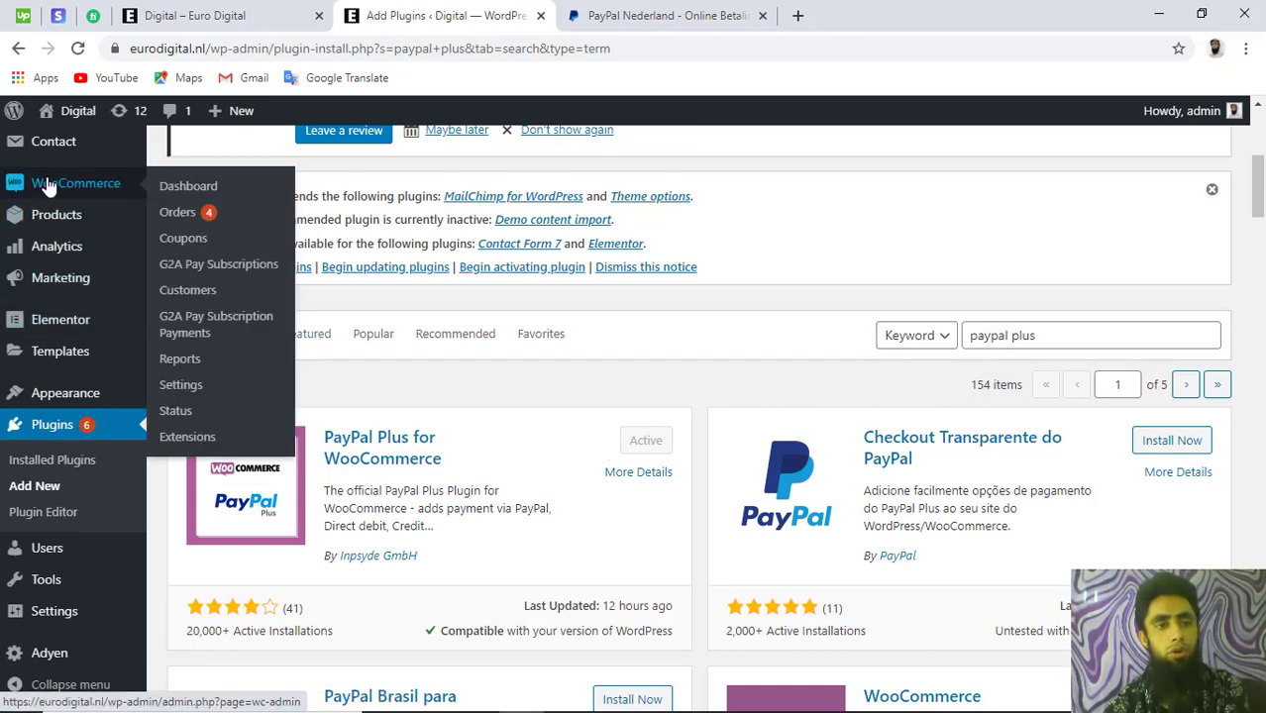
Go to WooCommerce > Settings and show the Payments tab.
{"action": "left_click", "coordinate": [185, 385]}
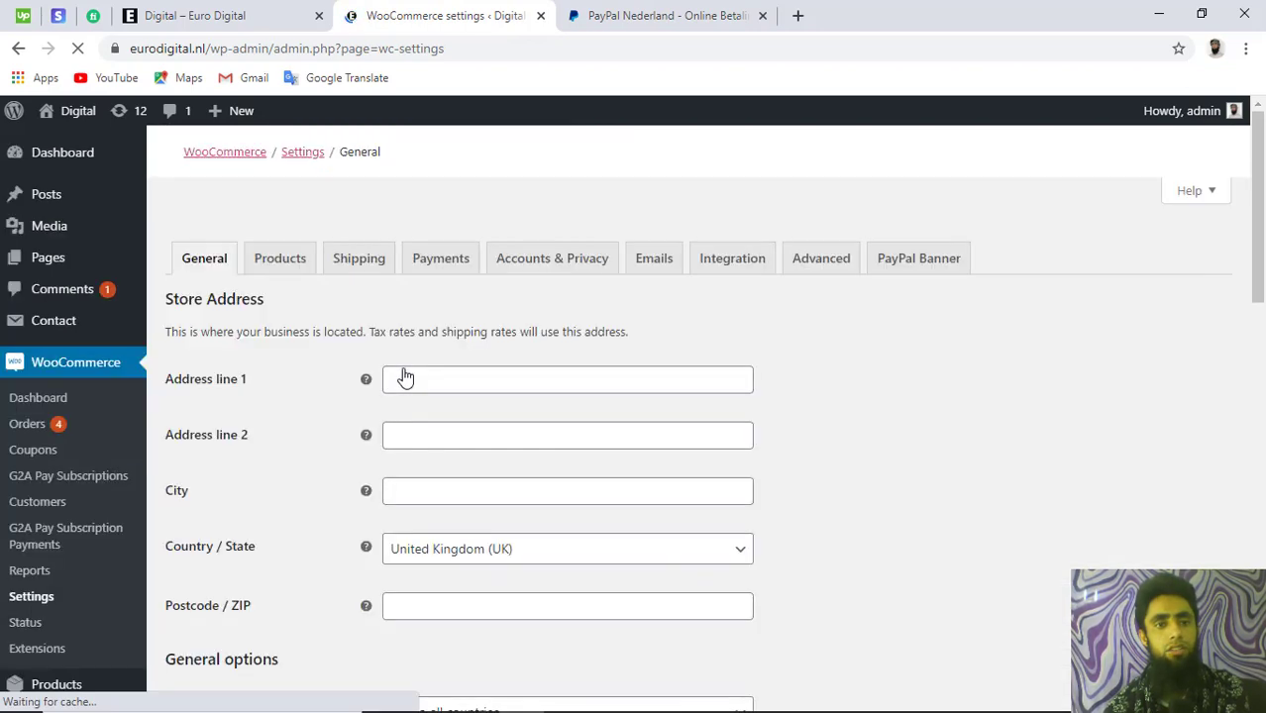
{"action": "left_click", "coordinate": [428, 260]}
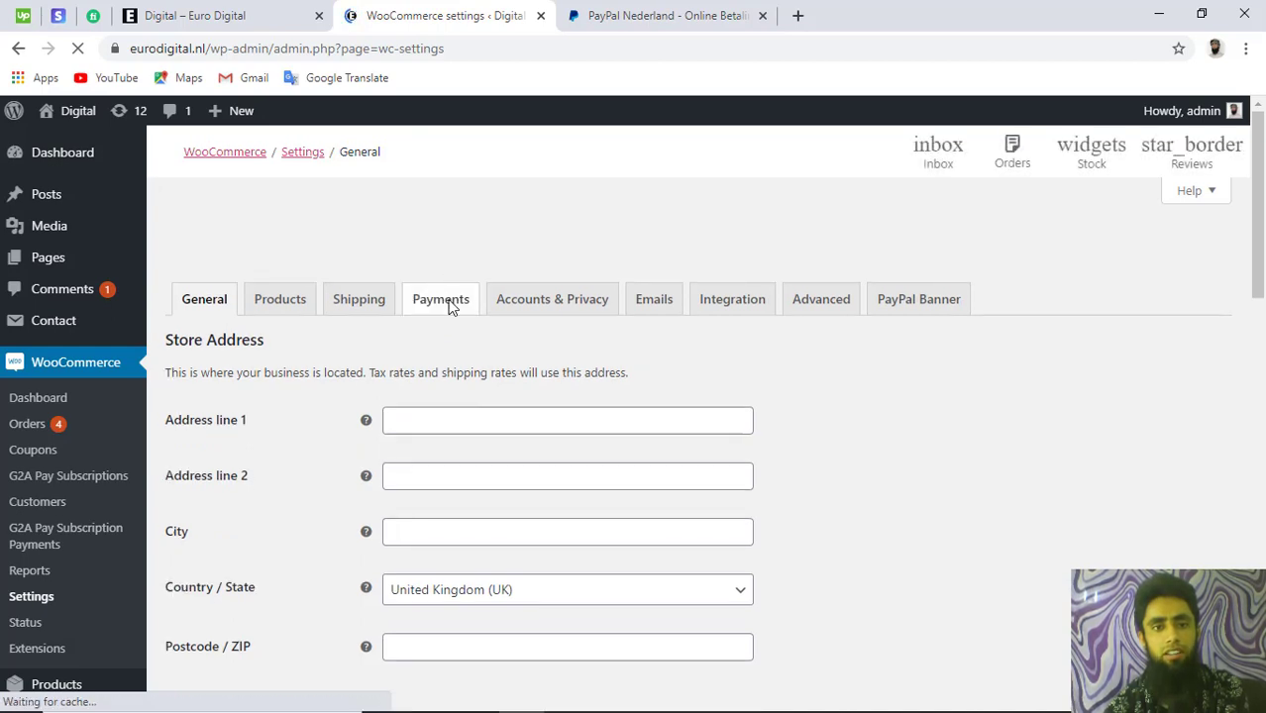
{"action": "left_click", "coordinate": [448, 306]}
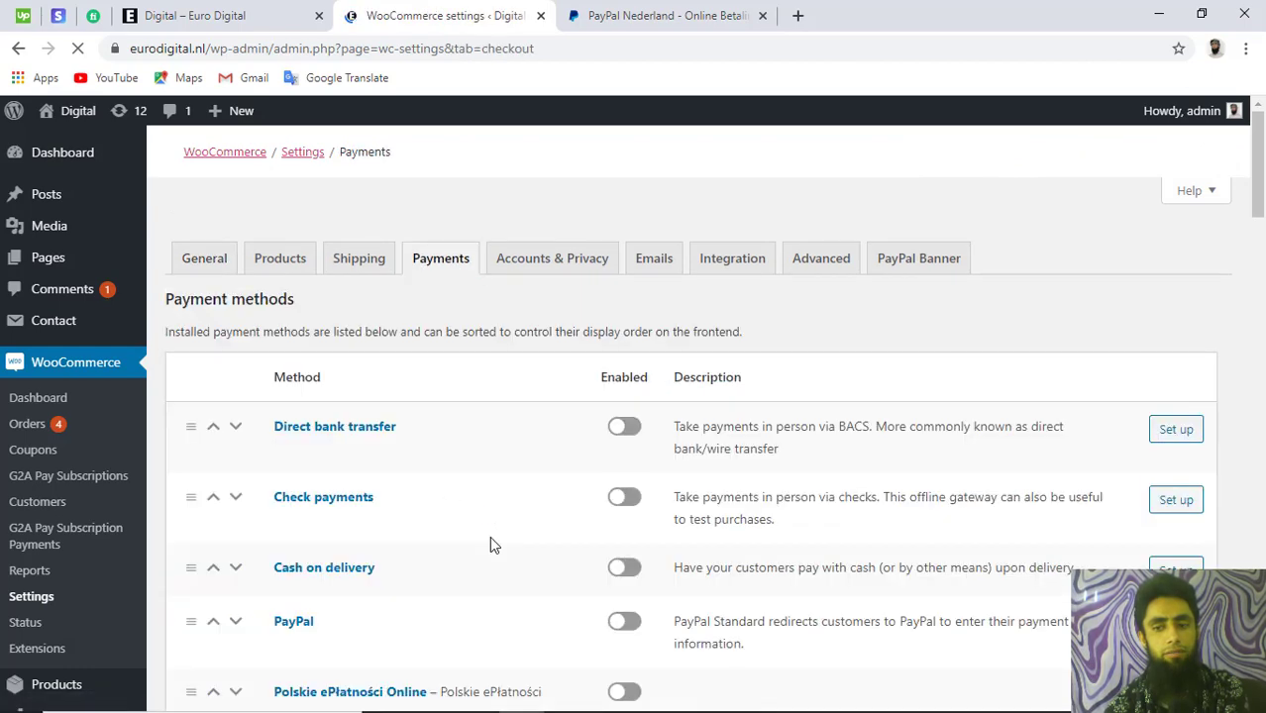
Switch the PayPal PLUS payment method's Enabled toggle on and save changes.
{"action": "scroll", "coordinate": [489, 536], "scroll_direction": "down", "scroll_amount": 1}
{"action": "scroll", "coordinate": [489, 538], "scroll_direction": "down", "scroll_amount": 5}
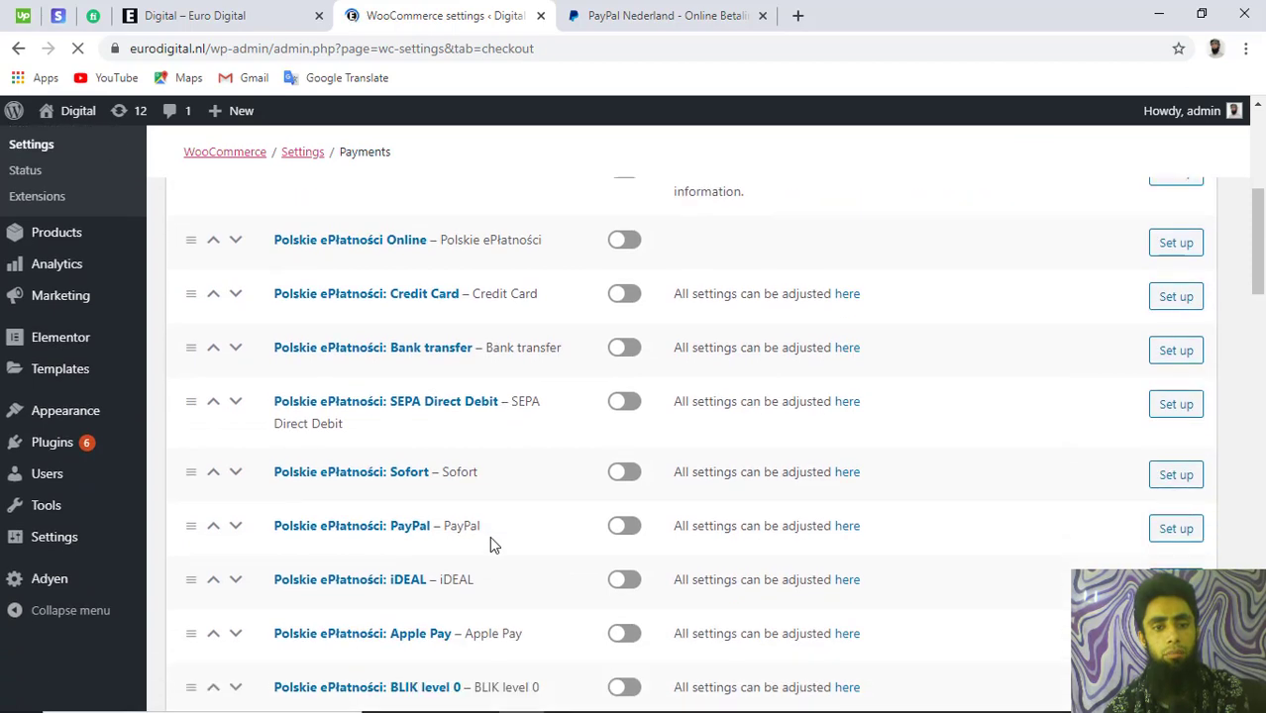
{"action": "scroll", "coordinate": [490, 536], "scroll_direction": "down", "scroll_amount": 4}
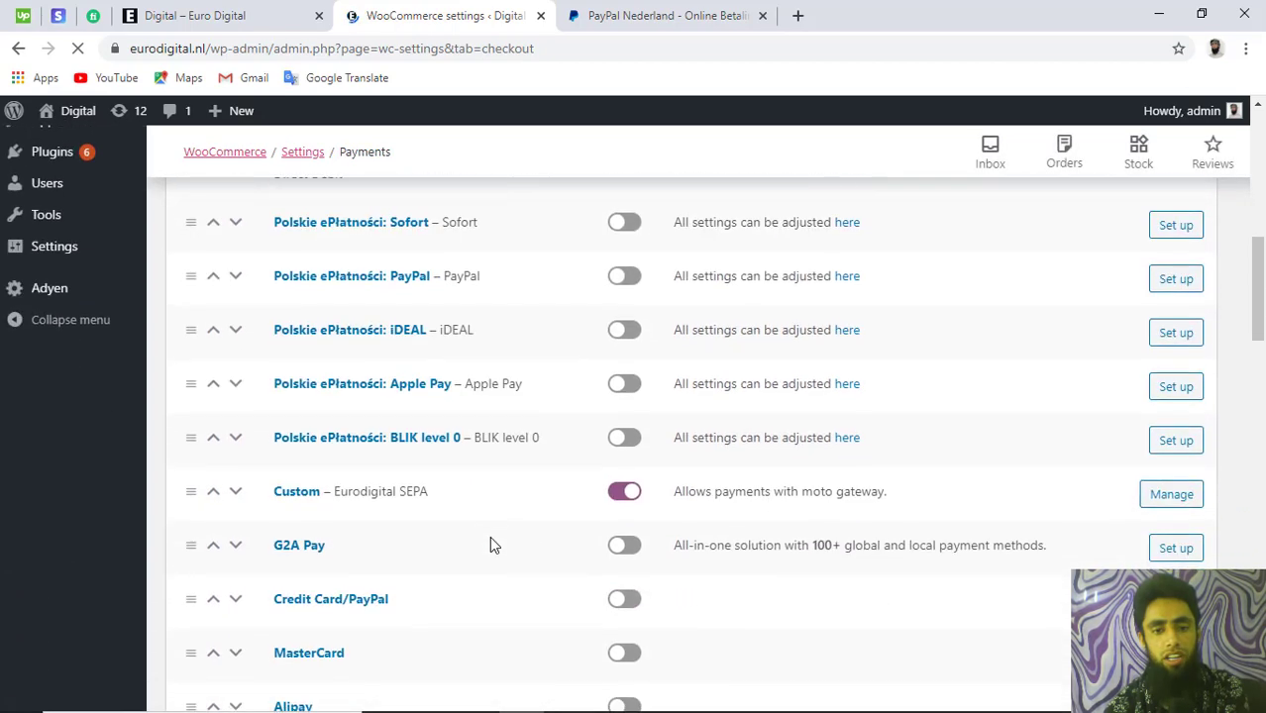
{"action": "scroll", "coordinate": [489, 536], "scroll_direction": "up", "scroll_amount": 7}
{"action": "scroll", "coordinate": [489, 536], "scroll_direction": "down", "scroll_amount": 15}
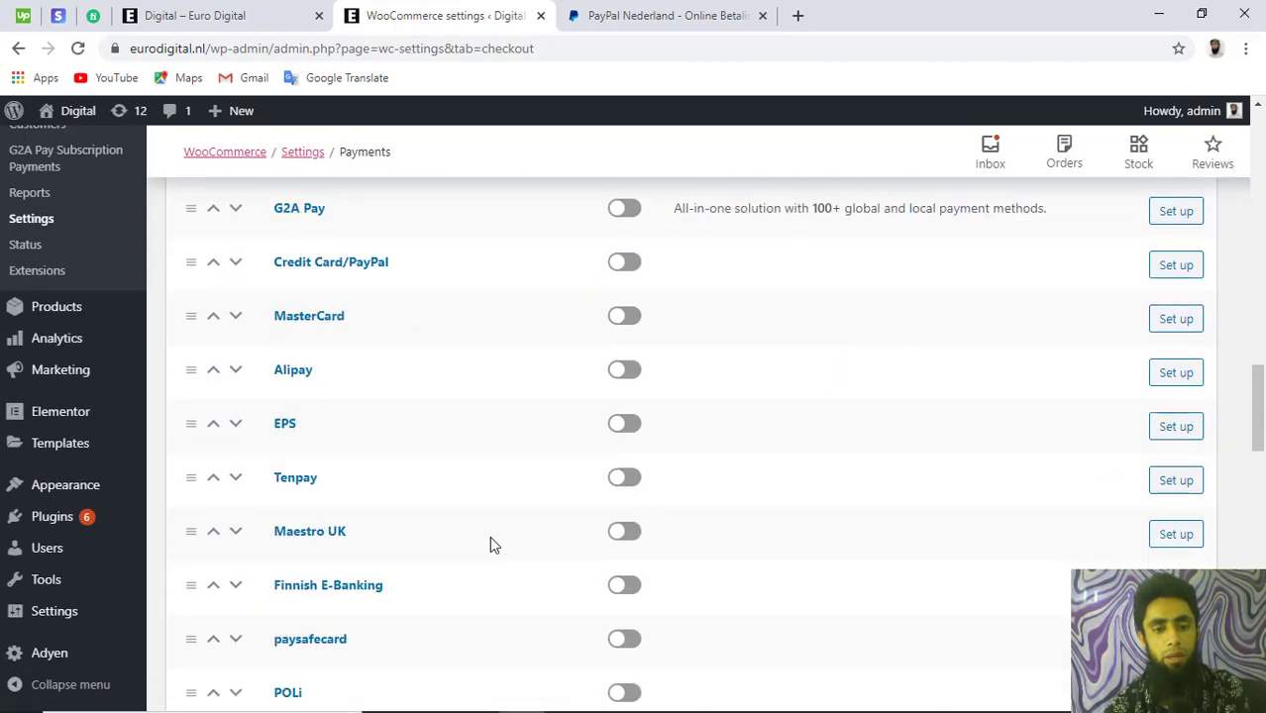
{"action": "scroll", "coordinate": [489, 538], "scroll_direction": "down", "scroll_amount": 12}
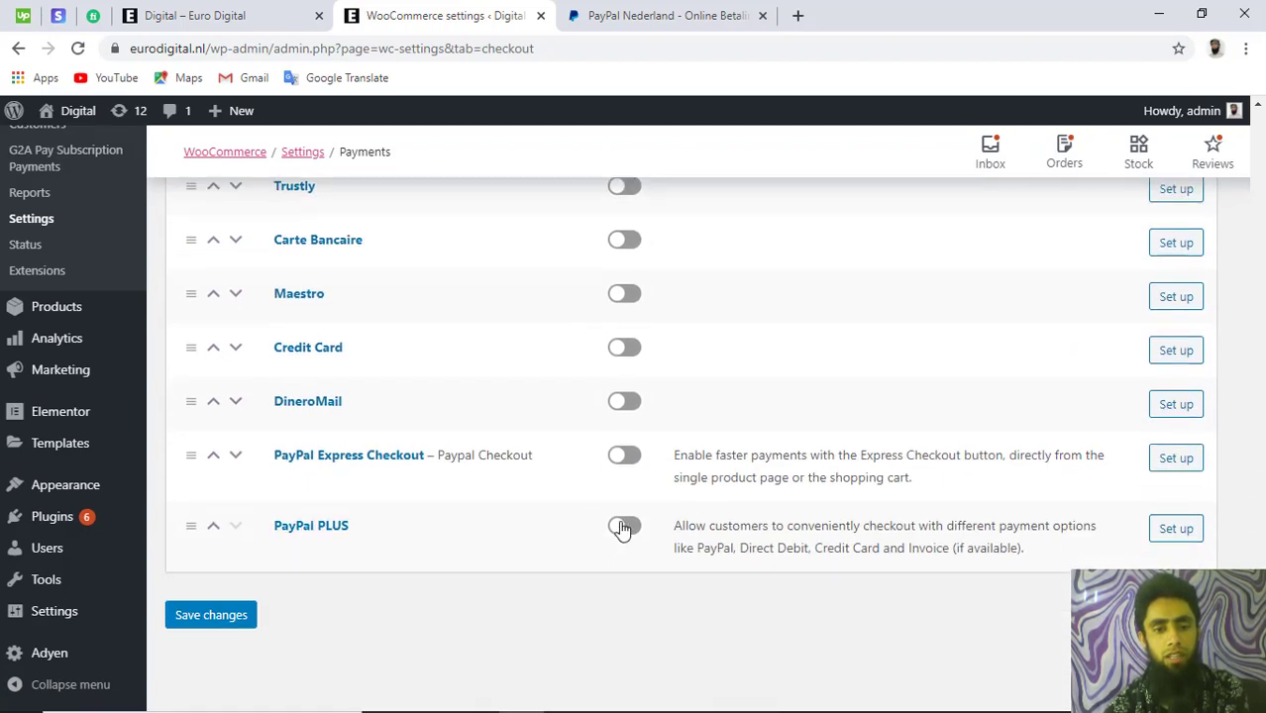
{"action": "left_click", "coordinate": [624, 526]}
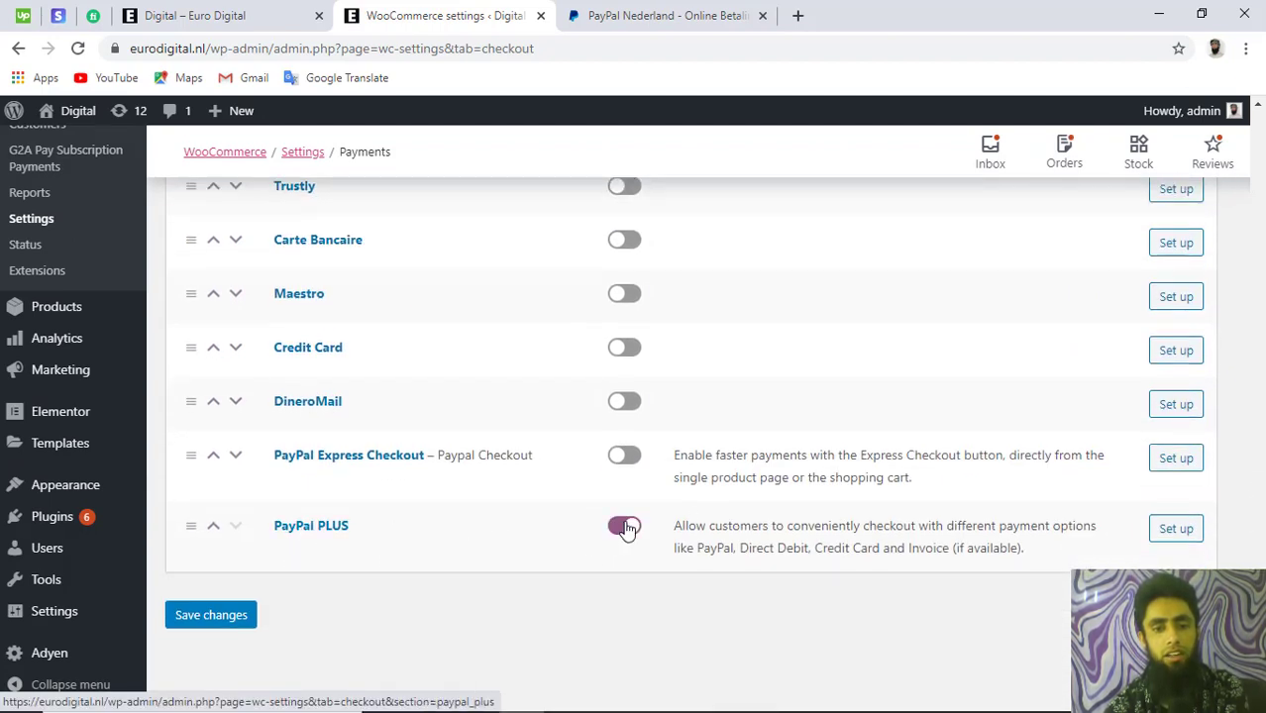
{"action": "left_click", "coordinate": [230, 616]}
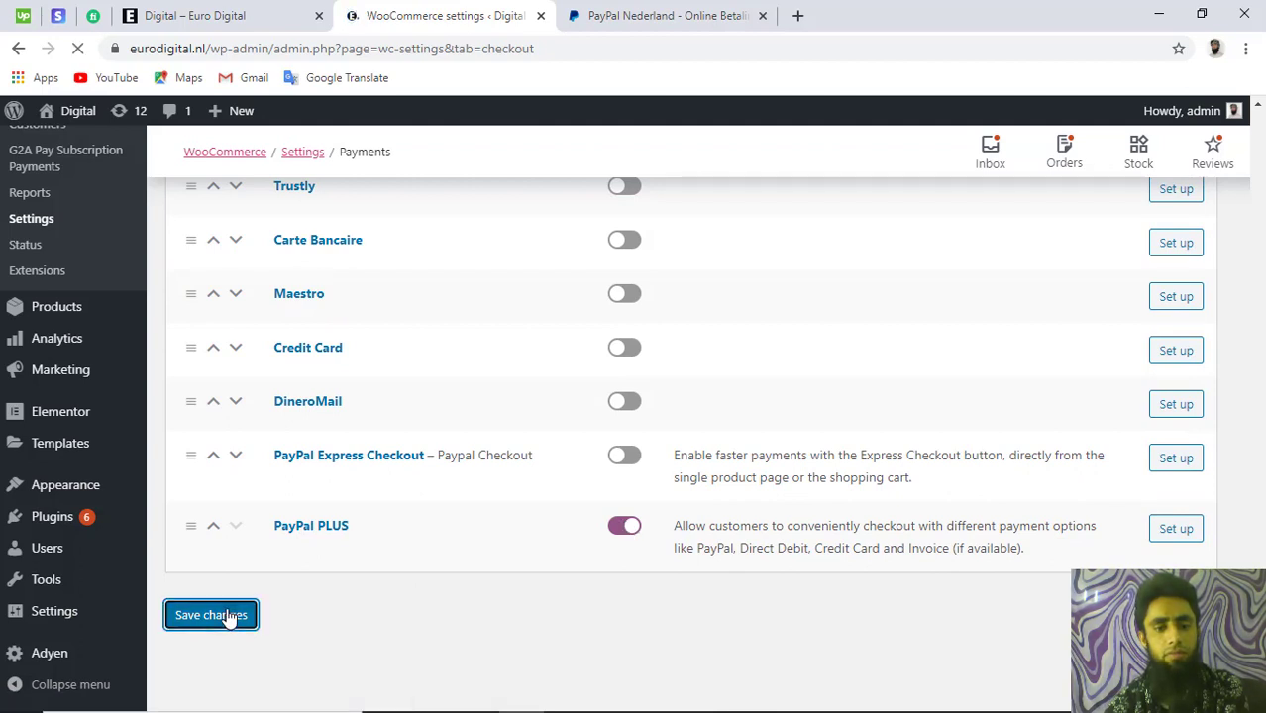
Open PayPal PLUS's configuration page via Manage.
{"action": "scroll", "coordinate": [612, 515], "scroll_direction": "down", "scroll_amount": 20}
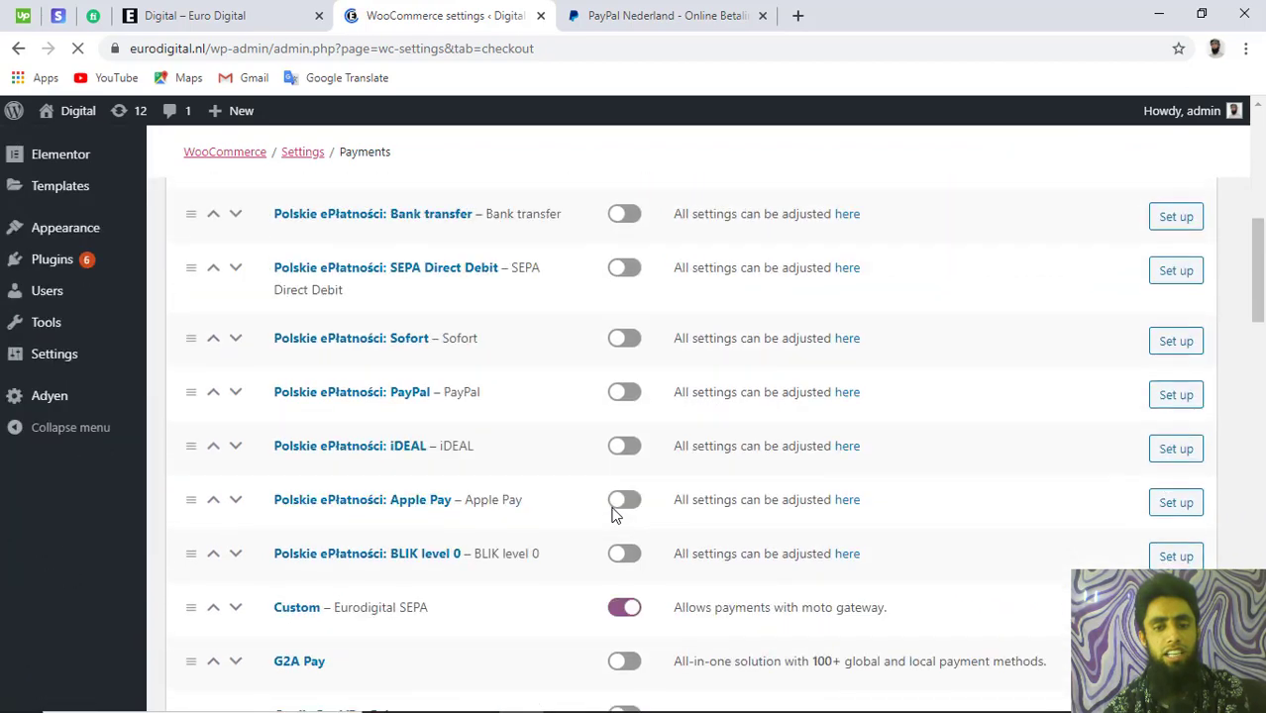
{"action": "scroll", "coordinate": [612, 514], "scroll_direction": "down", "scroll_amount": 3}
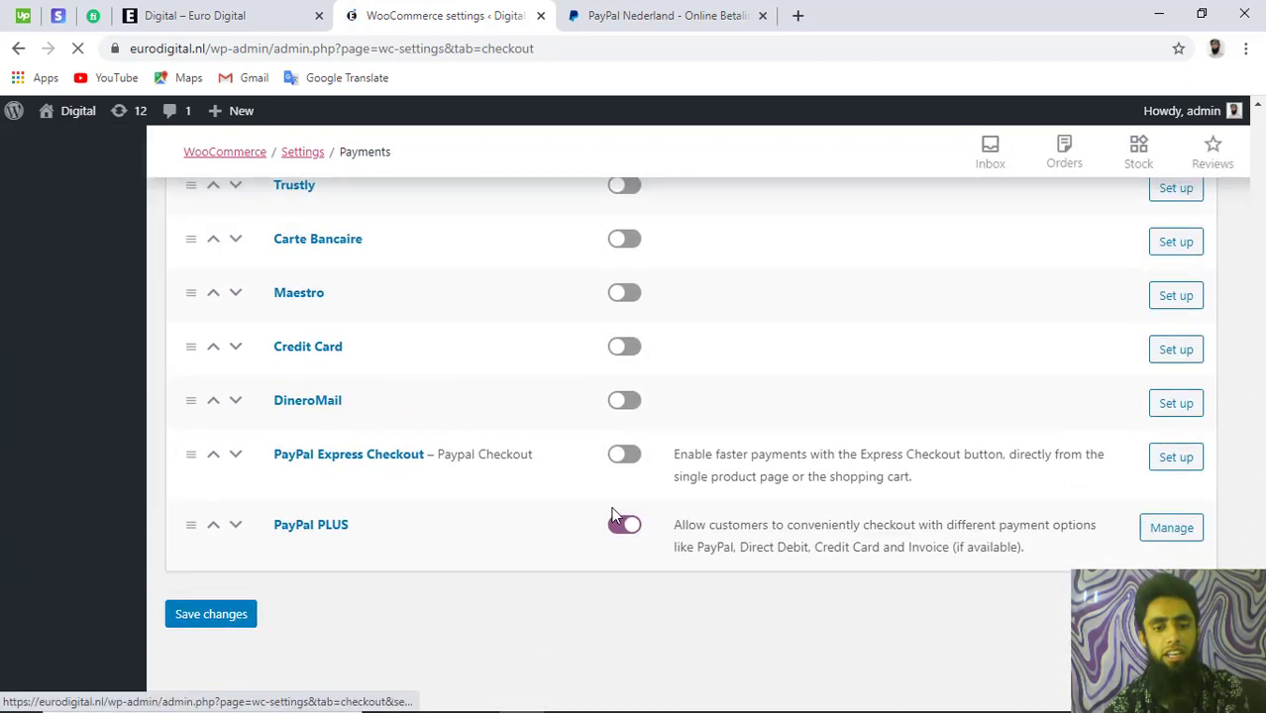
{"action": "left_click", "coordinate": [1172, 530]}
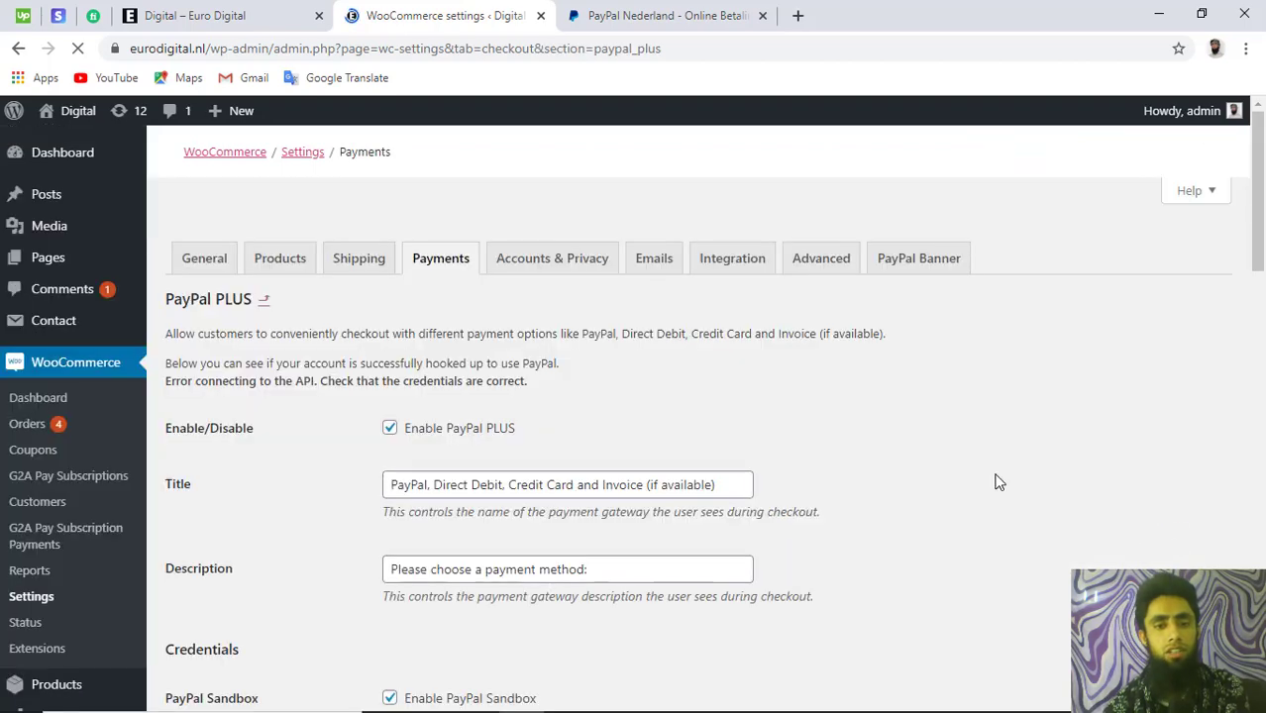
Review the empty sandbox Client ID and Secret ID fields, then go to the PayPal Nederland tab.
{"action": "scroll", "coordinate": [998, 481], "scroll_direction": "down", "scroll_amount": 5}
{"action": "scroll", "coordinate": [999, 481], "scroll_direction": "down", "scroll_amount": 6}
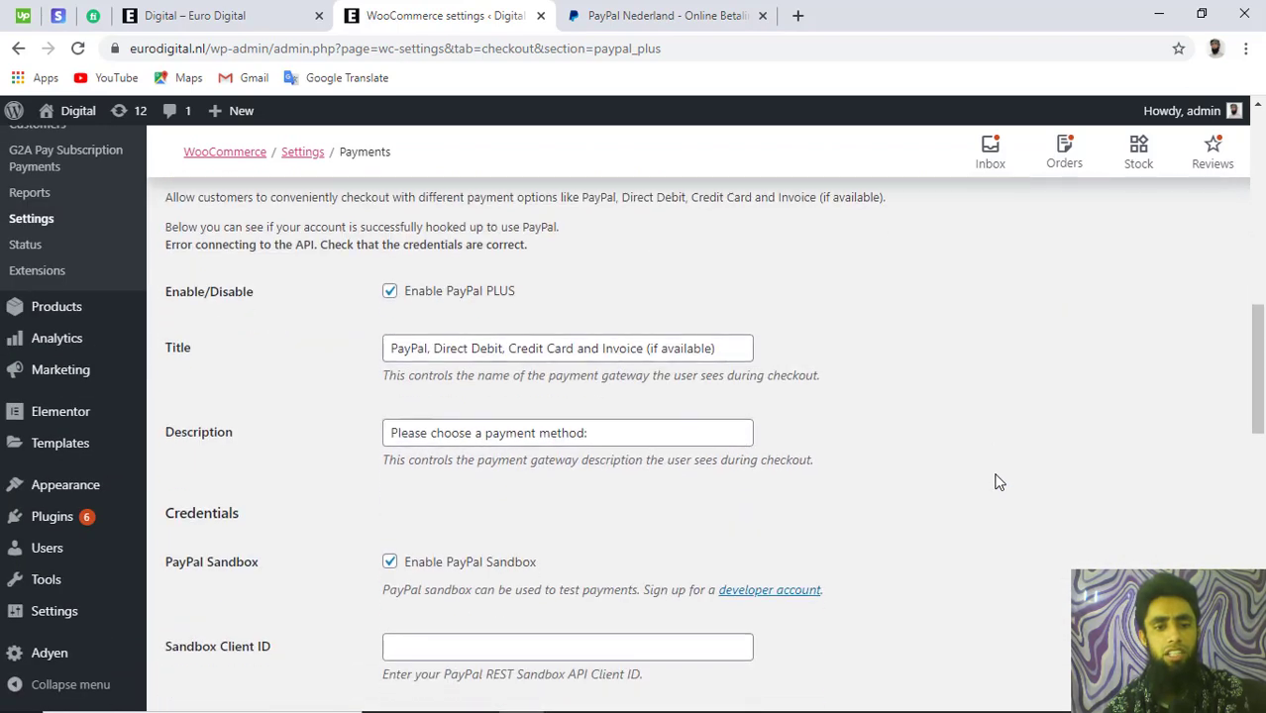
{"action": "scroll", "coordinate": [700, 525], "scroll_direction": "down", "scroll_amount": 2}
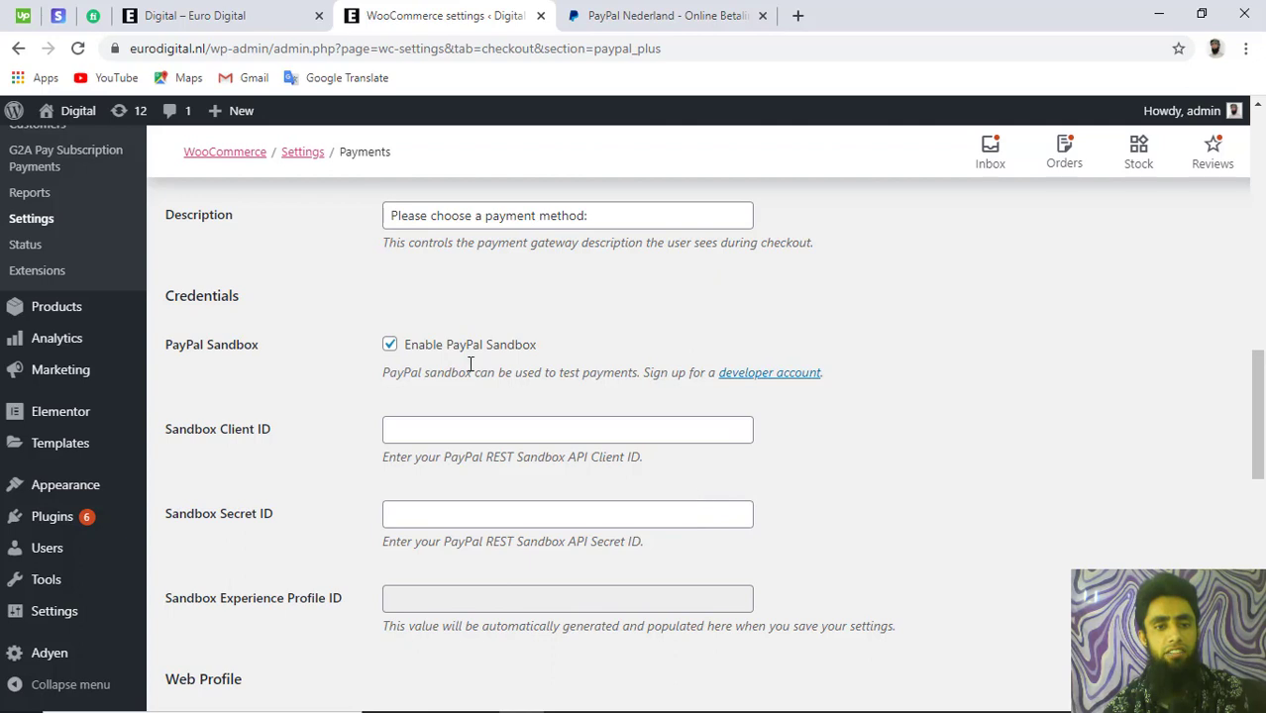
{"action": "scroll", "coordinate": [467, 368], "scroll_direction": "up", "scroll_amount": 2}
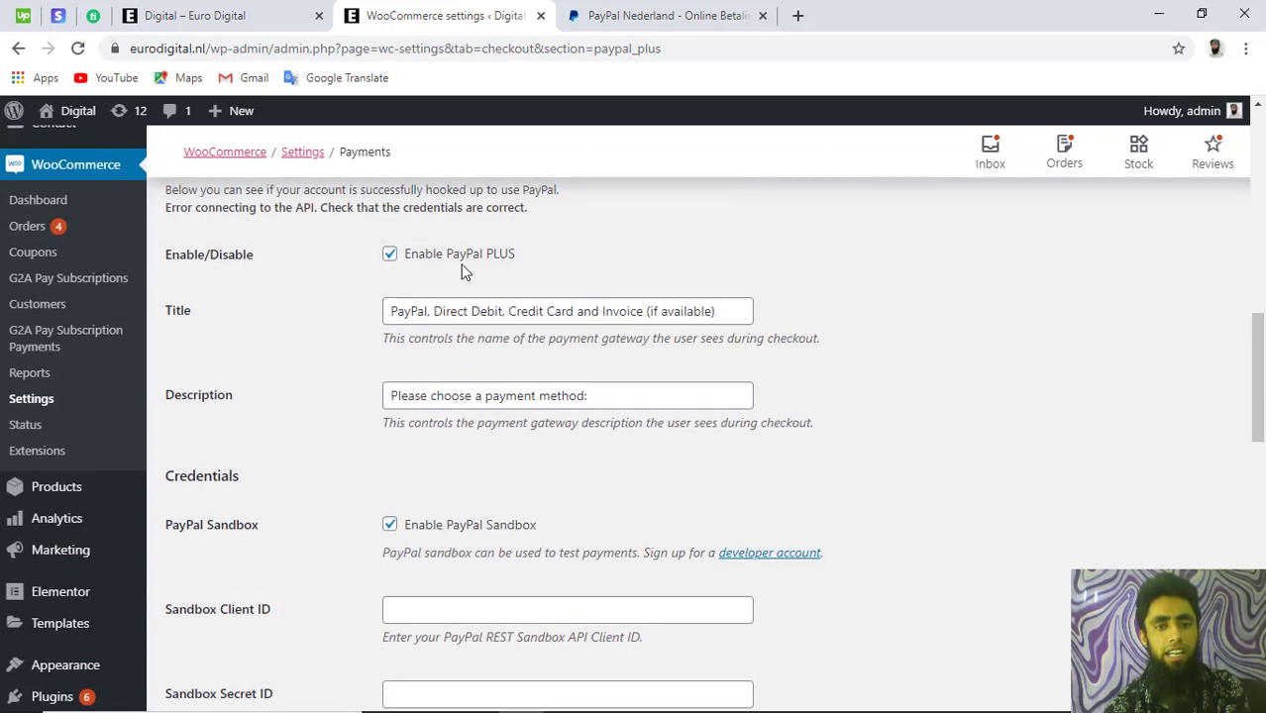
{"action": "scroll", "coordinate": [414, 475], "scroll_direction": "down", "scroll_amount": 1}
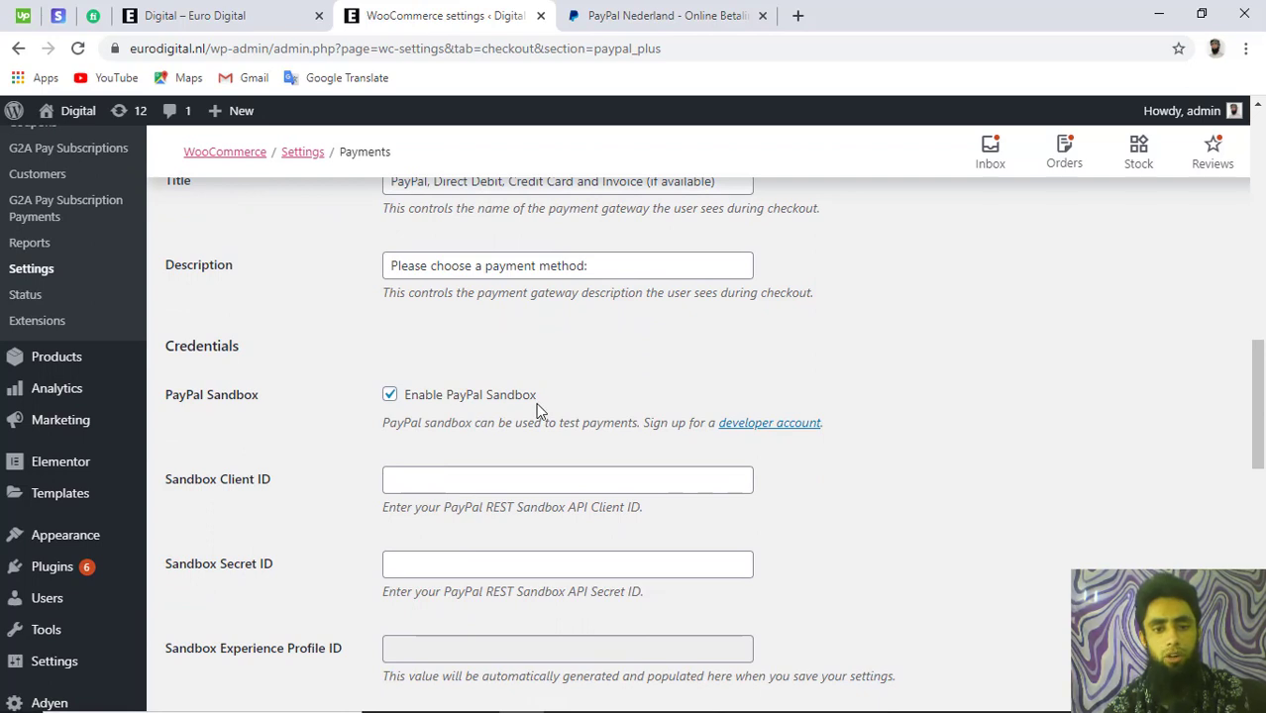
{"action": "scroll", "coordinate": [538, 409], "scroll_direction": "down", "scroll_amount": 2}
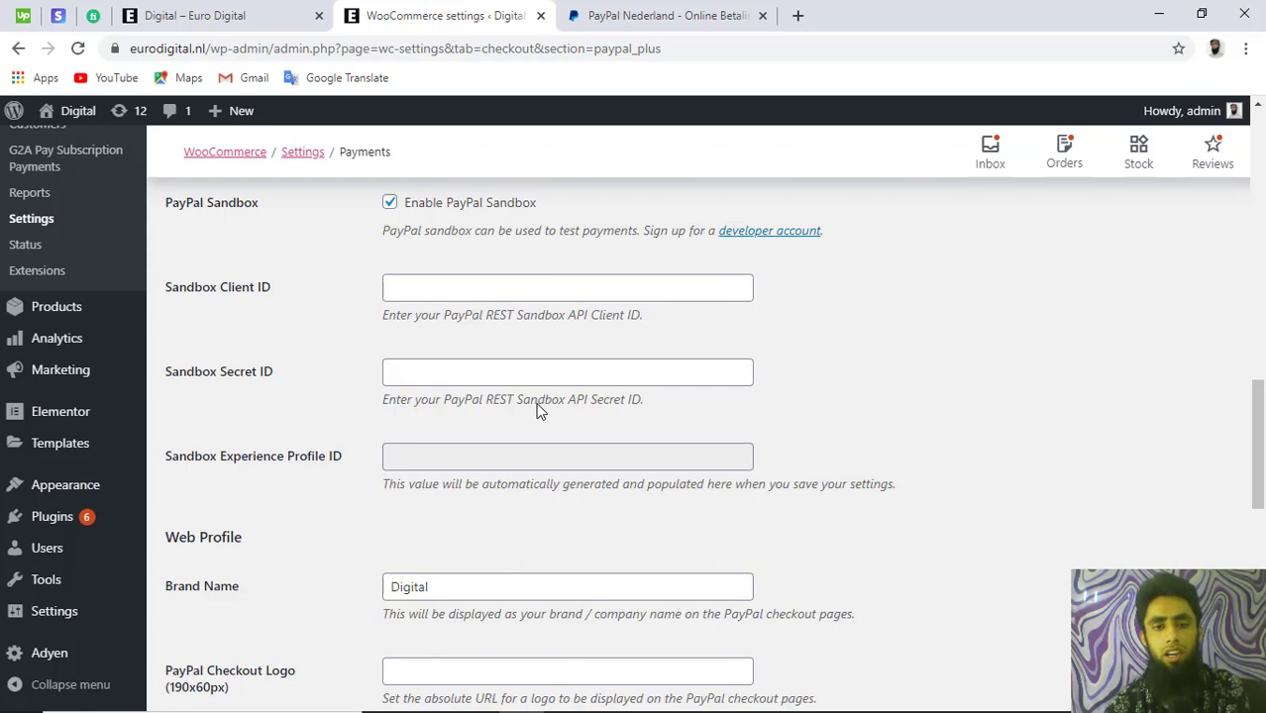
{"action": "left_click", "coordinate": [690, 8]}
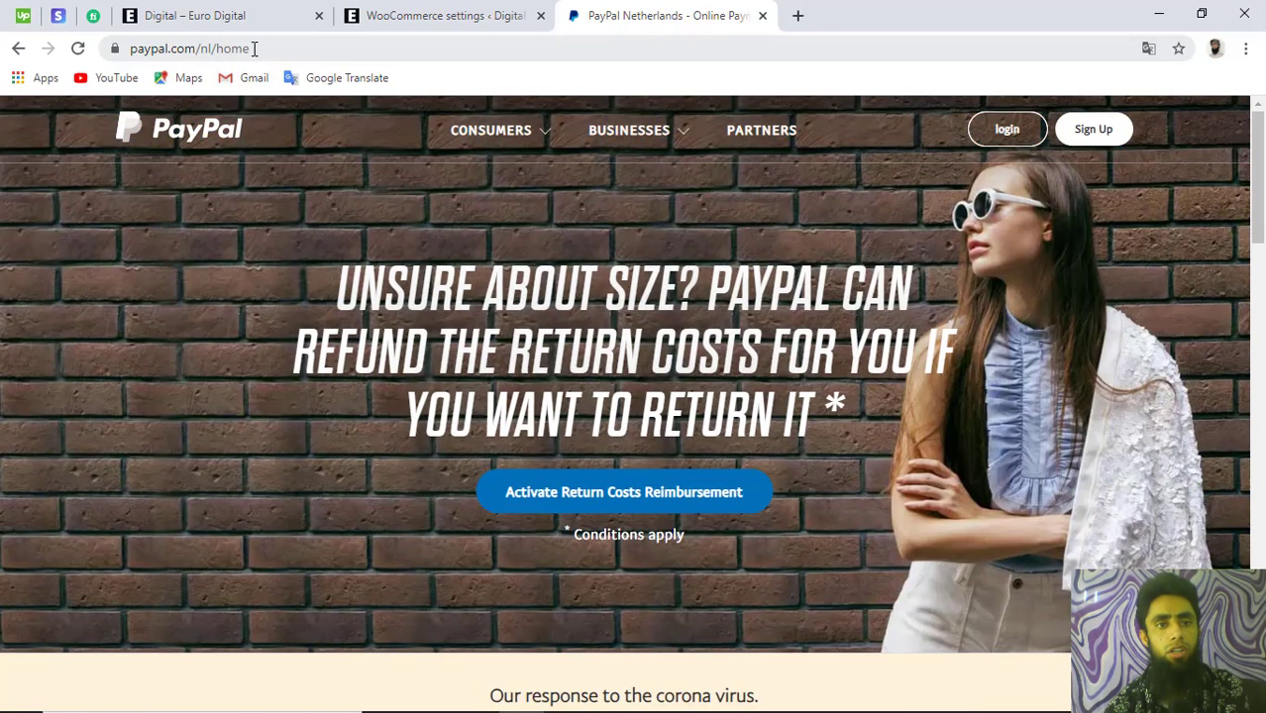
Load developer.paypal.com in place of the PayPal Nederland page.
{"action": "left_click", "coordinate": [248, 47]}
{"action": "type", "text": "develope"}
{"action": "key", "text": "BackSpace"}
{"action": "key", "text": "BackSpace"}
{"action": "type", "text": "e"}
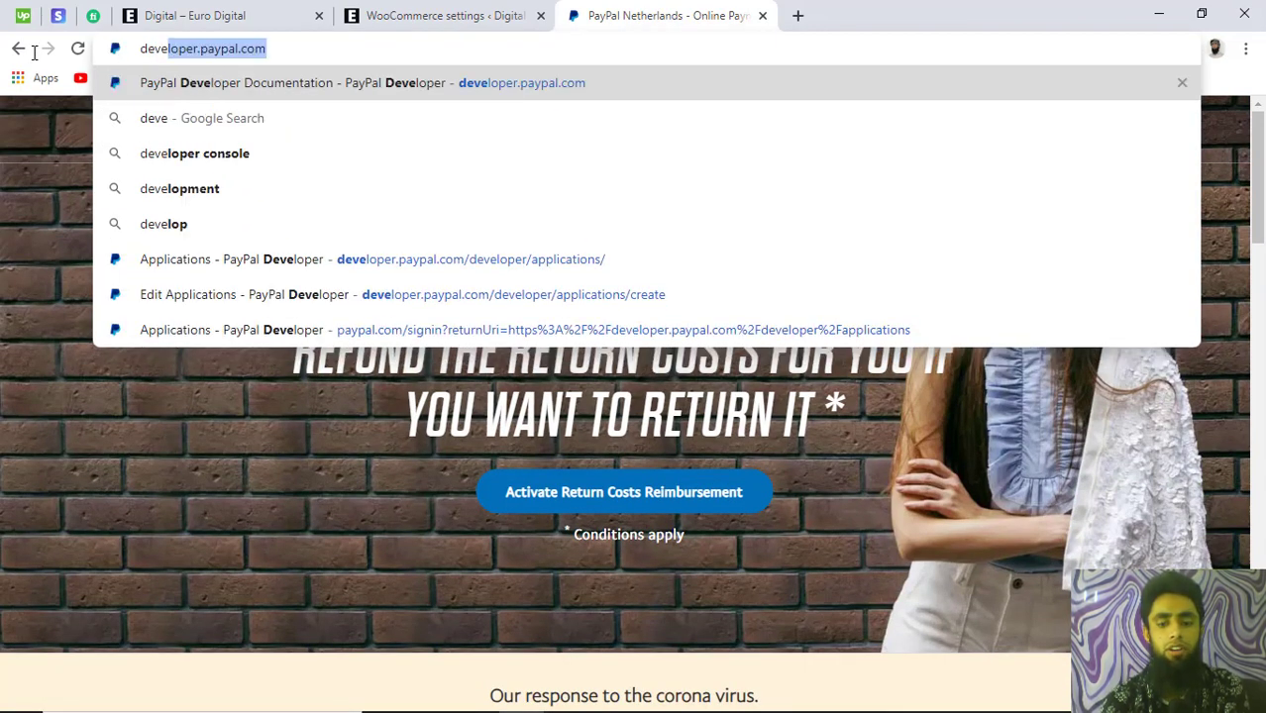
{"action": "key", "text": "Return"}
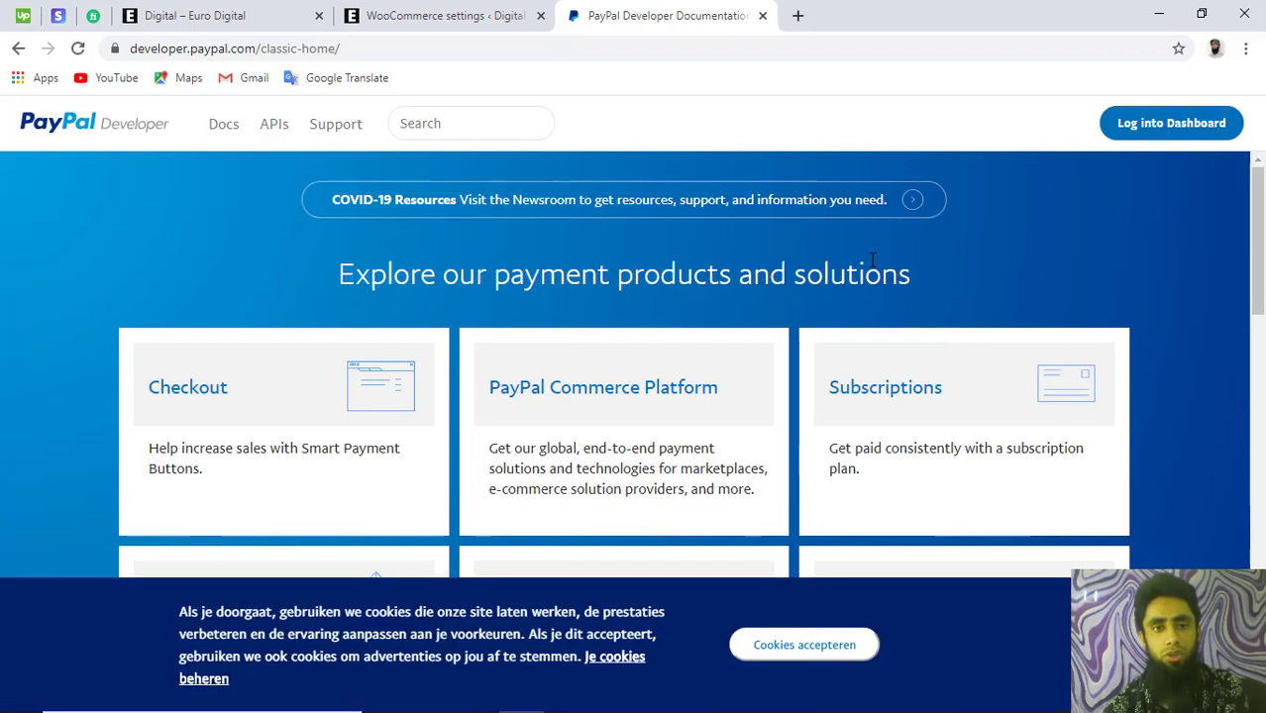
Log into the Developer dashboard with the store's saved login and password, passing the reCAPTCHA check.
{"action": "left_click", "coordinate": [1151, 139]}
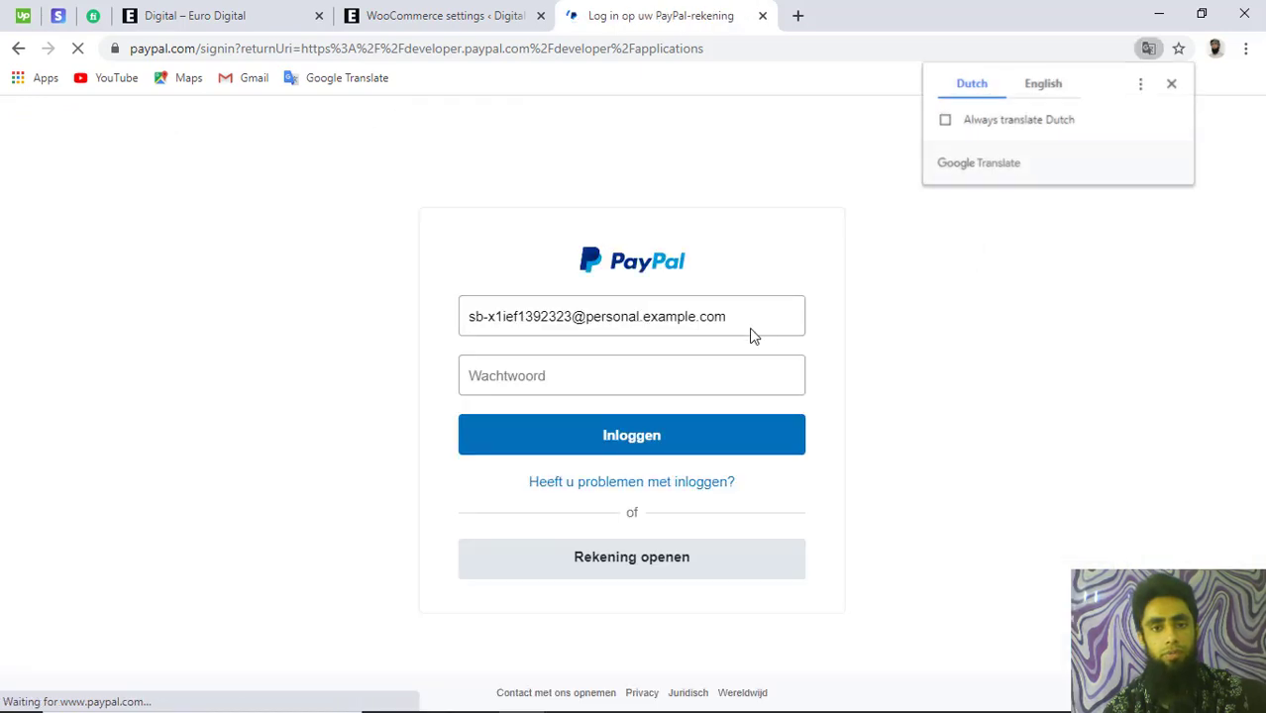
{"action": "left_click_drag", "start_coordinate": [764, 310], "coordinate": [459, 320]}
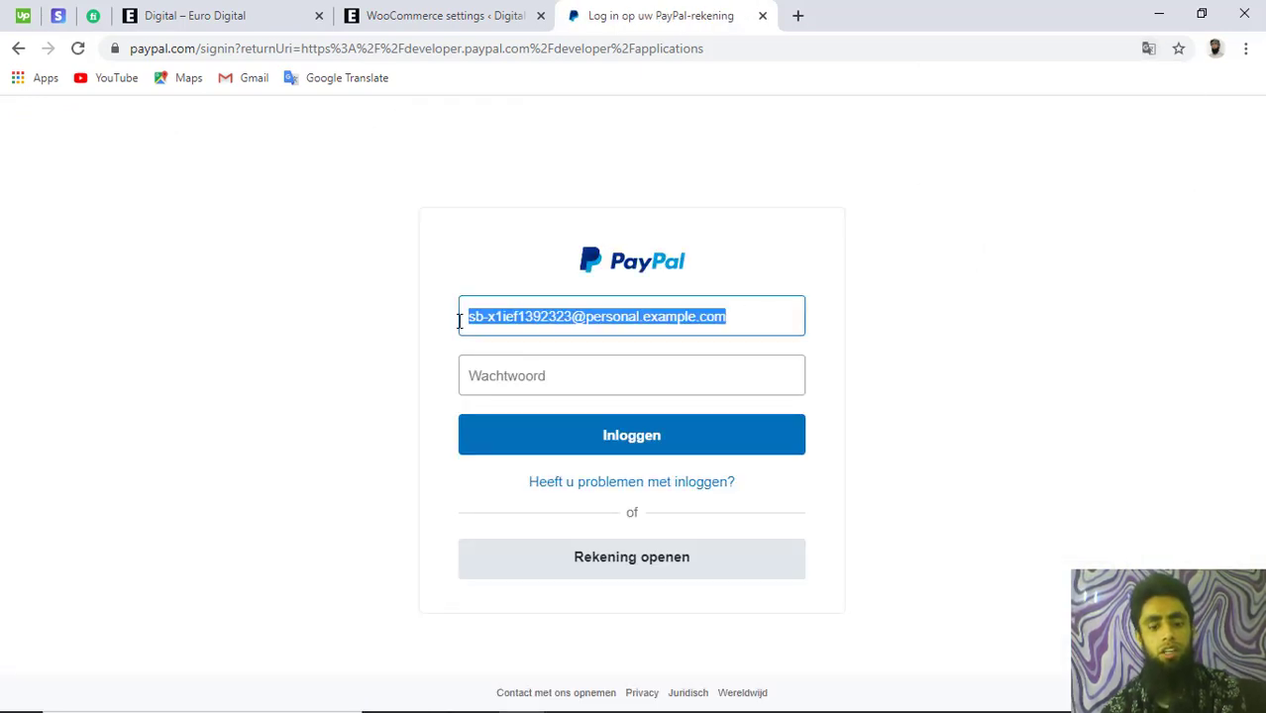
{"action": "key", "text": "BackSpace"}
{"action": "type", "text": "e"}
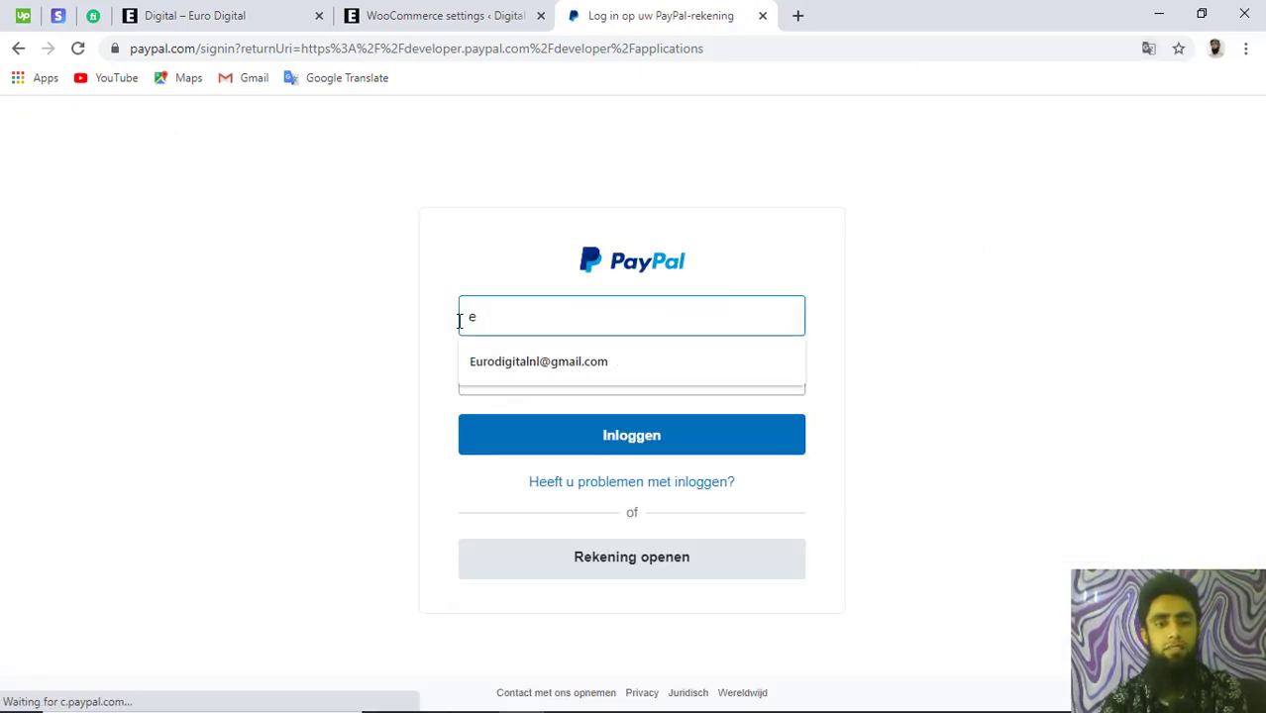
{"action": "left_click", "coordinate": [500, 372]}
{"action": "left_click", "coordinate": [499, 374]}
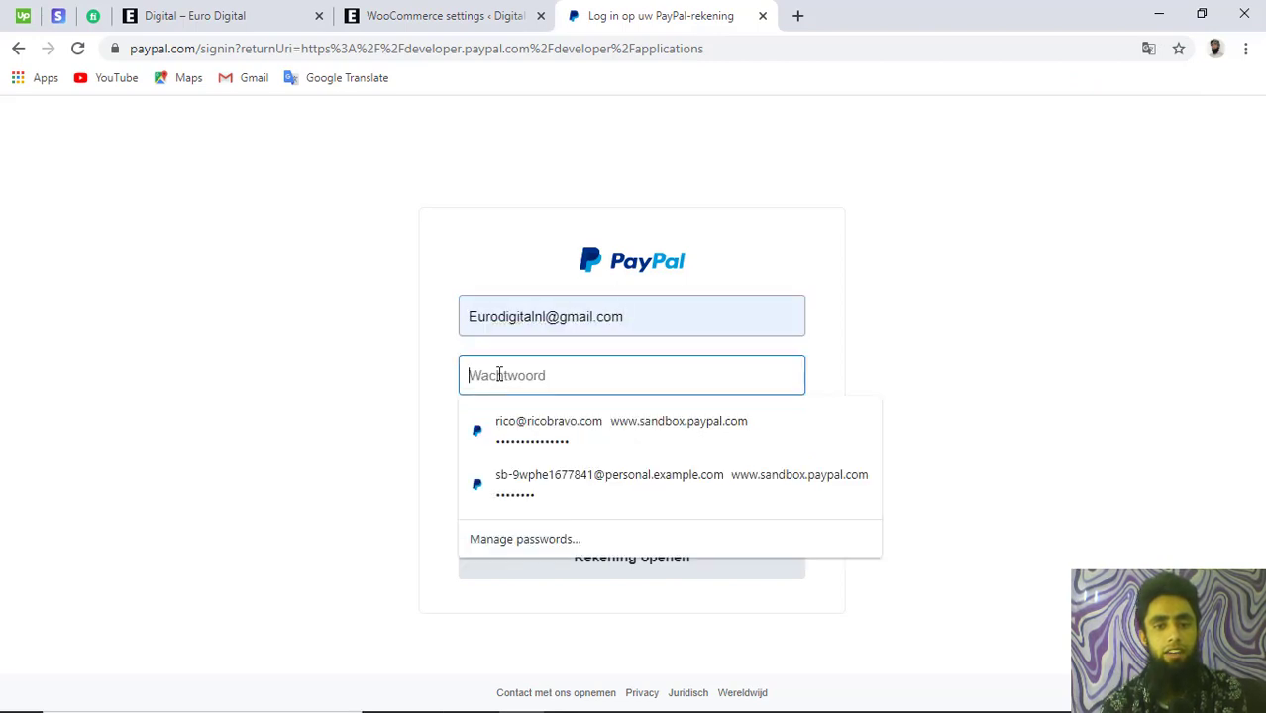
{"action": "key", "text": "ctrl+v"}
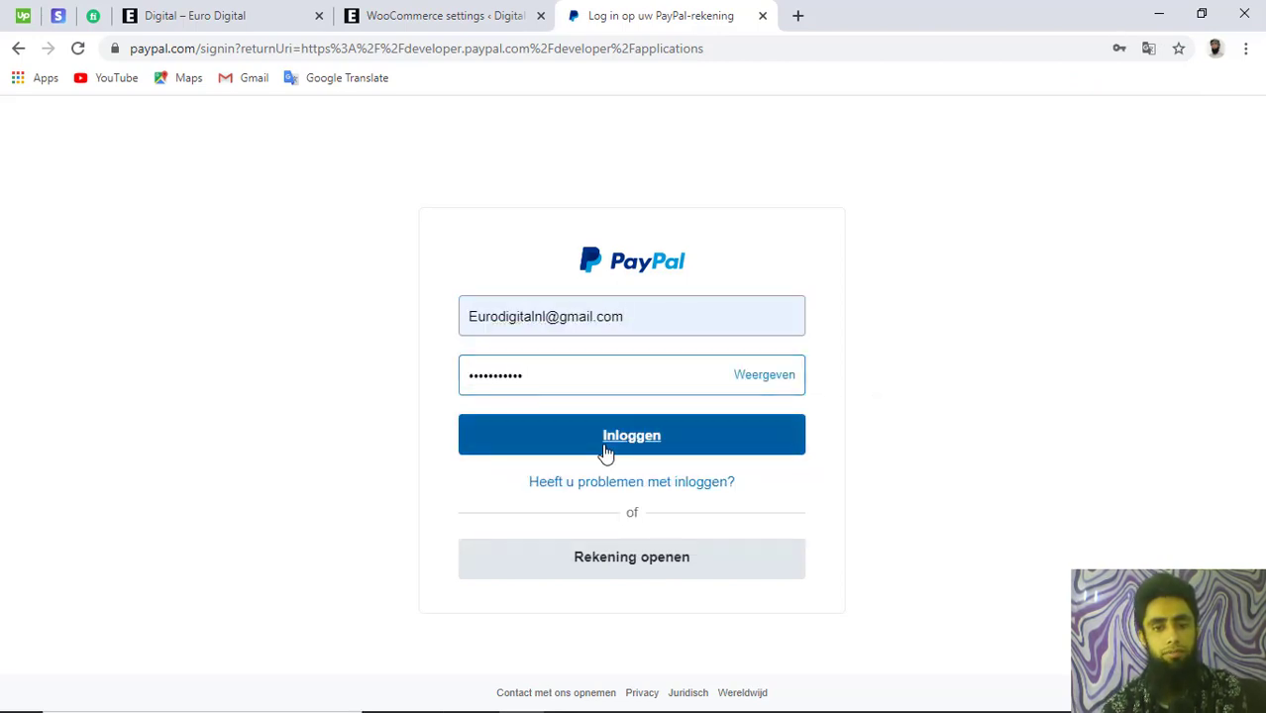
{"action": "left_click", "coordinate": [604, 451]}
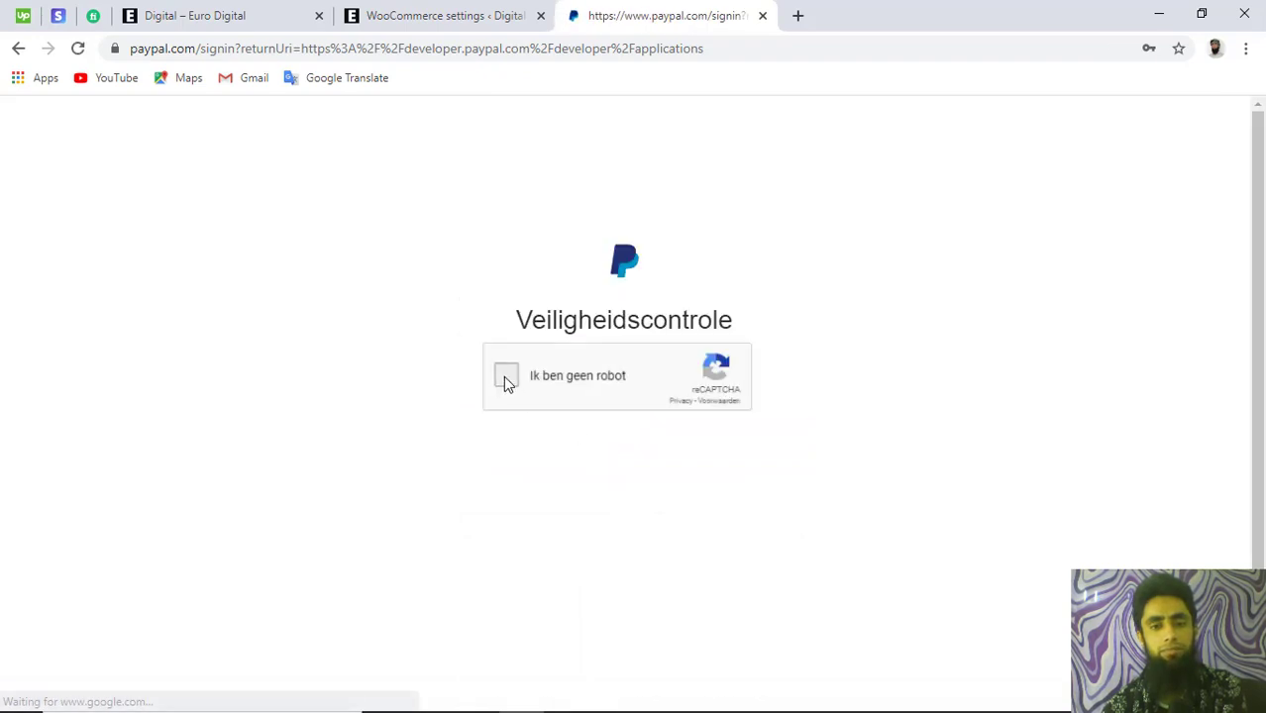
{"action": "left_click", "coordinate": [504, 380]}
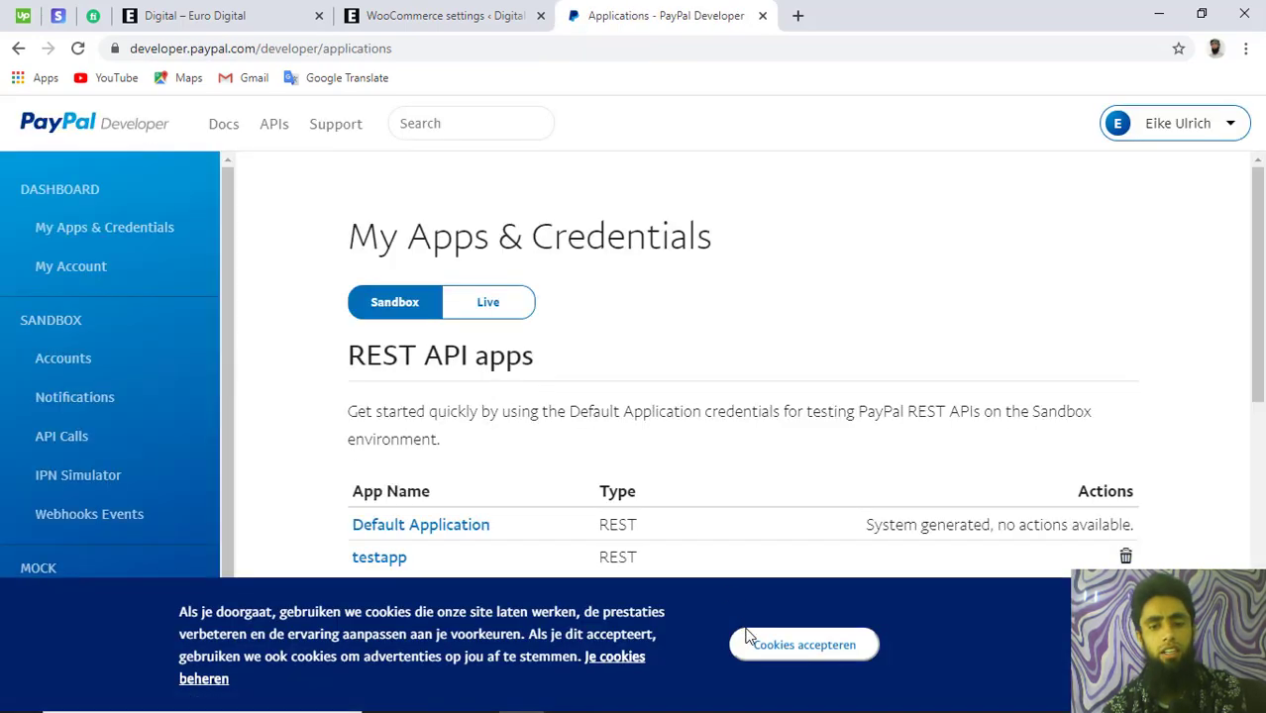
Accept cookies, return to the Sandbox app list after viewing Live, and start Create App.
{"action": "left_click", "coordinate": [751, 642]}
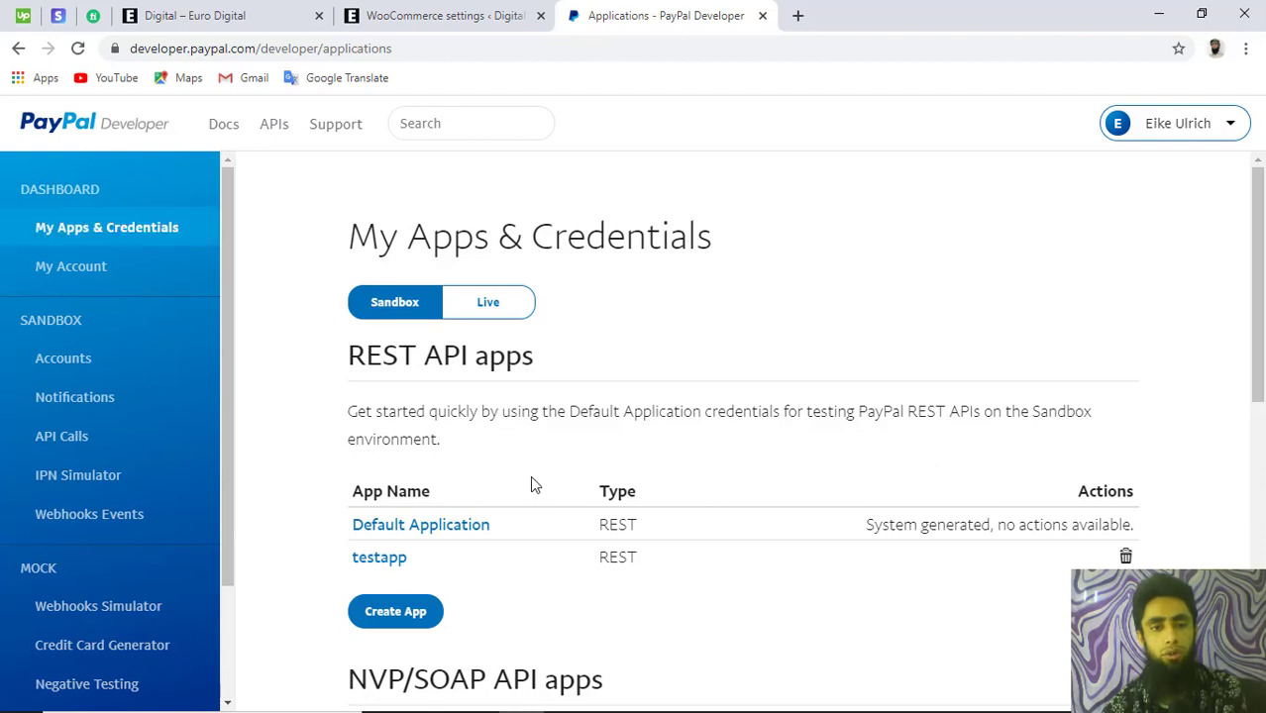
{"action": "left_click", "coordinate": [400, 309]}
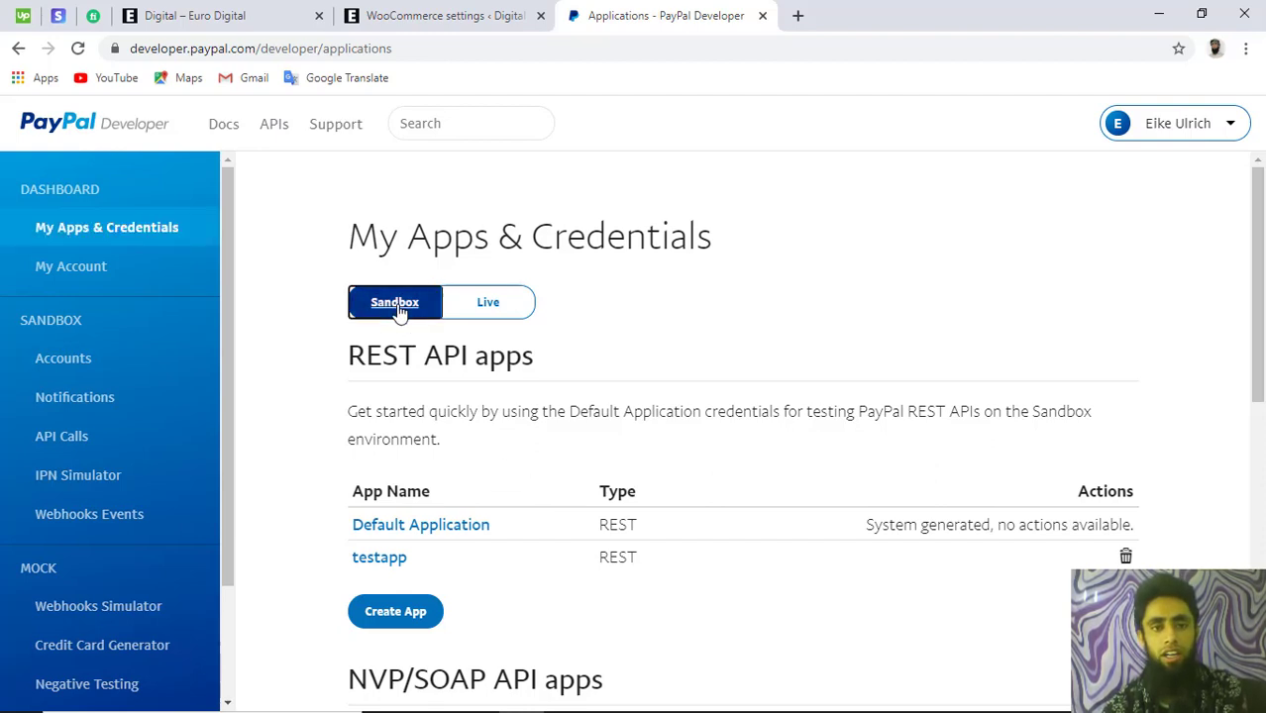
{"action": "left_click", "coordinate": [500, 312]}
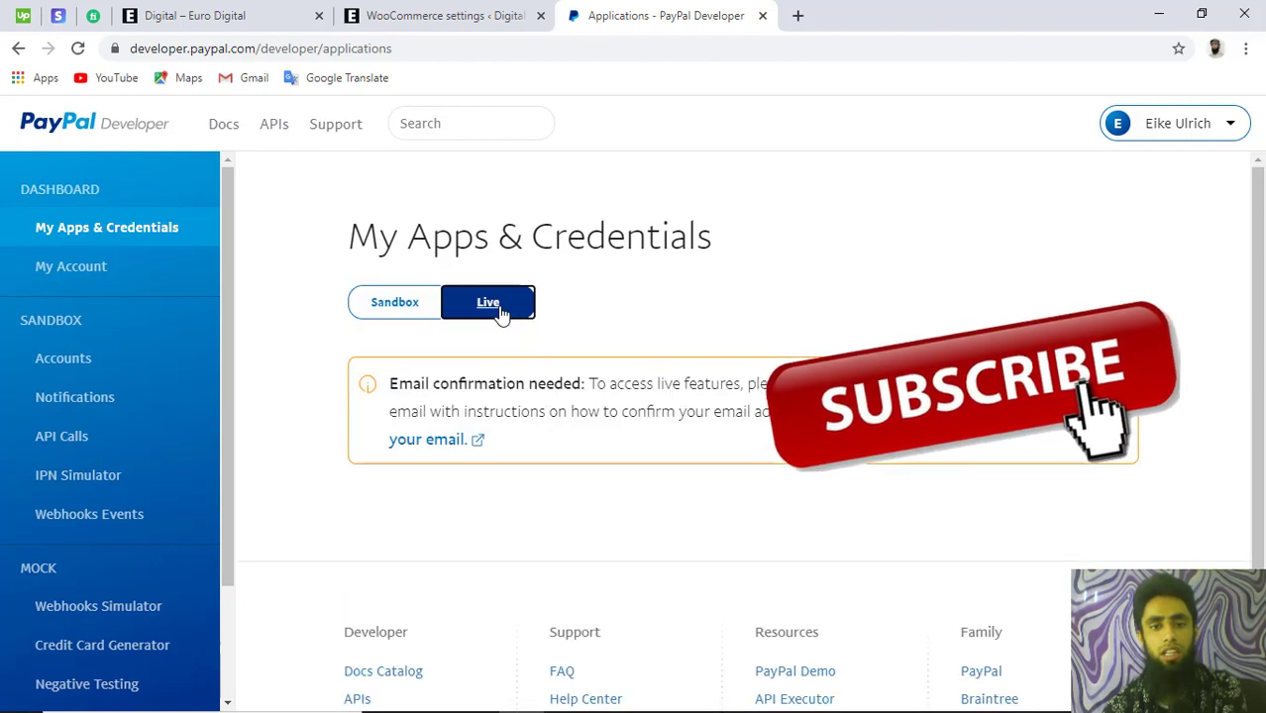
{"action": "left_click", "coordinate": [397, 310]}
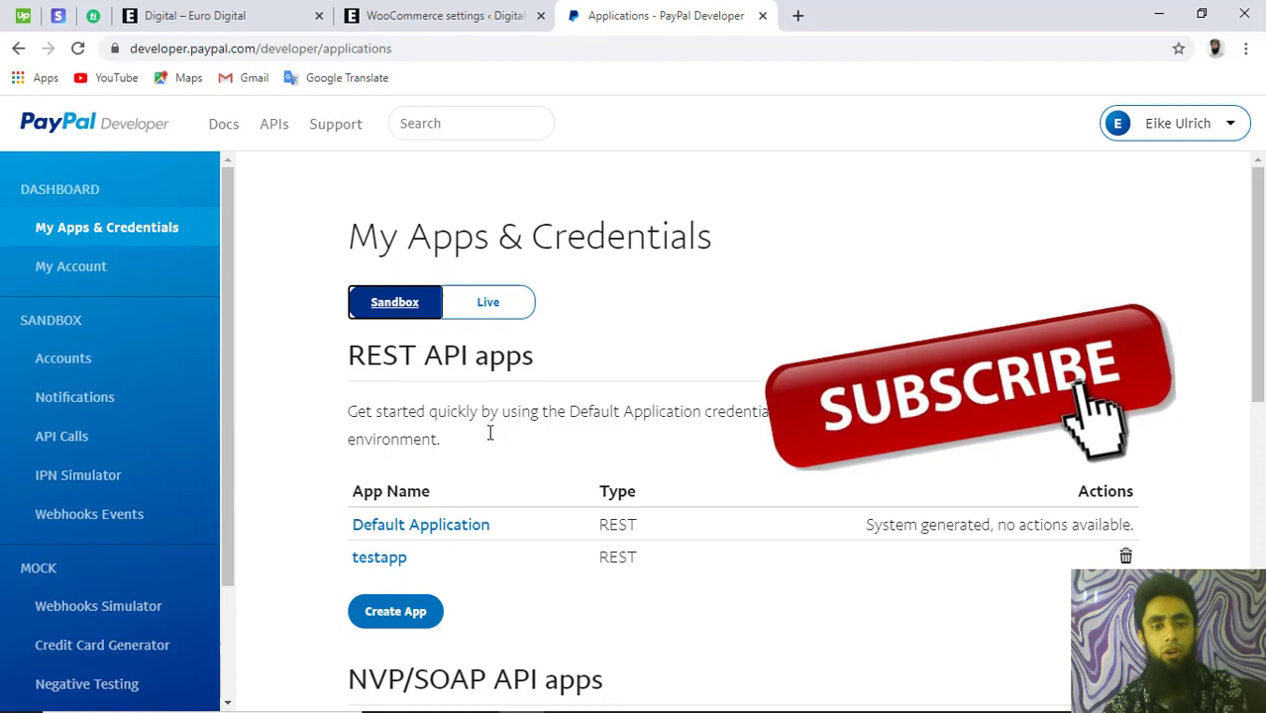
{"action": "scroll", "coordinate": [516, 482], "scroll_direction": "down", "scroll_amount": 2}
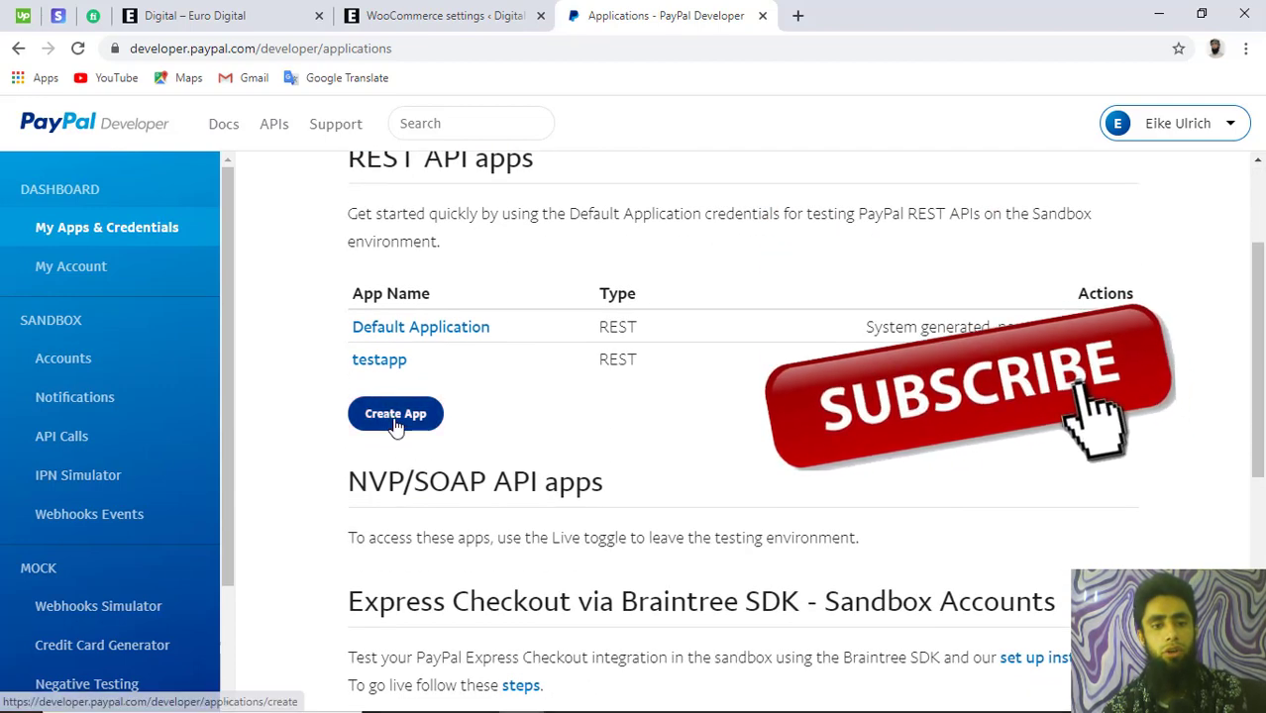
{"action": "left_click", "coordinate": [395, 421]}
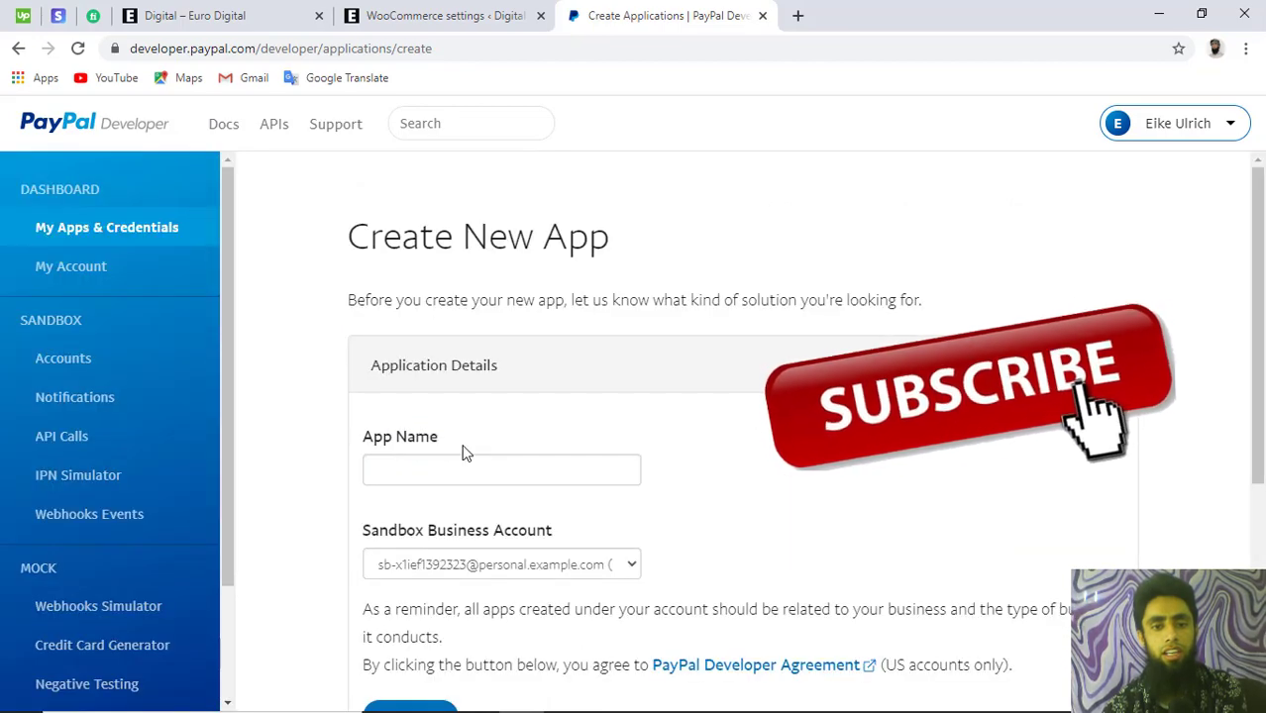
Name the new app 'app2', link it to the business sandbox account, and create it.
{"action": "left_click", "coordinate": [450, 464]}
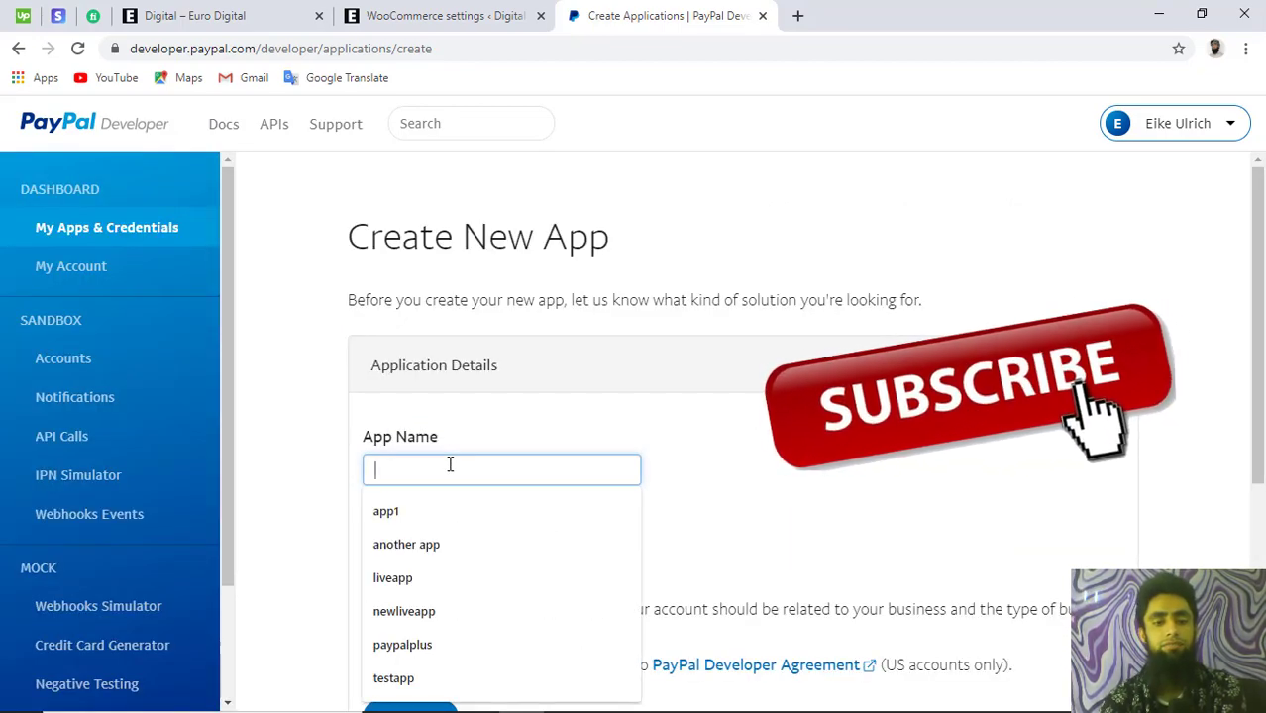
{"action": "type", "text": "app"}
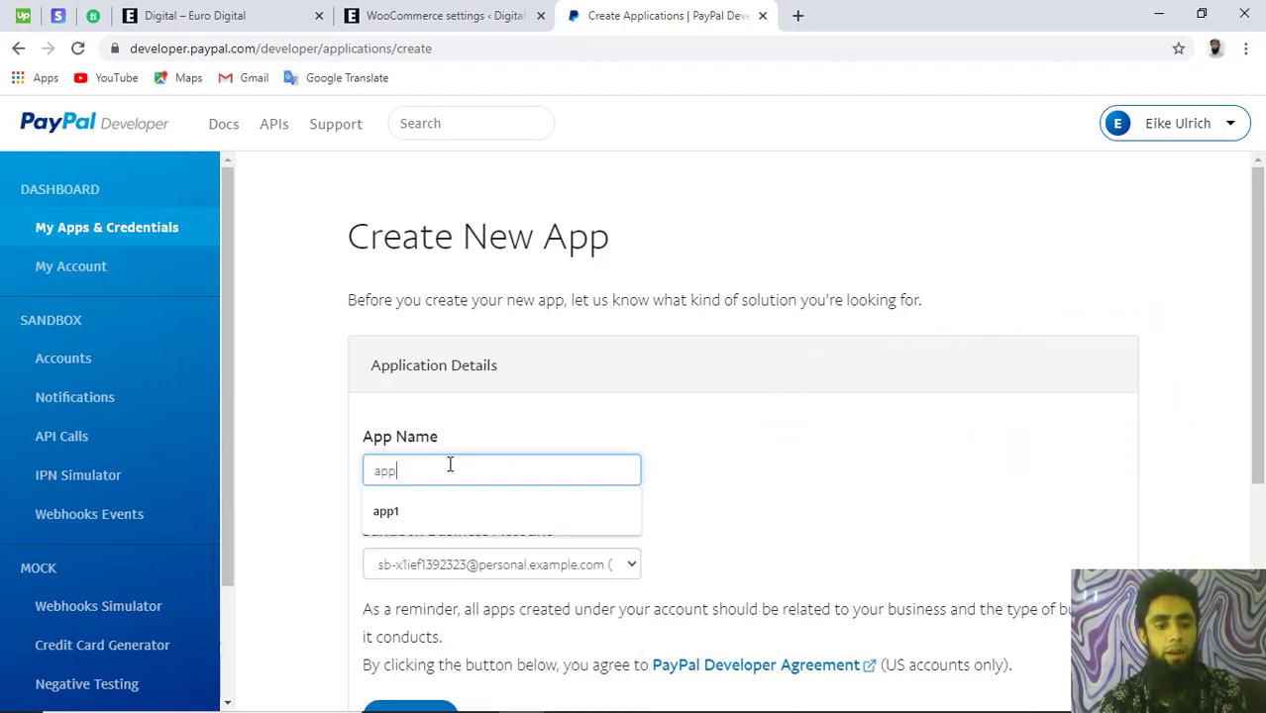
{"action": "type", "text": "2"}
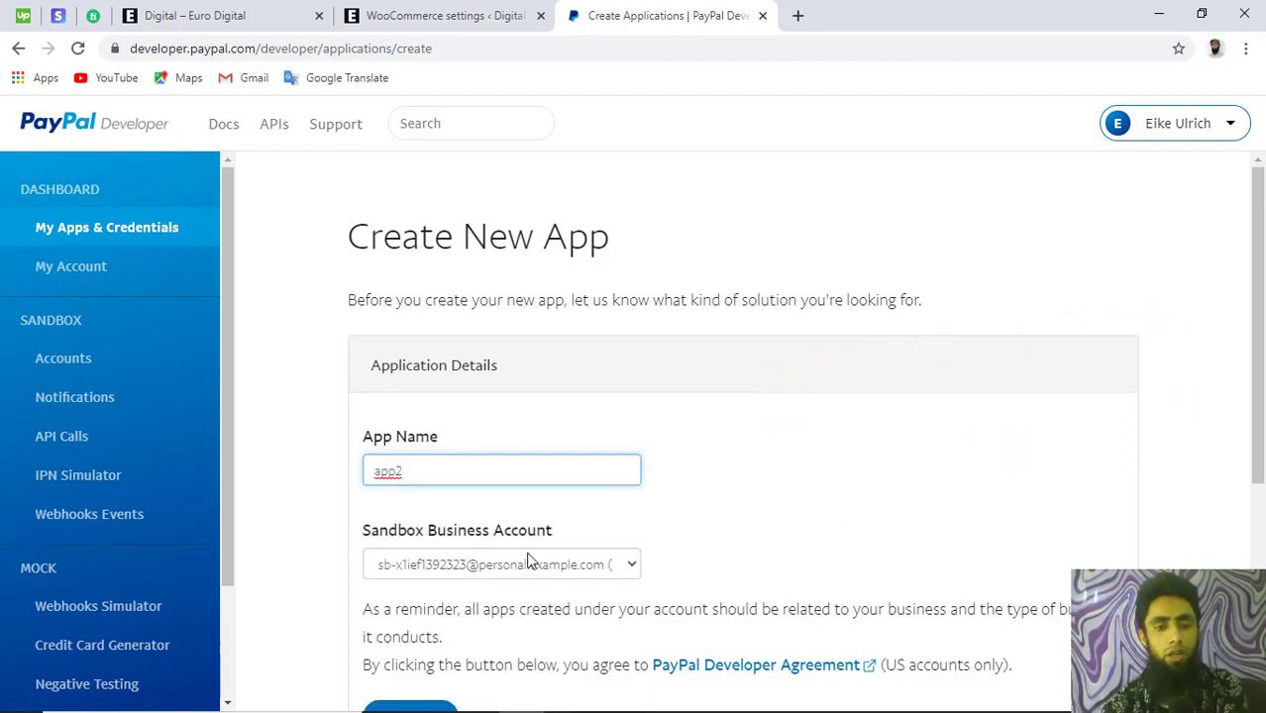
{"action": "scroll", "coordinate": [528, 562], "scroll_direction": "down", "scroll_amount": 2}
{"action": "left_click", "coordinate": [544, 404]}
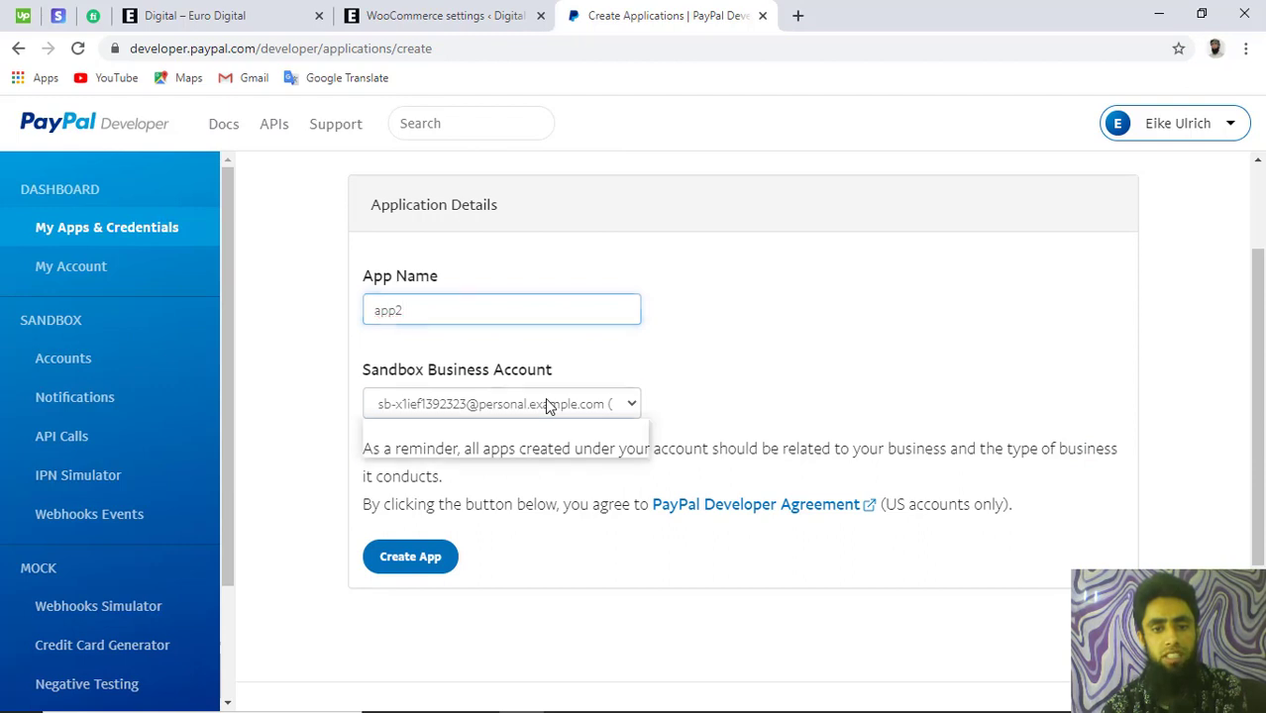
{"action": "left_click", "coordinate": [471, 447]}
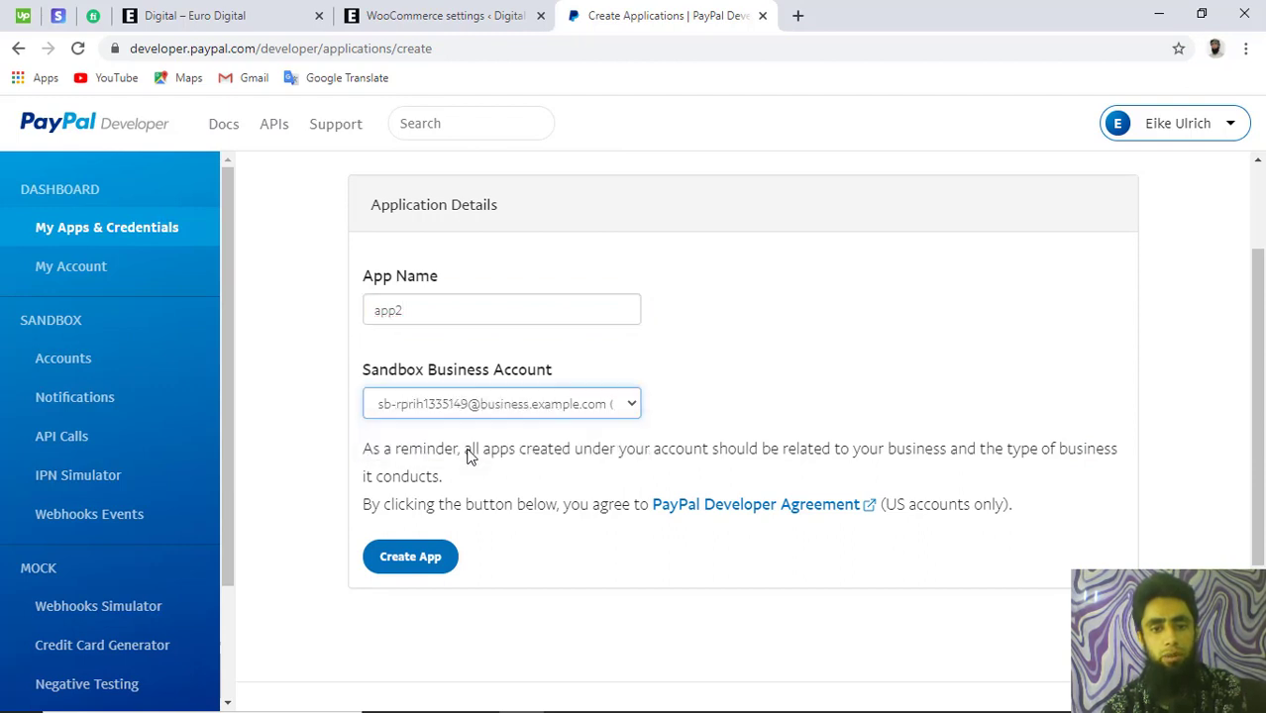
{"action": "left_click", "coordinate": [424, 570]}
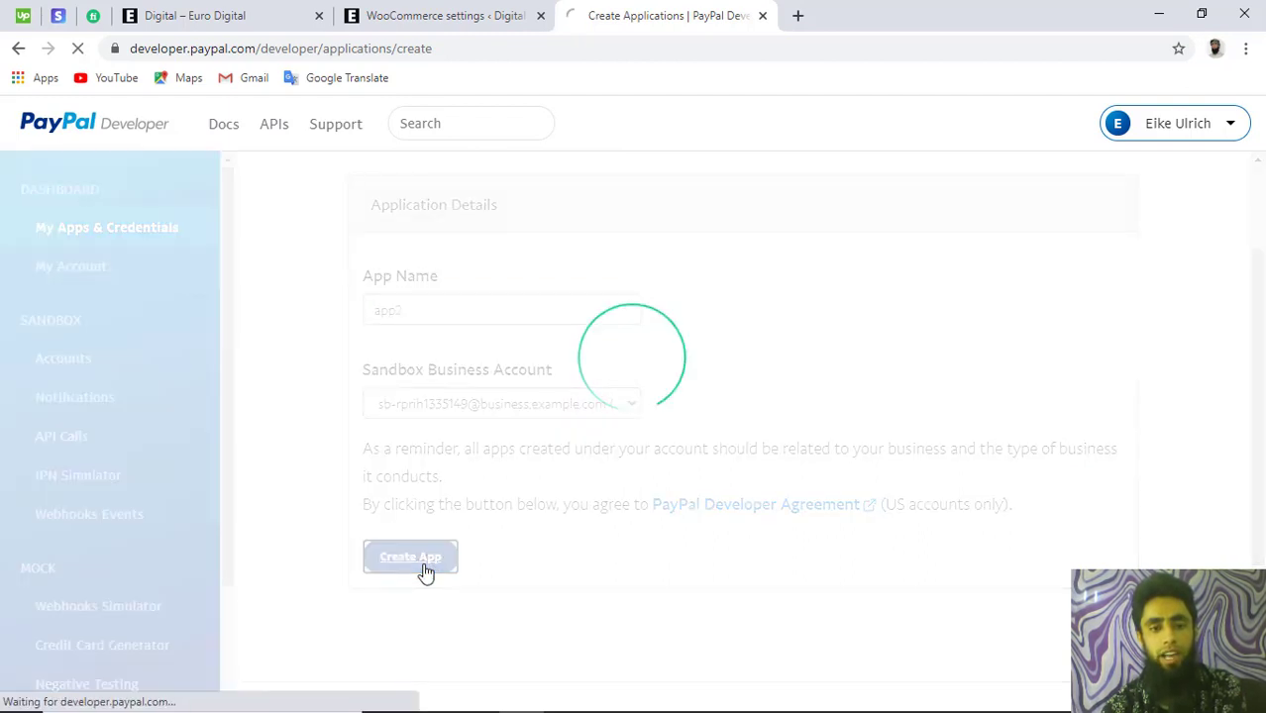
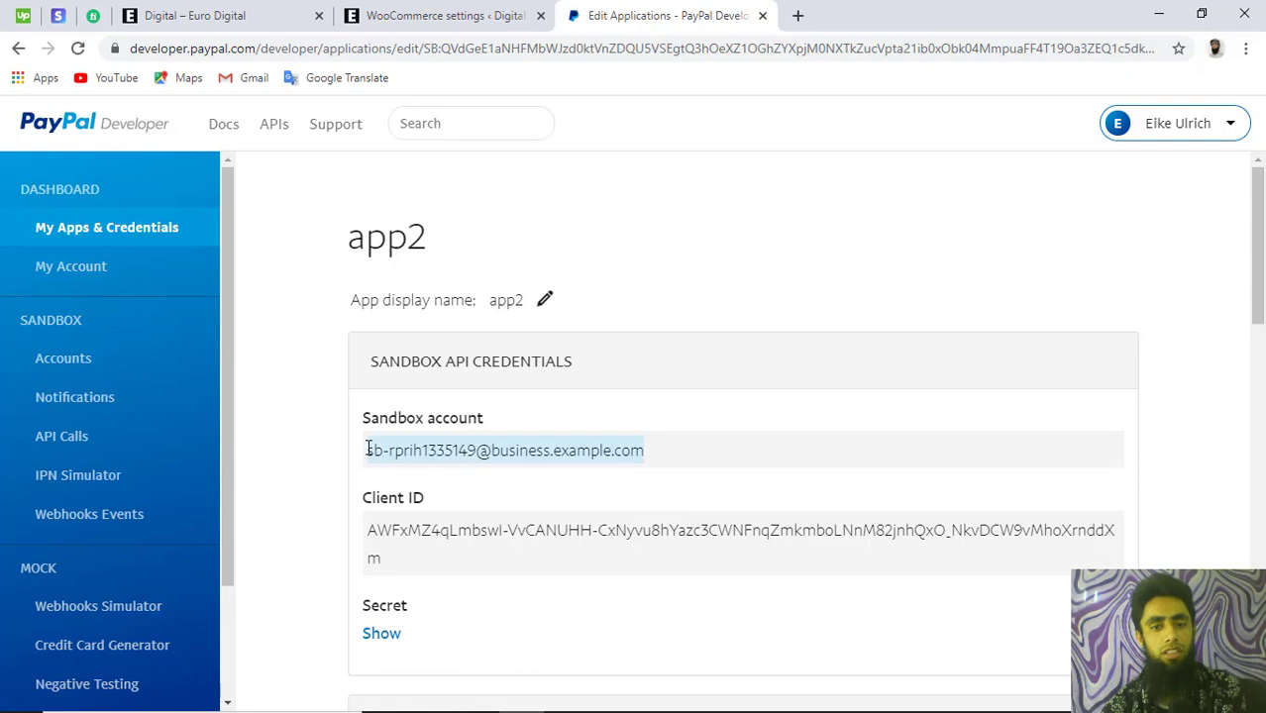
Select app2's full sandbox Client ID, then go to the Sandbox Accounts page.
{"action": "triple_click", "coordinate": [397, 528]}
{"action": "scroll", "coordinate": [398, 526], "scroll_direction": "down", "scroll_amount": 3}
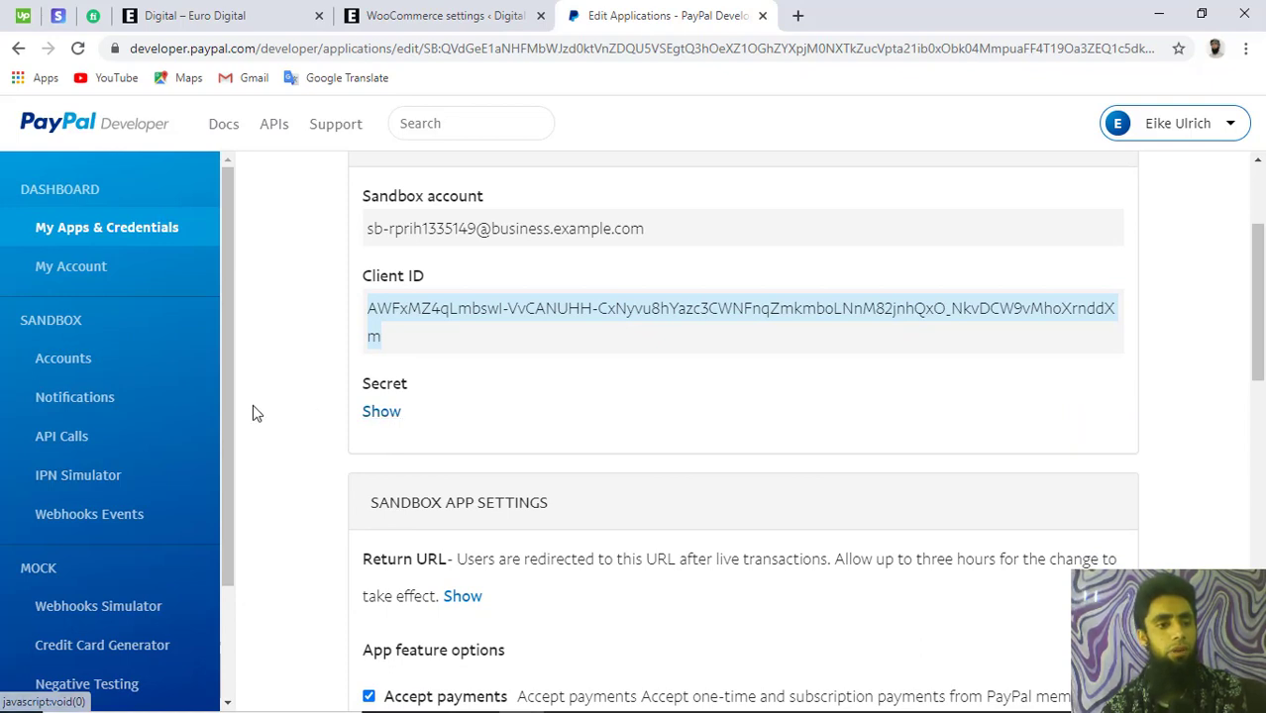
{"action": "left_click", "coordinate": [71, 366]}
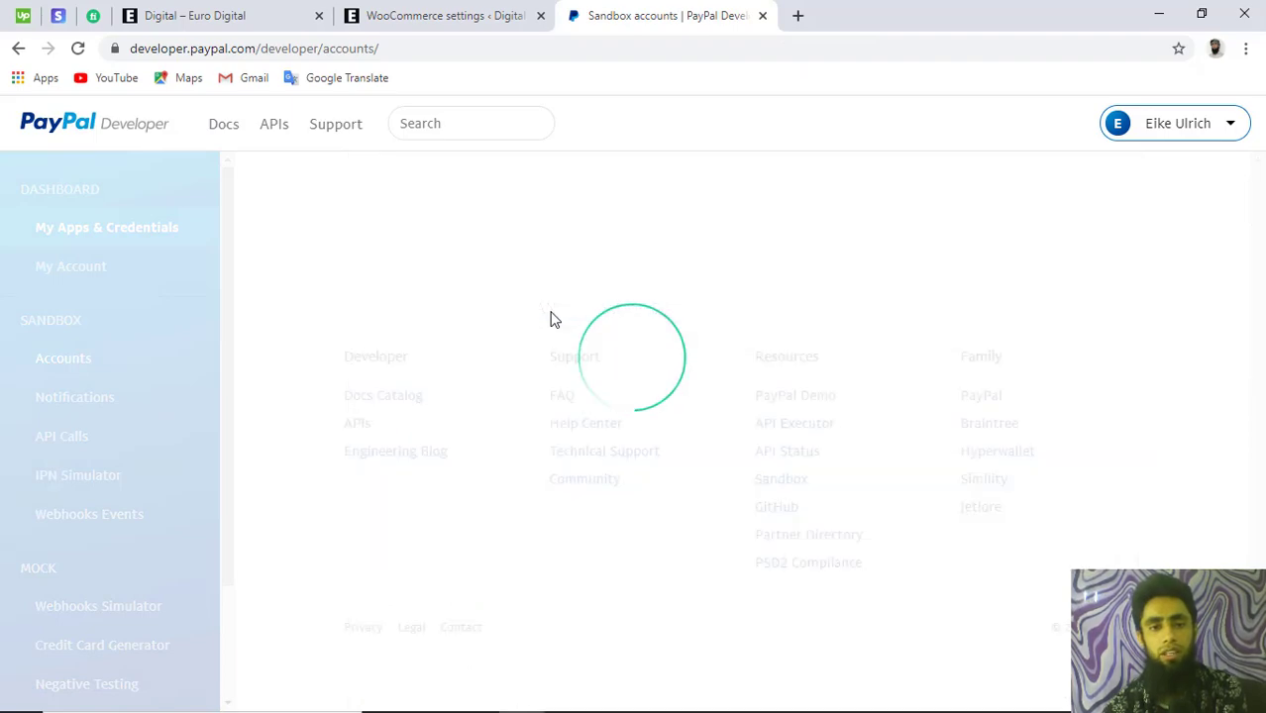
Create a Personal (Buyer) sandbox account with Netherlands as the country.
{"action": "scroll", "coordinate": [553, 319], "scroll_direction": "down", "scroll_amount": 4}
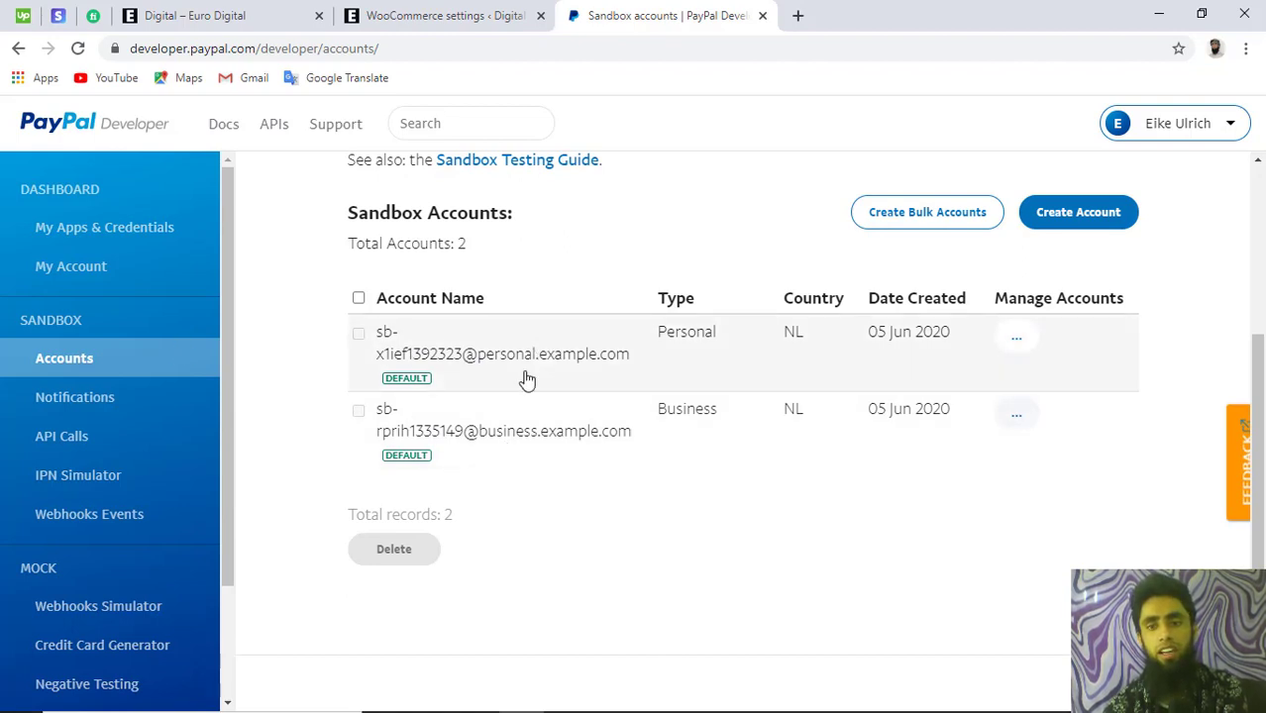
{"action": "left_click", "coordinate": [1091, 231]}
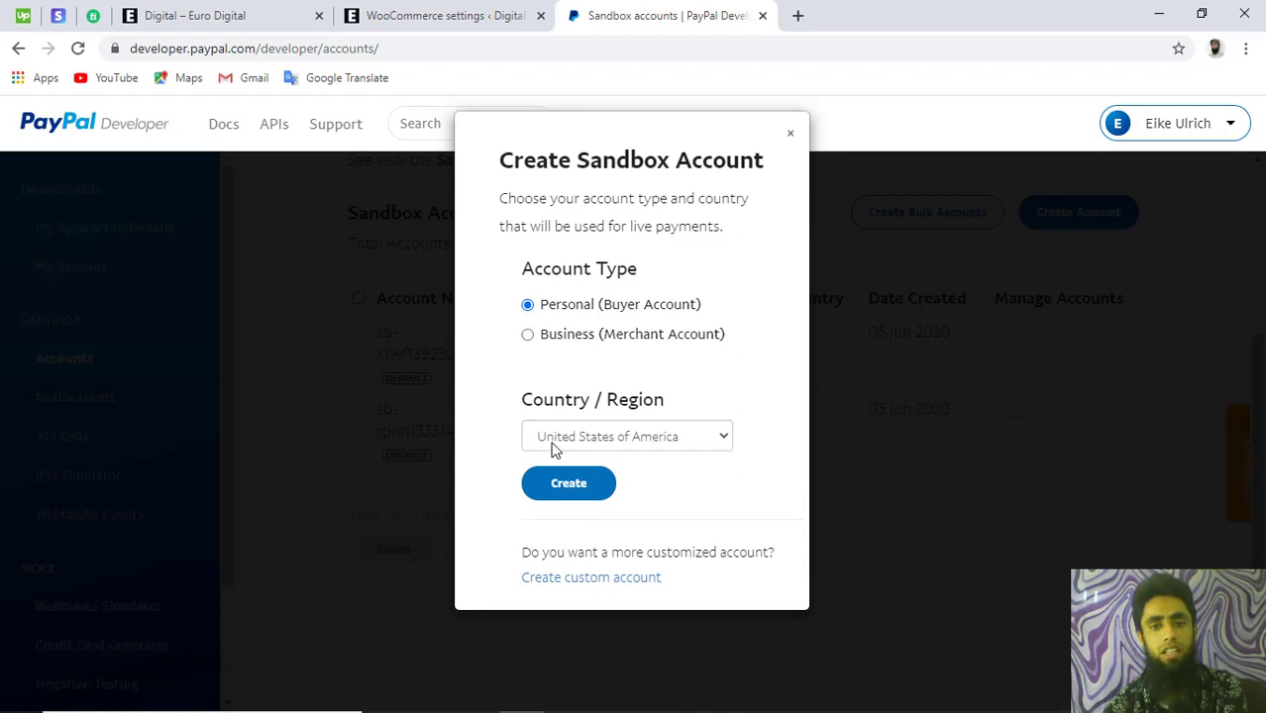
{"action": "left_click", "coordinate": [718, 438]}
{"action": "key", "text": "n"}
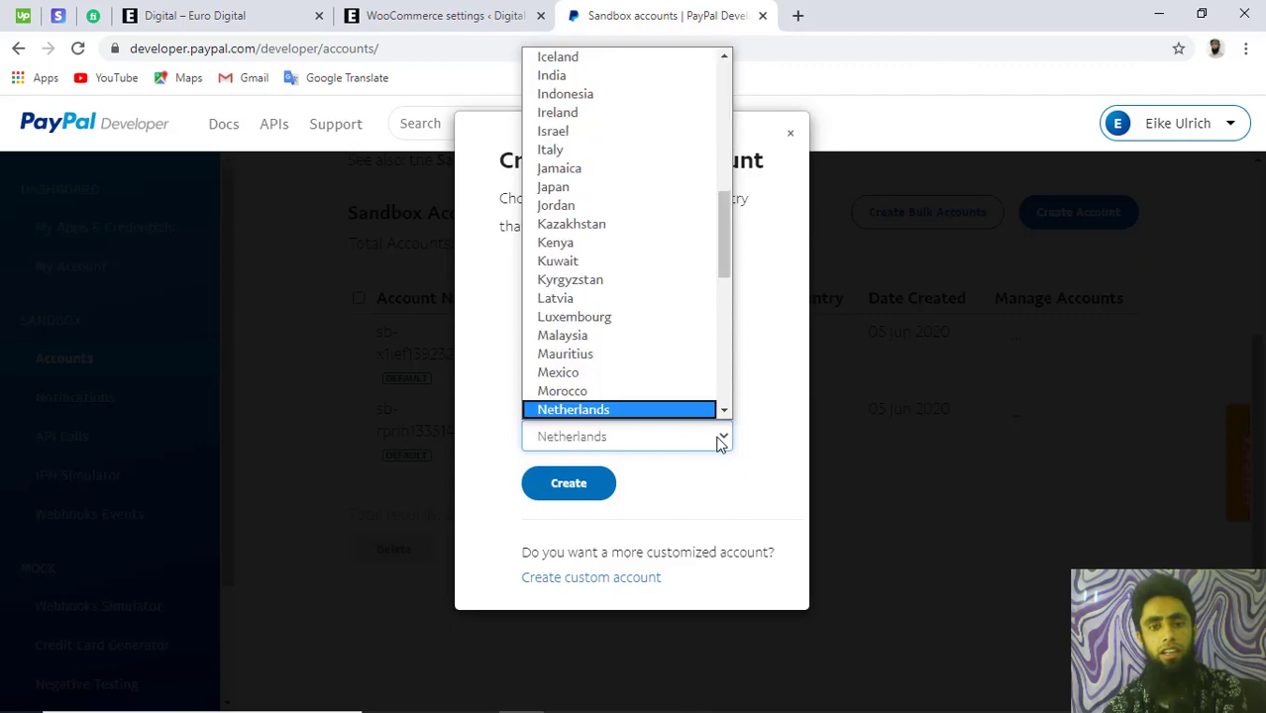
{"action": "left_click", "coordinate": [721, 443]}
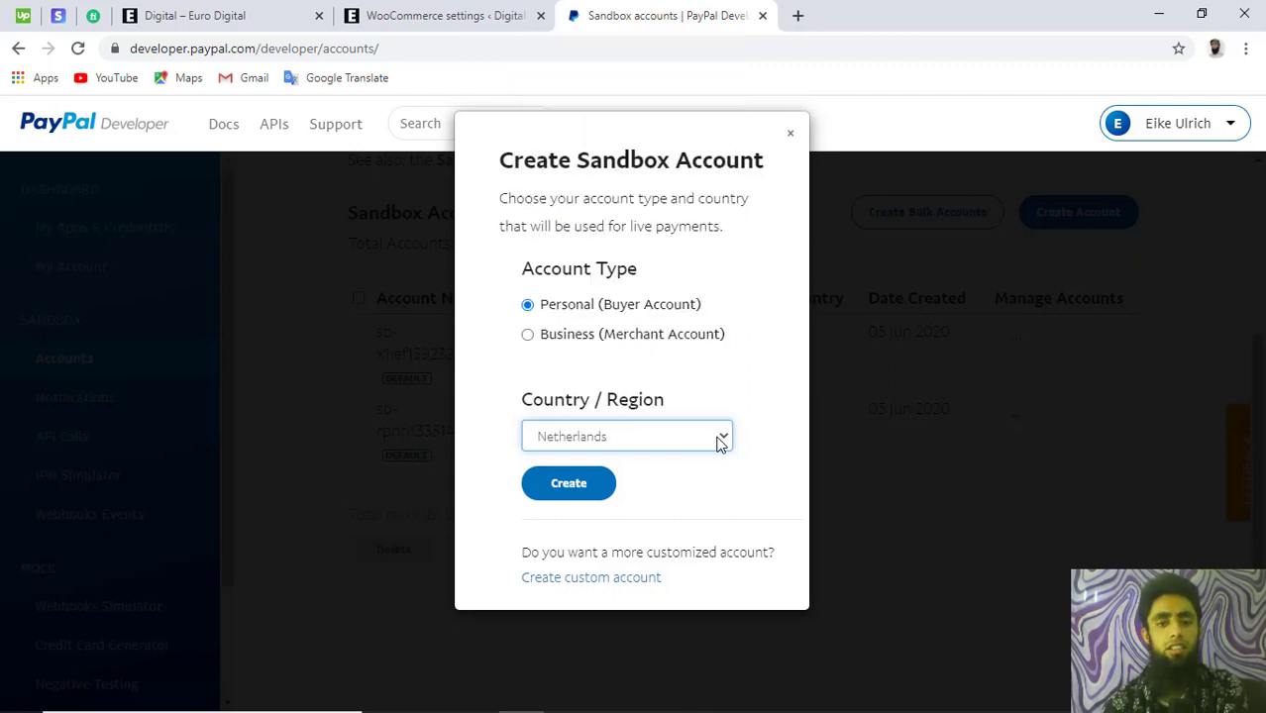
{"action": "left_click", "coordinate": [568, 484]}
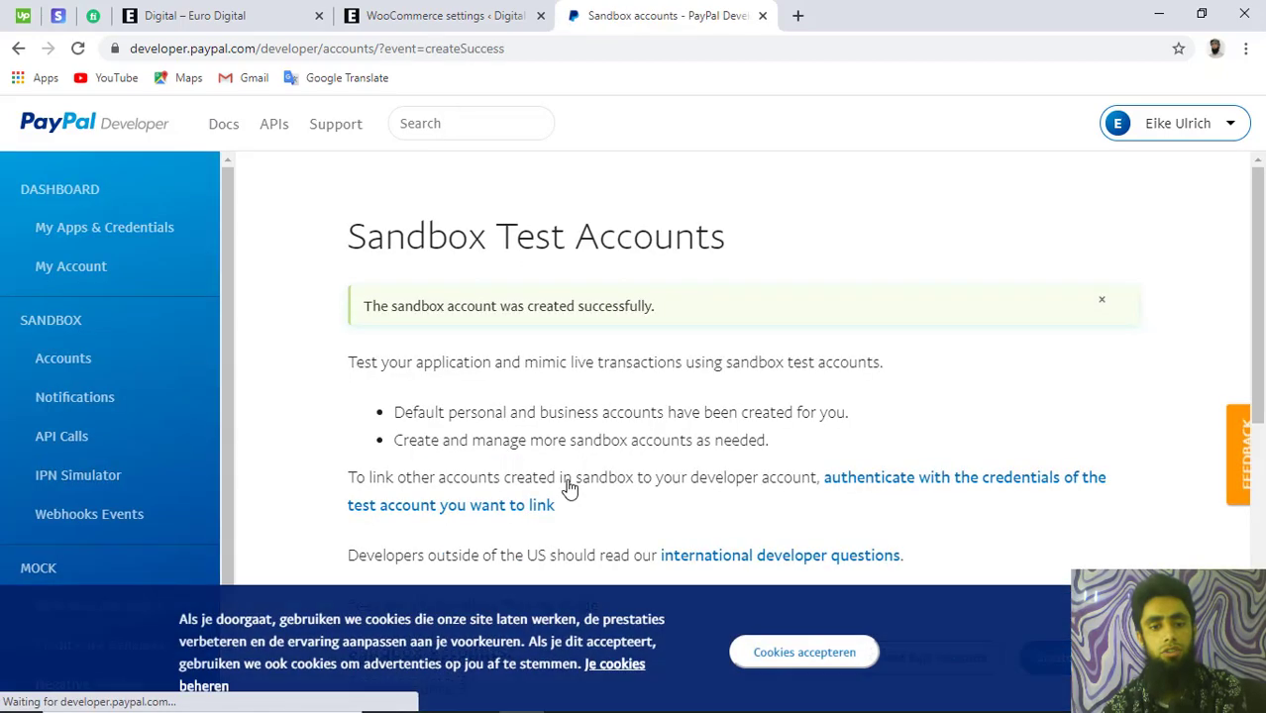
{"action": "scroll", "coordinate": [565, 486], "scroll_direction": "down", "scroll_amount": 5}
Accept cookies and create a Business (Merchant) sandbox account with Netherlands as the country.
{"action": "left_click", "coordinate": [788, 647]}
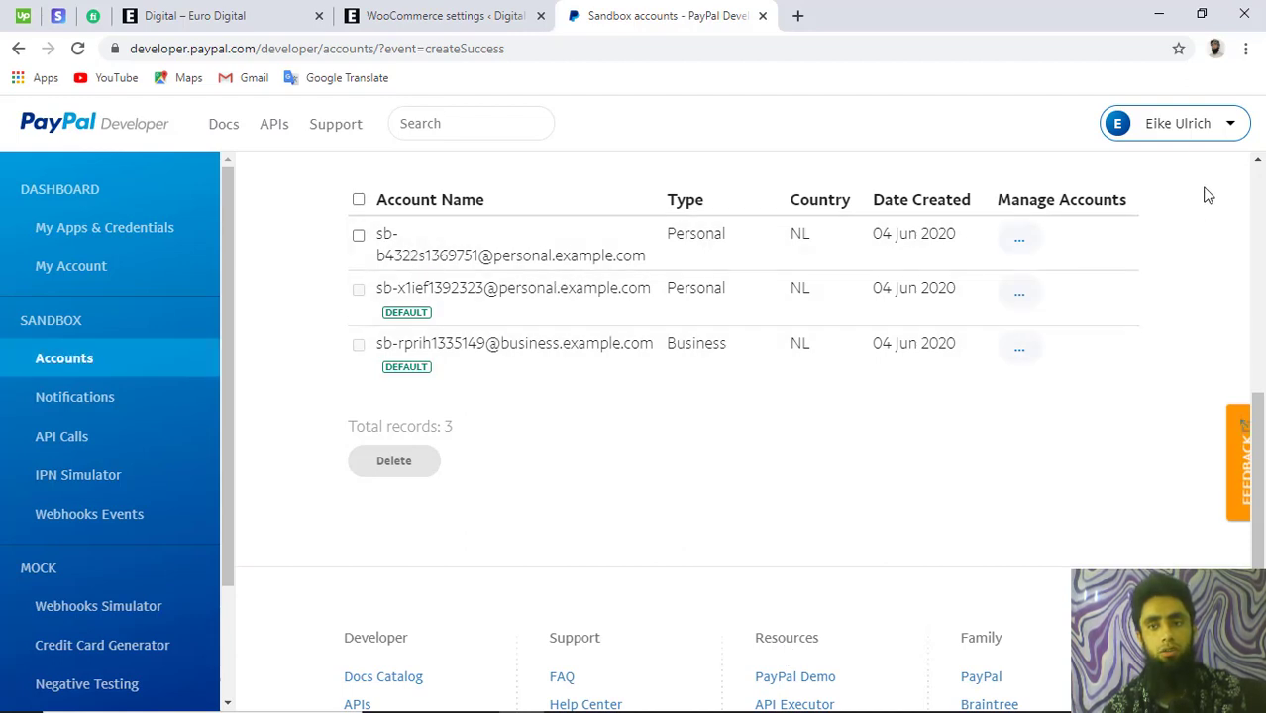
{"action": "left_click", "coordinate": [1017, 246]}
{"action": "scroll", "coordinate": [1010, 259], "scroll_direction": "up", "scroll_amount": 3}
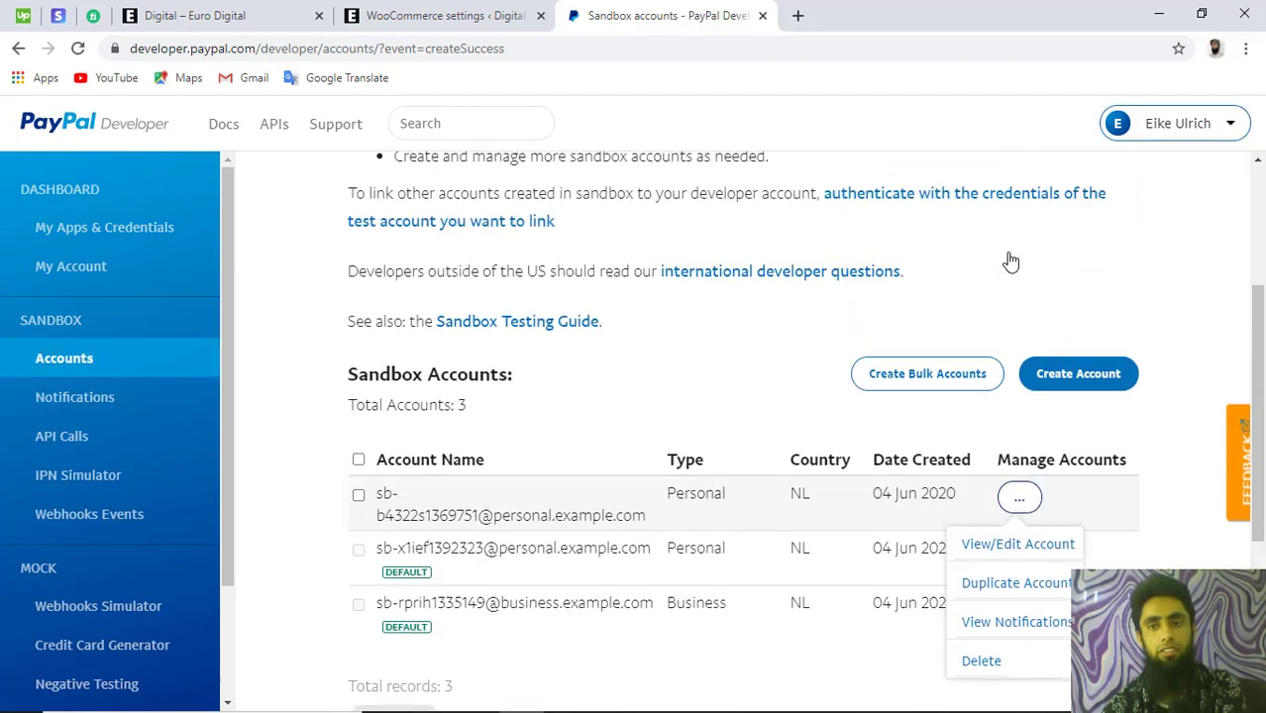
{"action": "left_click", "coordinate": [1108, 382]}
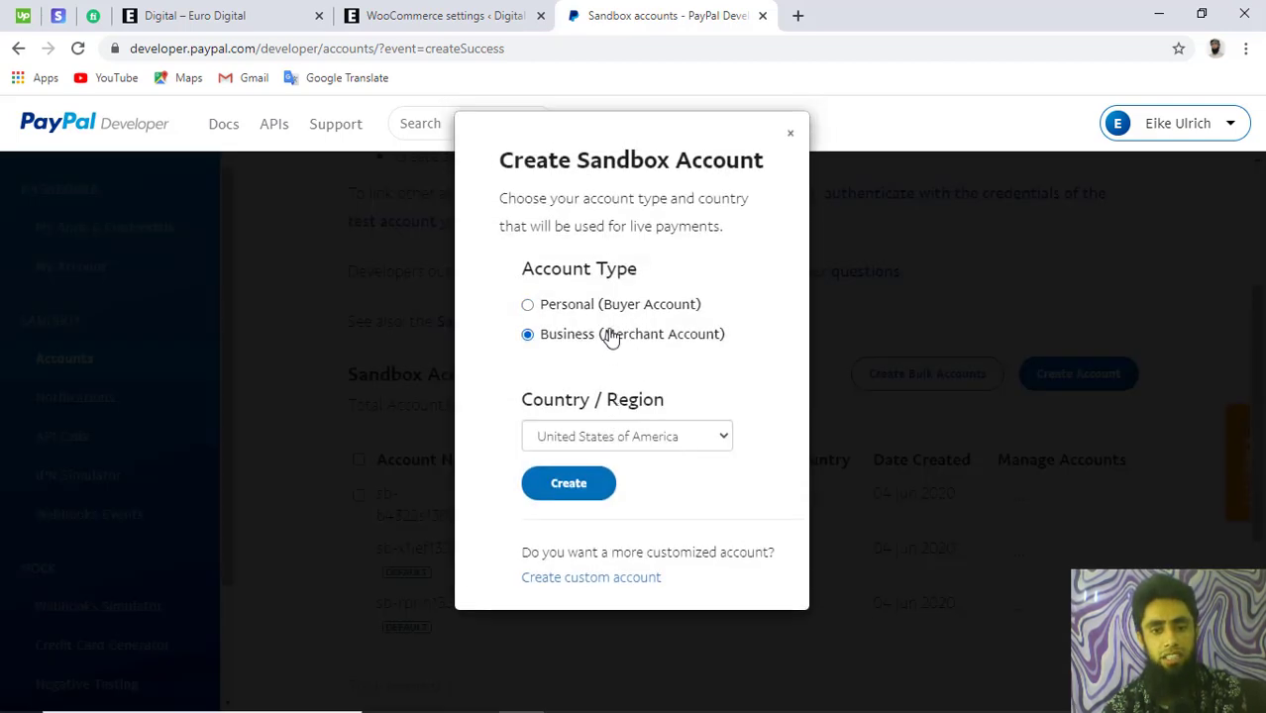
{"action": "left_click", "coordinate": [690, 436]}
{"action": "key", "text": "n"}
{"action": "key", "text": "Return"}
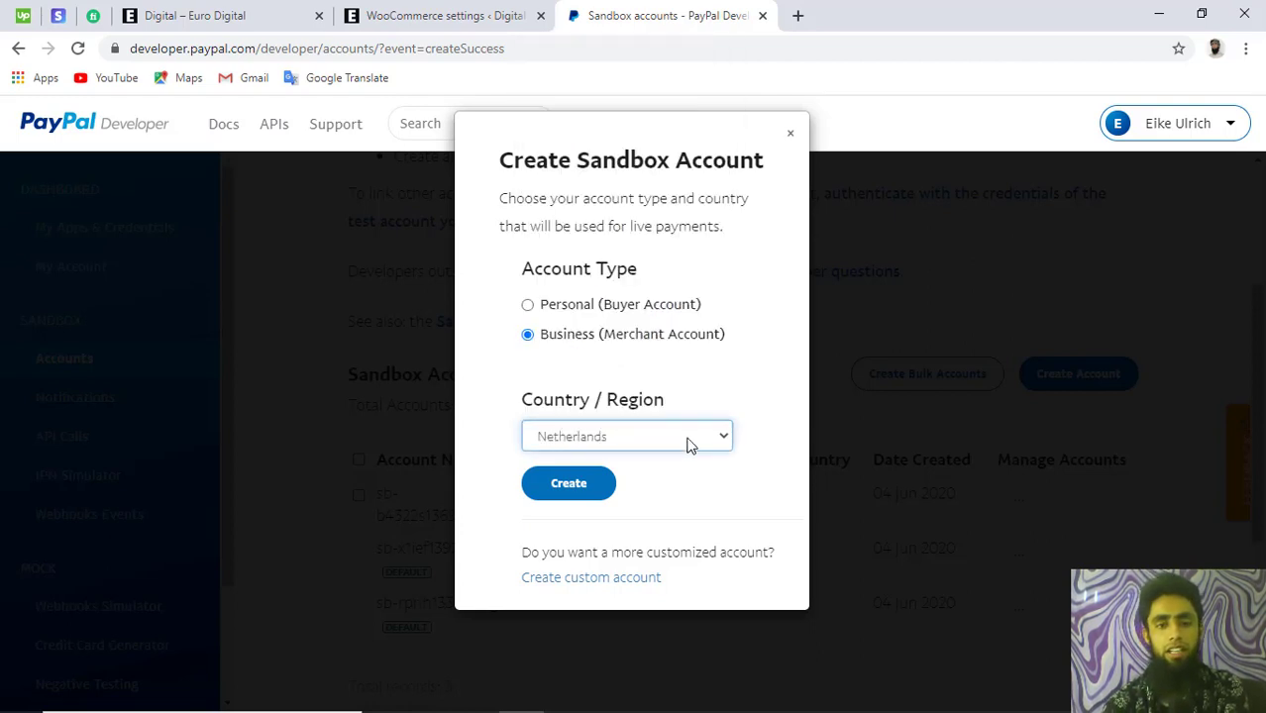
{"action": "left_click", "coordinate": [560, 485]}
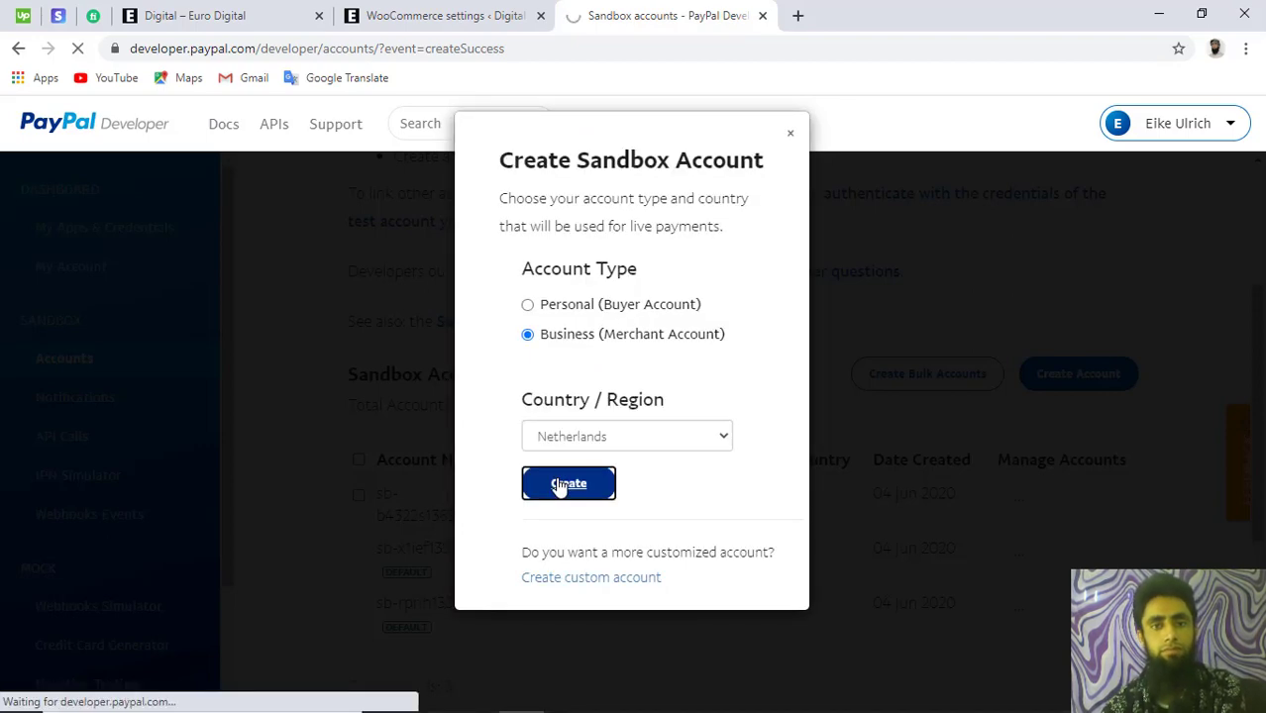
{"action": "scroll", "coordinate": [556, 480], "scroll_direction": "down", "scroll_amount": 3}
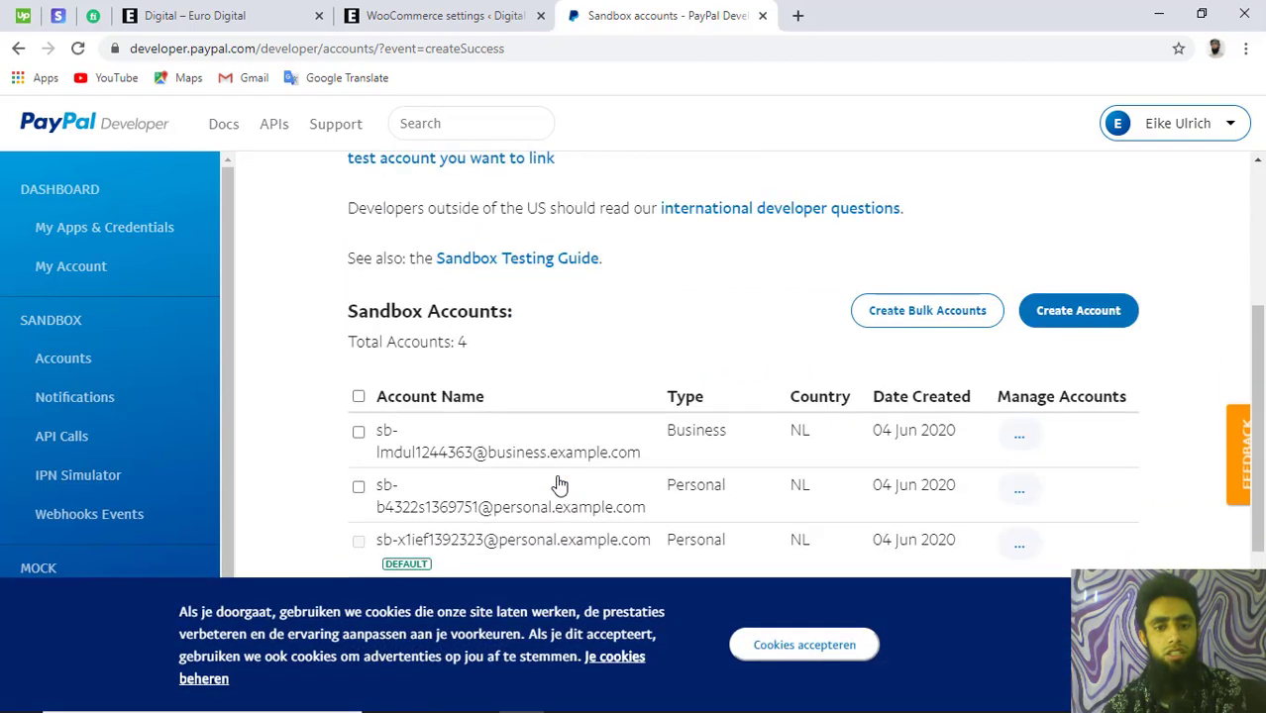
{"action": "left_click", "coordinate": [807, 648]}
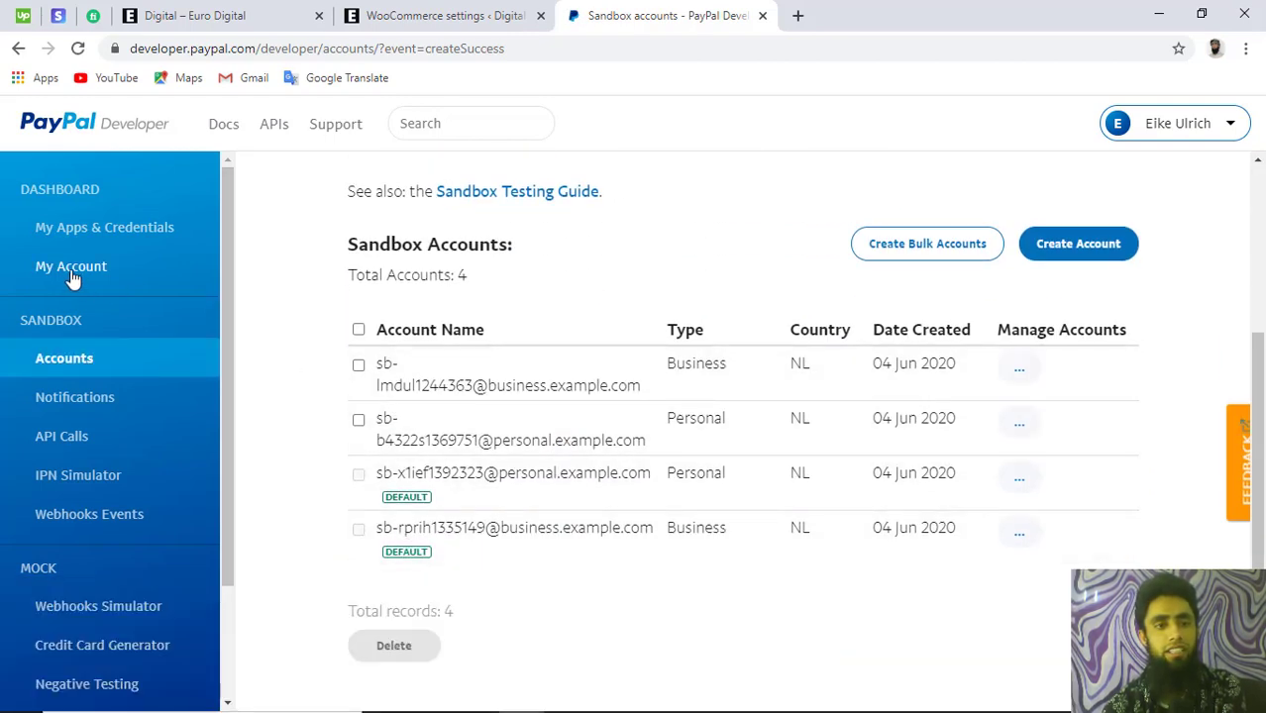
Check the Create App form's Sandbox Business Account list, then return to My Apps & Credentials.
{"action": "left_click", "coordinate": [83, 230]}
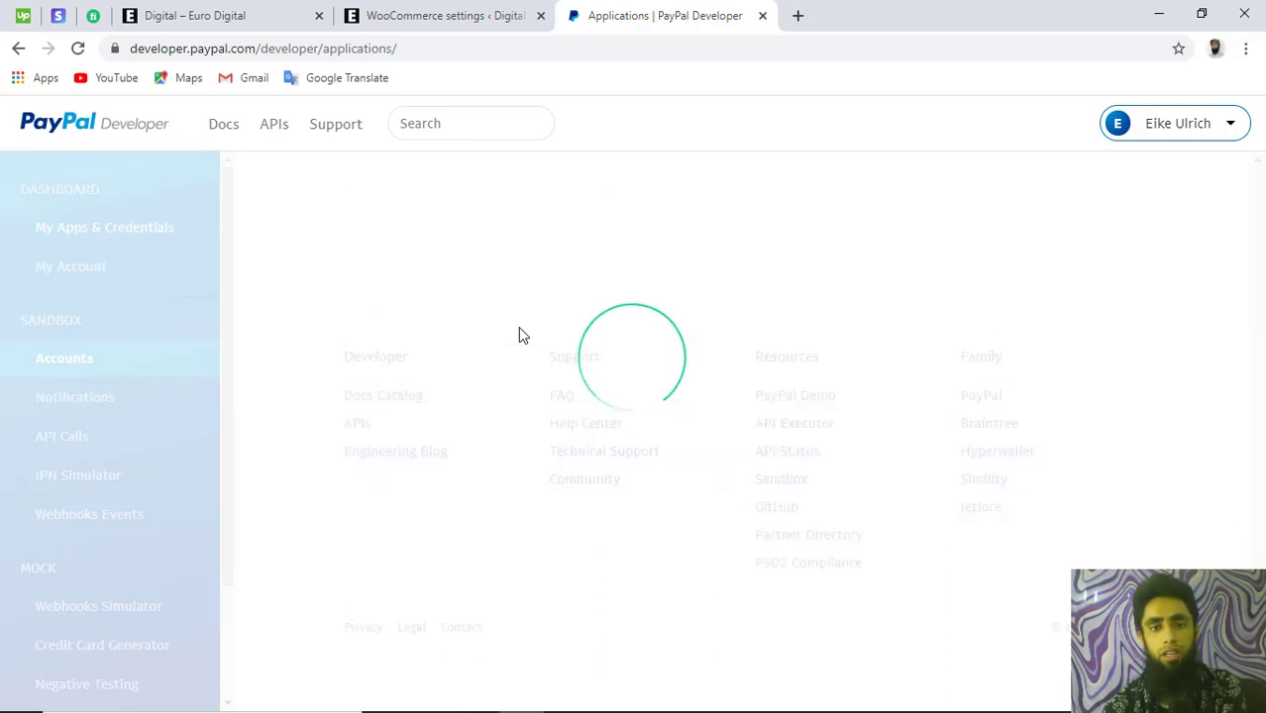
{"action": "scroll", "coordinate": [518, 332], "scroll_direction": "down", "scroll_amount": 2}
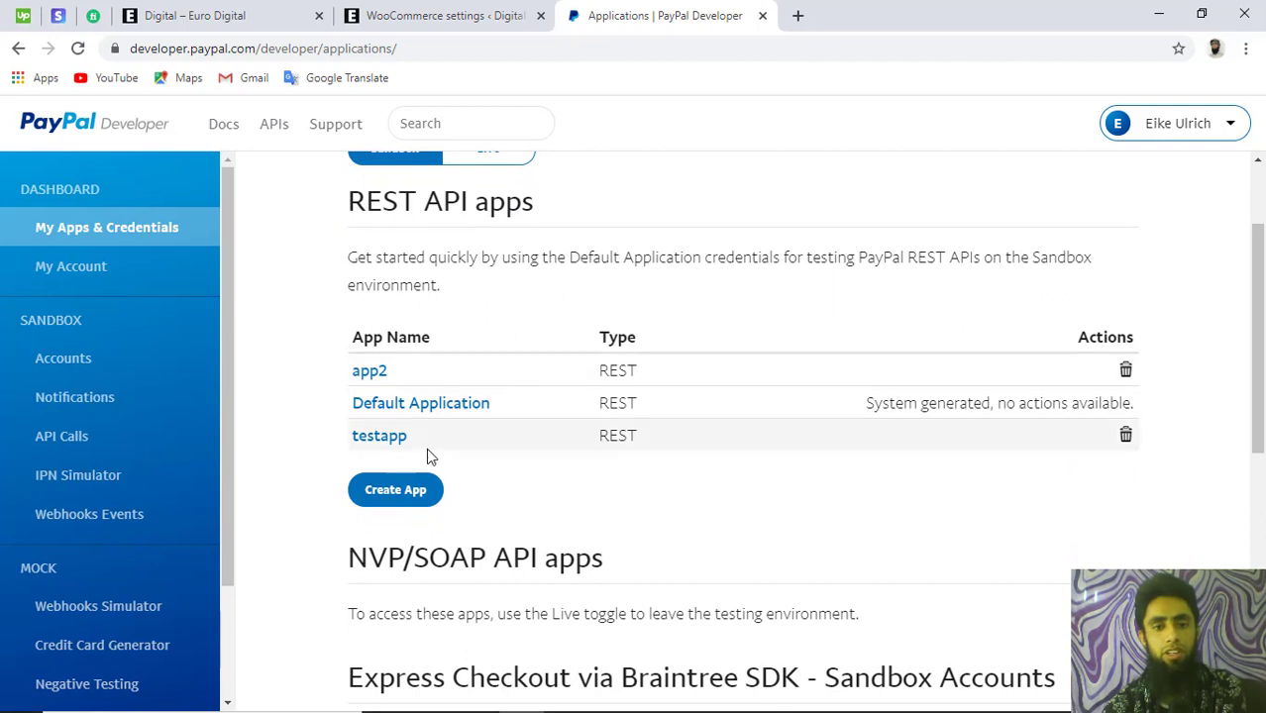
{"action": "left_click", "coordinate": [408, 491]}
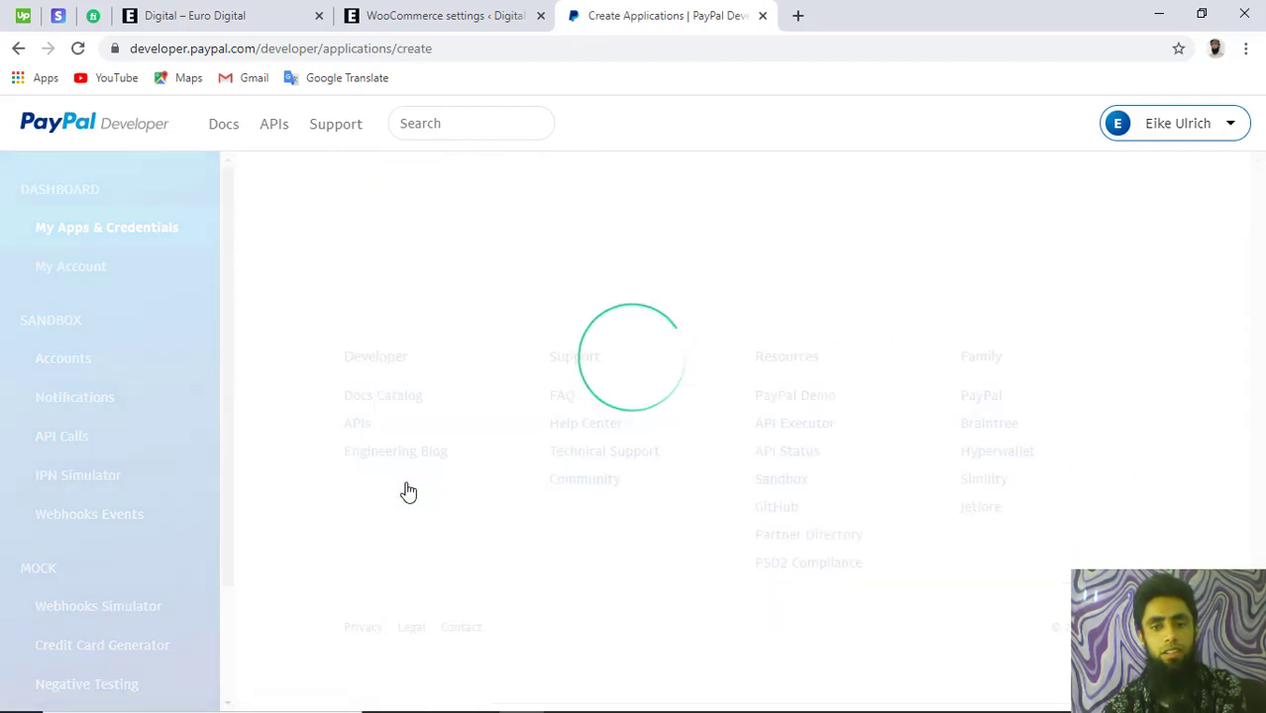
{"action": "scroll", "coordinate": [408, 491], "scroll_direction": "down", "scroll_amount": 1}
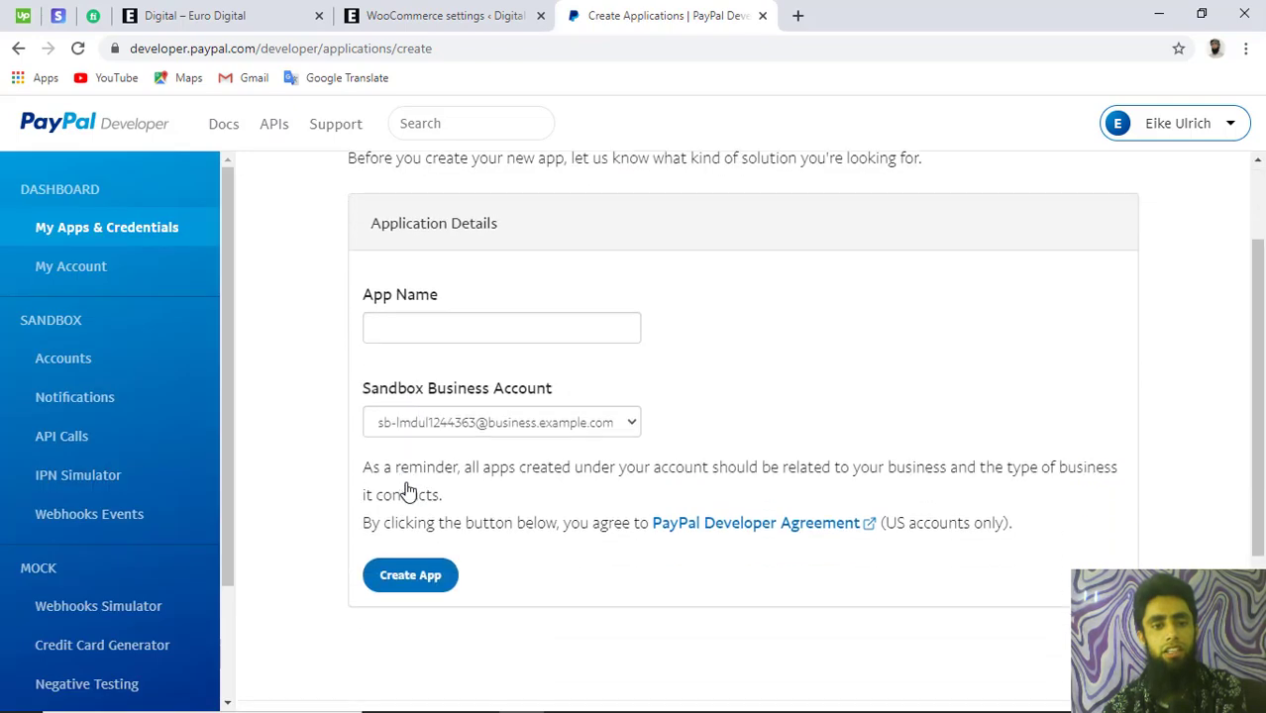
{"action": "left_click", "coordinate": [457, 420]}
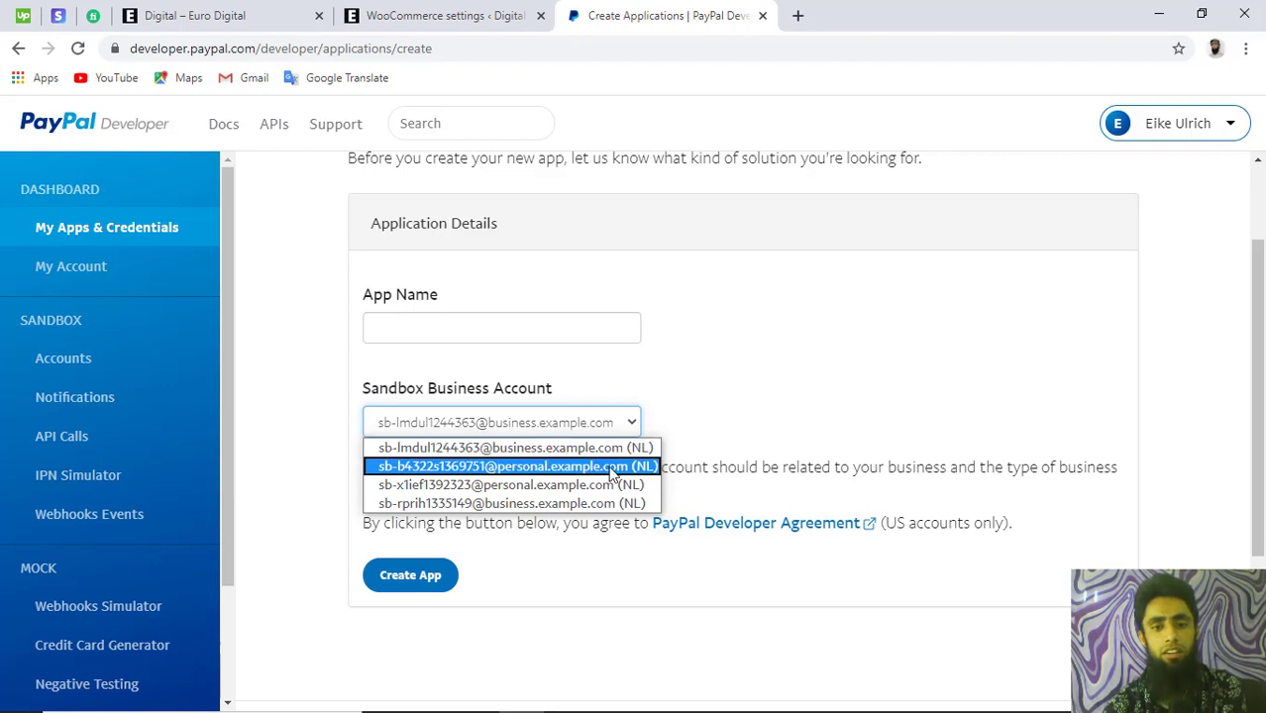
{"action": "left_click", "coordinate": [789, 400]}
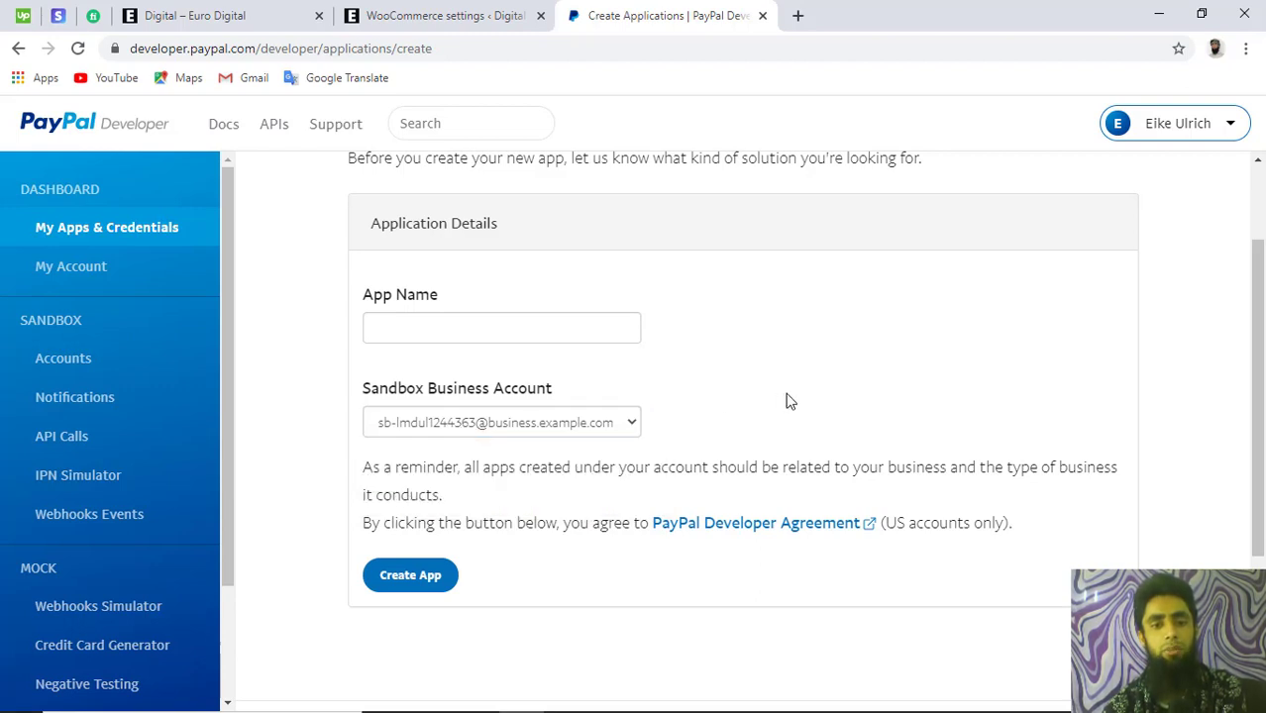
{"action": "scroll", "coordinate": [599, 402], "scroll_direction": "up", "scroll_amount": 2}
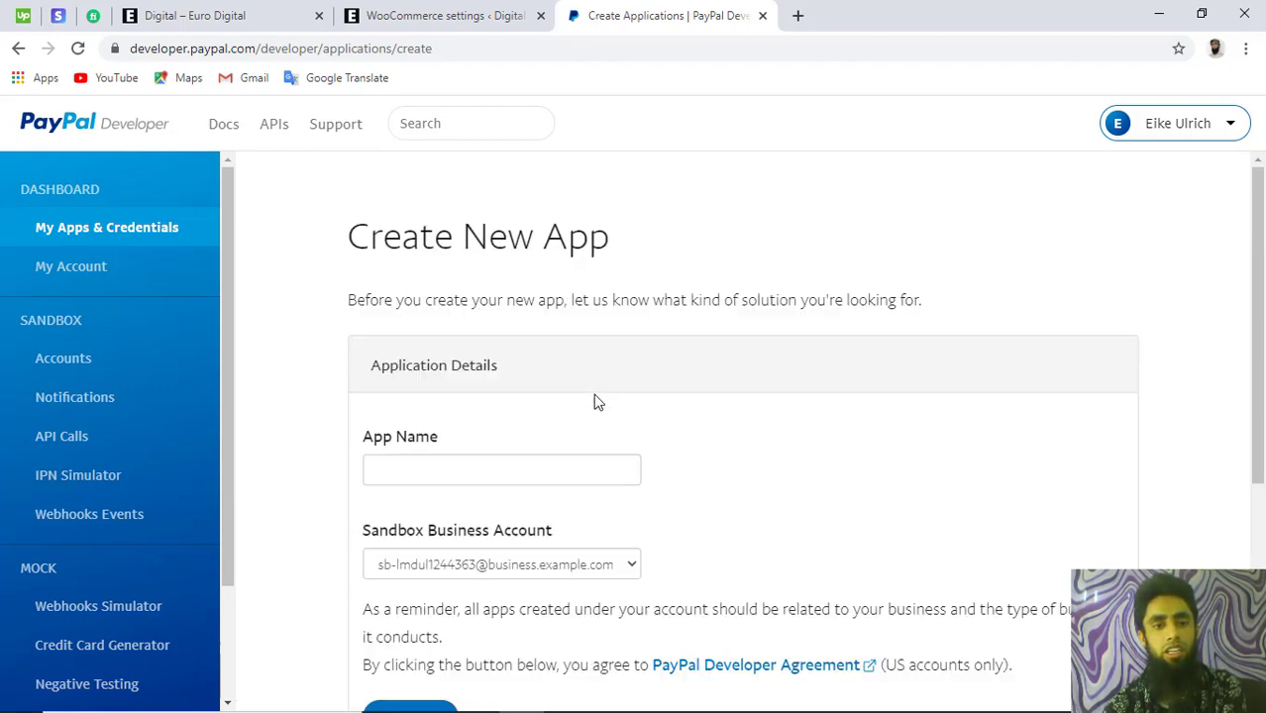
{"action": "left_click", "coordinate": [153, 242]}
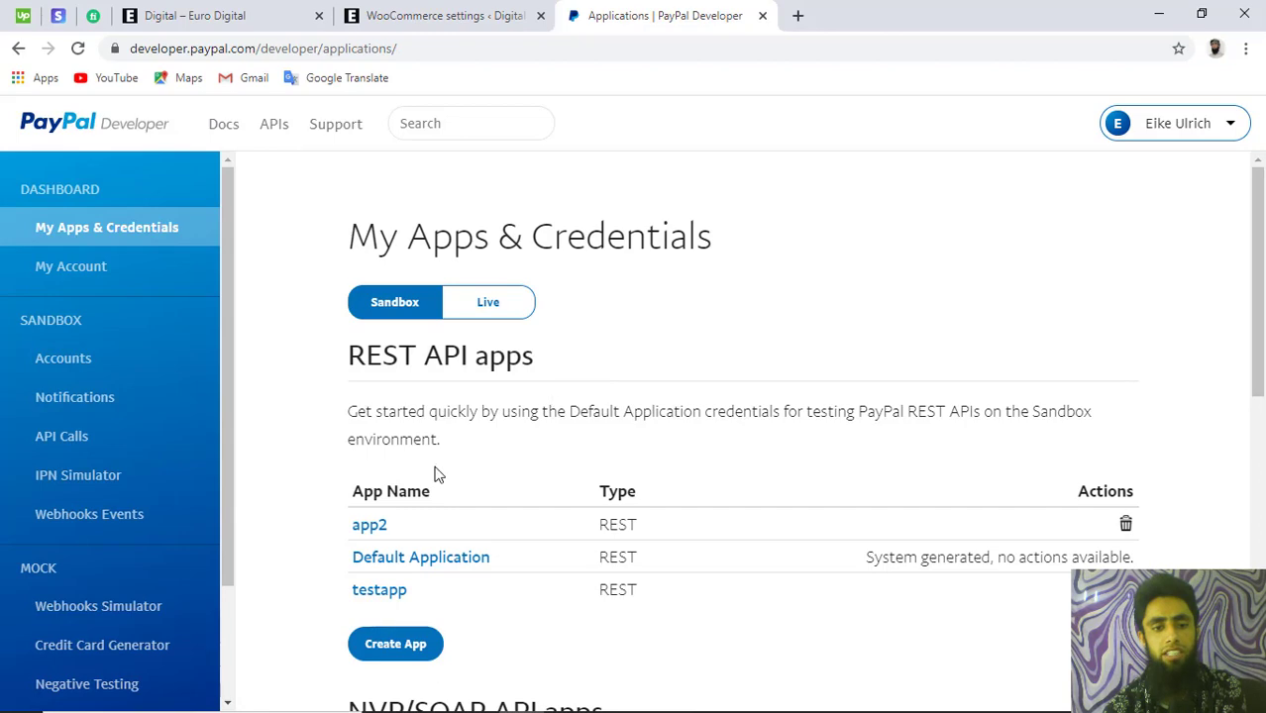
Copy app2's sandbox Client ID and switch to the WooCommerce PayPal settings.
{"action": "left_click", "coordinate": [370, 528]}
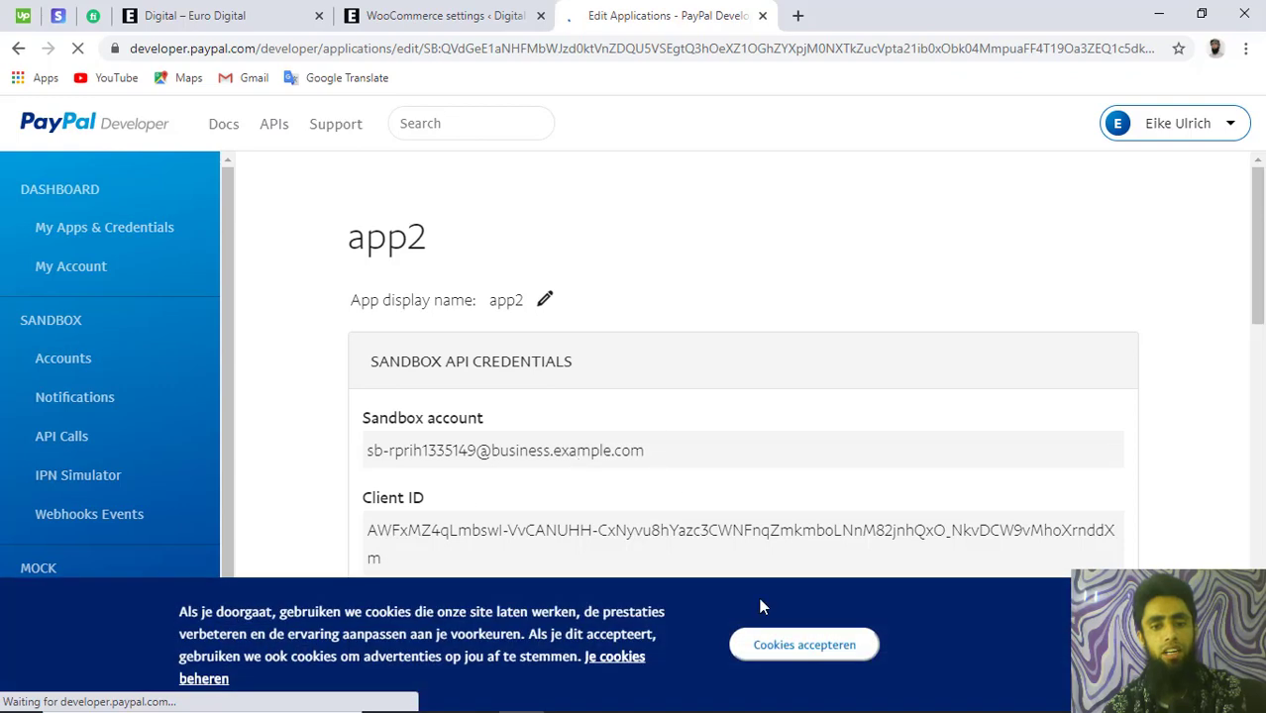
{"action": "left_click", "coordinate": [779, 645]}
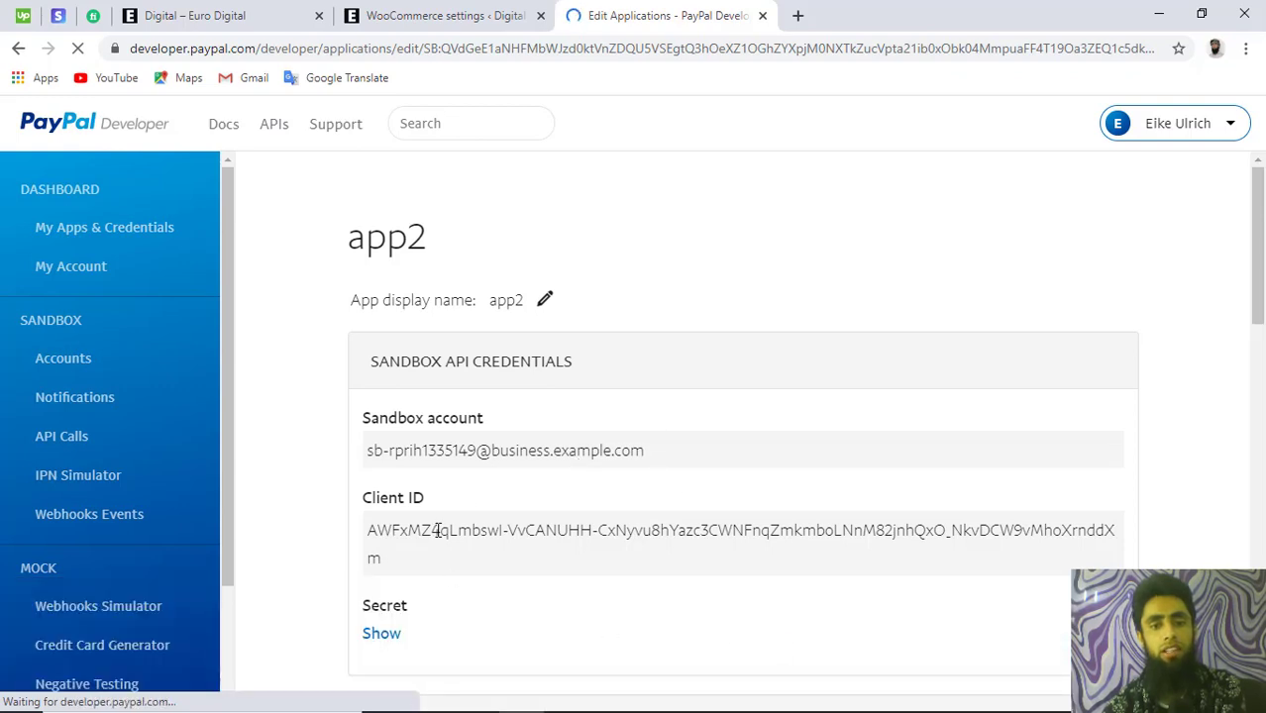
{"action": "left_click", "coordinate": [437, 530]}
{"action": "left_click", "coordinate": [437, 530]}
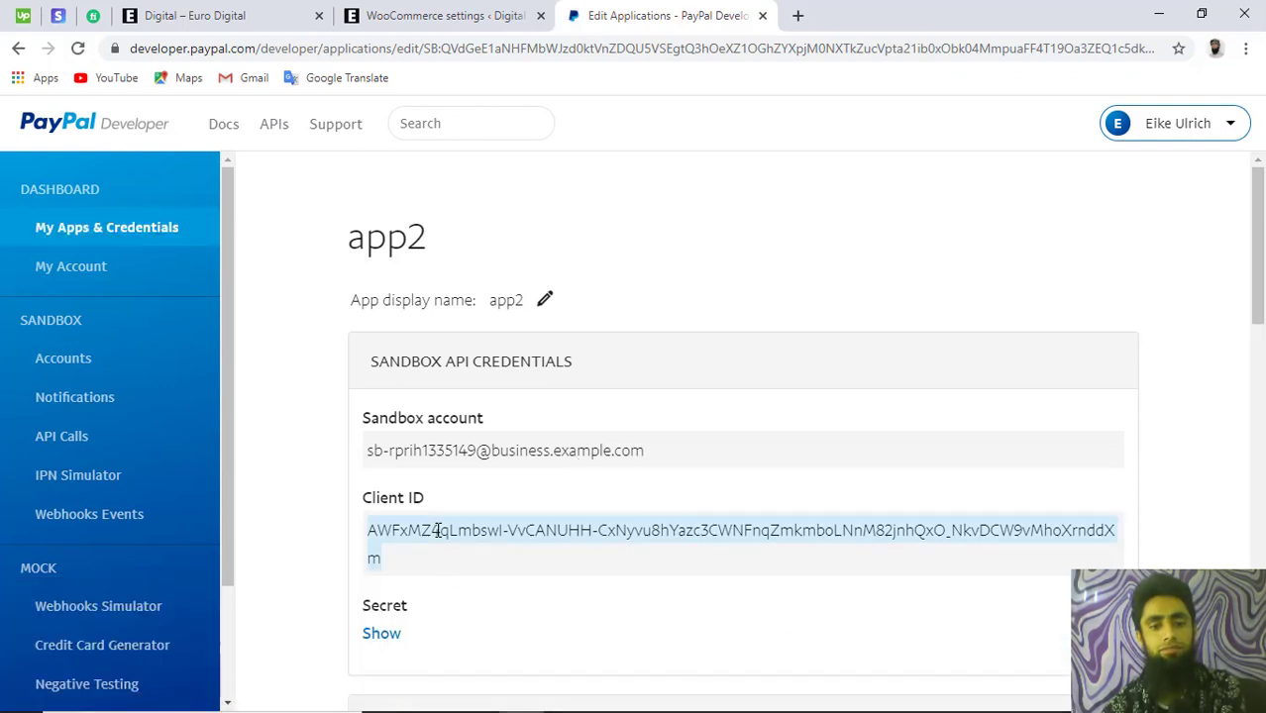
{"action": "right_click", "coordinate": [437, 532]}
{"action": "left_click", "coordinate": [472, 540]}
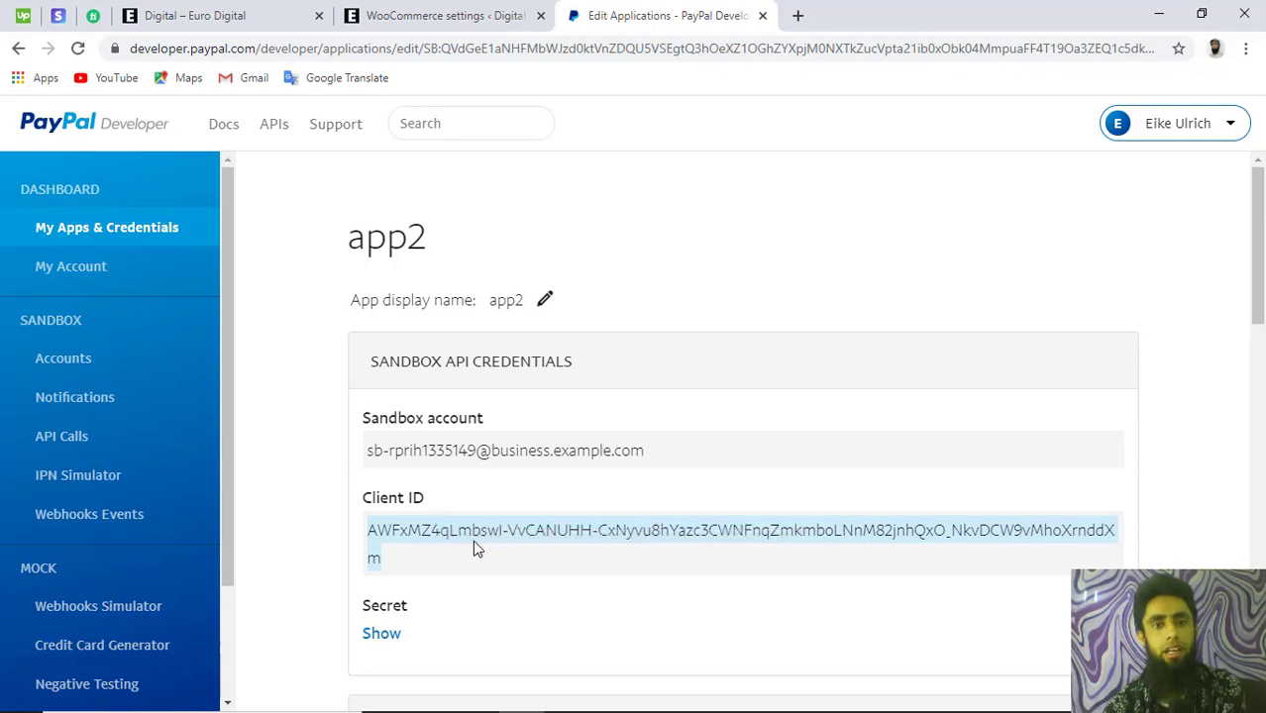
{"action": "left_click", "coordinate": [445, 16]}
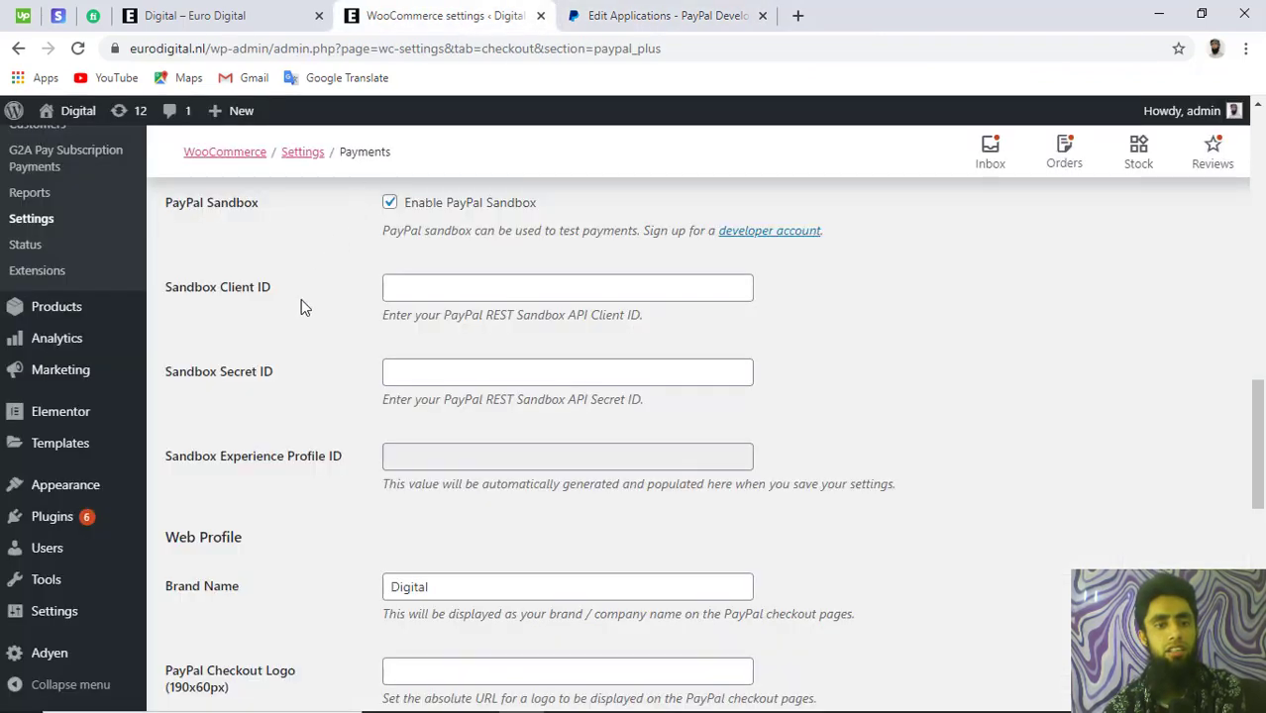
Paste the Client ID into Sandbox Client ID, then reveal and copy app2's sandbox secret.
{"action": "left_click", "coordinate": [456, 296]}
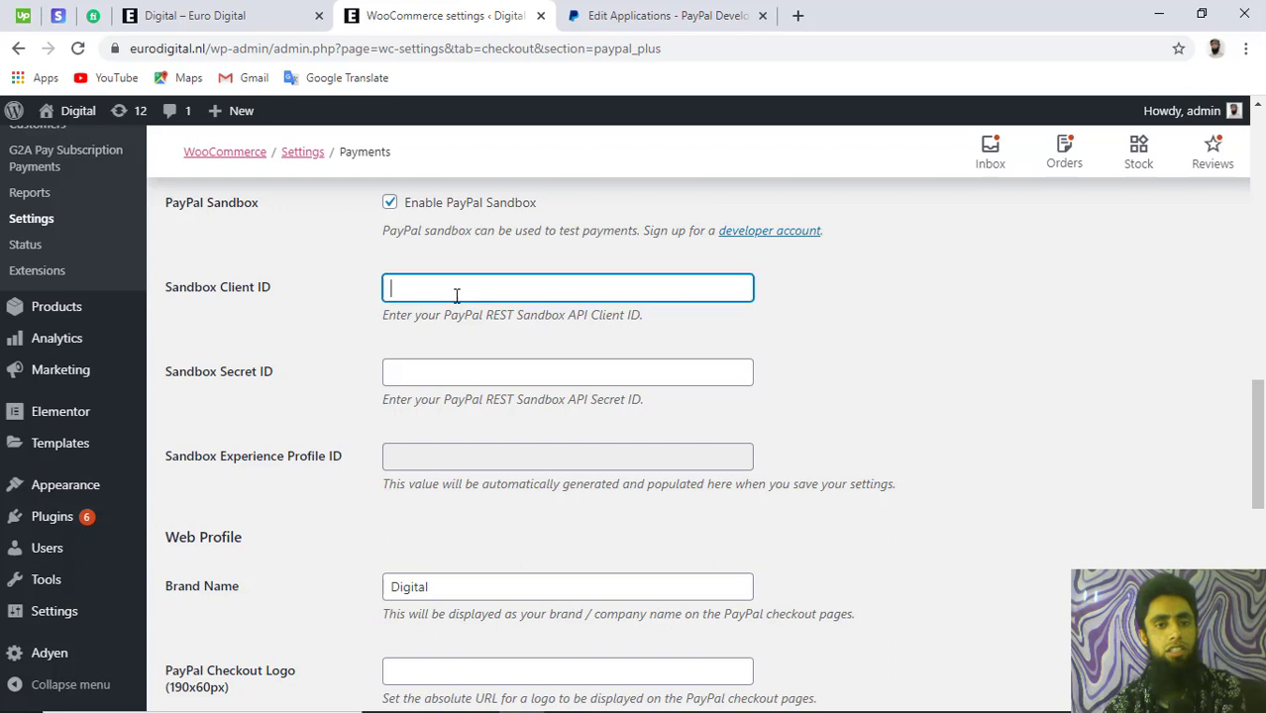
{"action": "key", "text": "ctrl+v"}
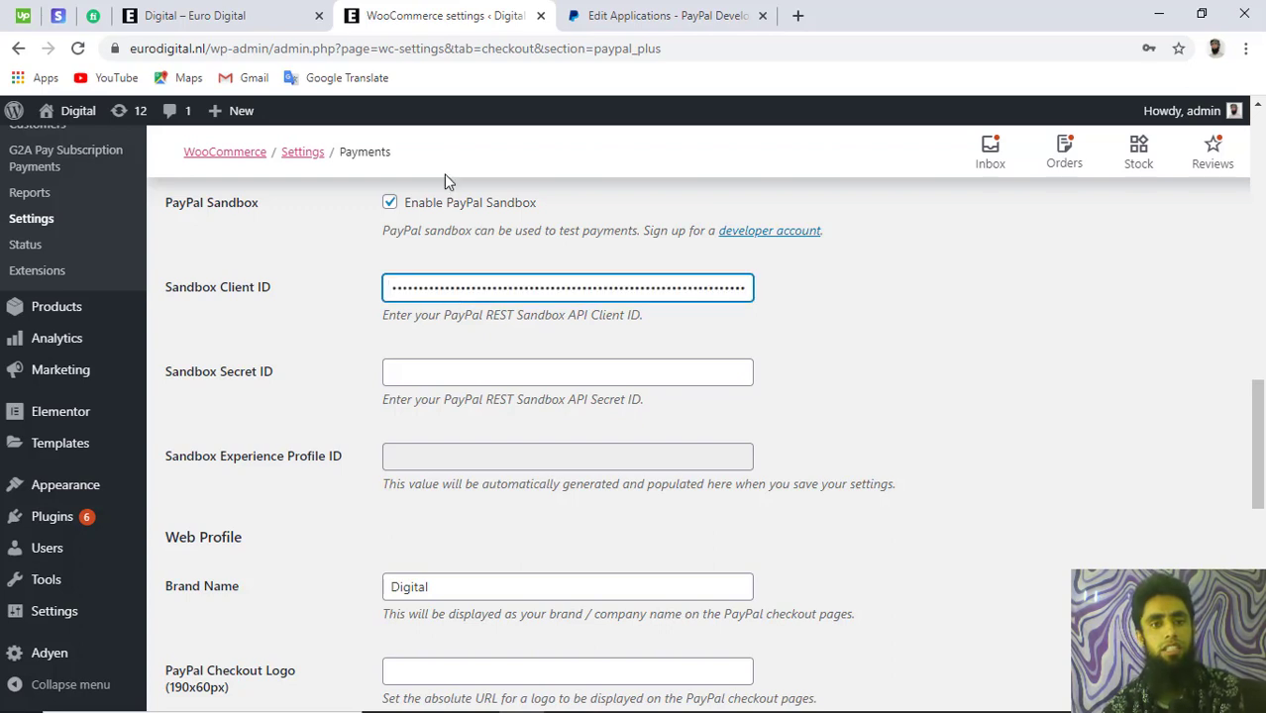
{"action": "left_click", "coordinate": [627, 12]}
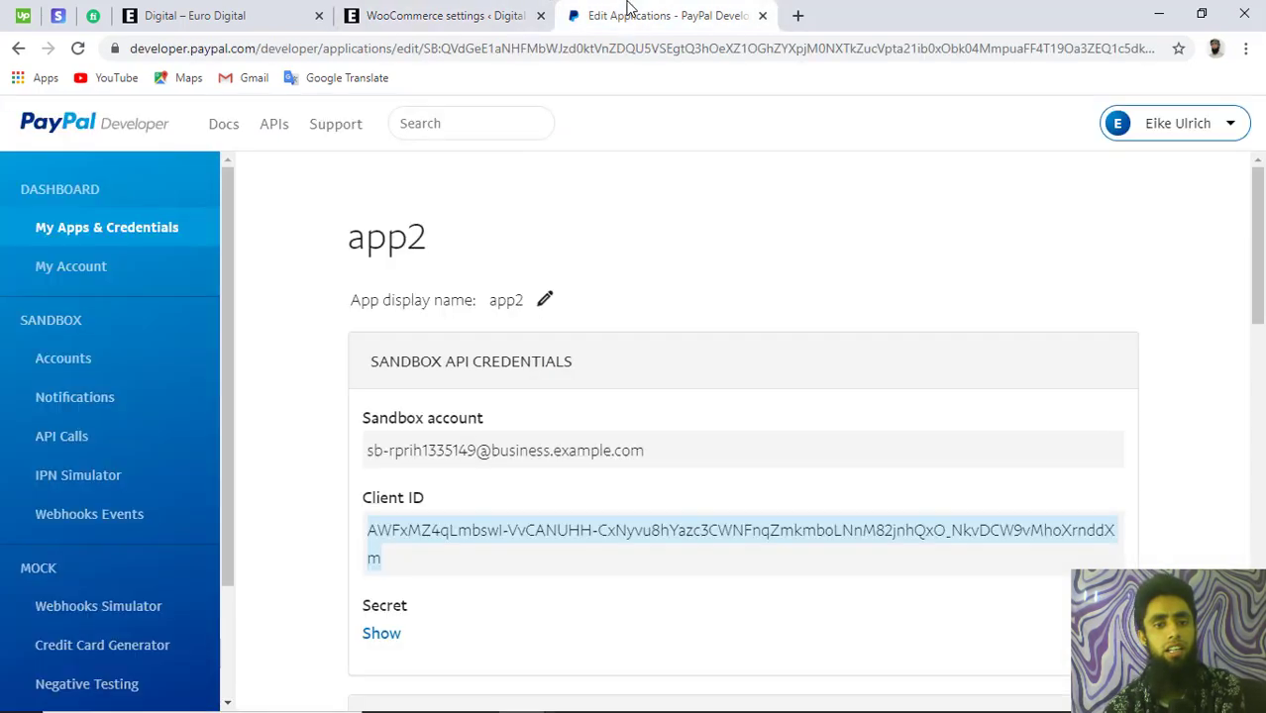
{"action": "left_click", "coordinate": [385, 636]}
{"action": "scroll", "coordinate": [382, 644], "scroll_direction": "down", "scroll_amount": 2}
{"action": "scroll", "coordinate": [383, 643], "scroll_direction": "down", "scroll_amount": 3}
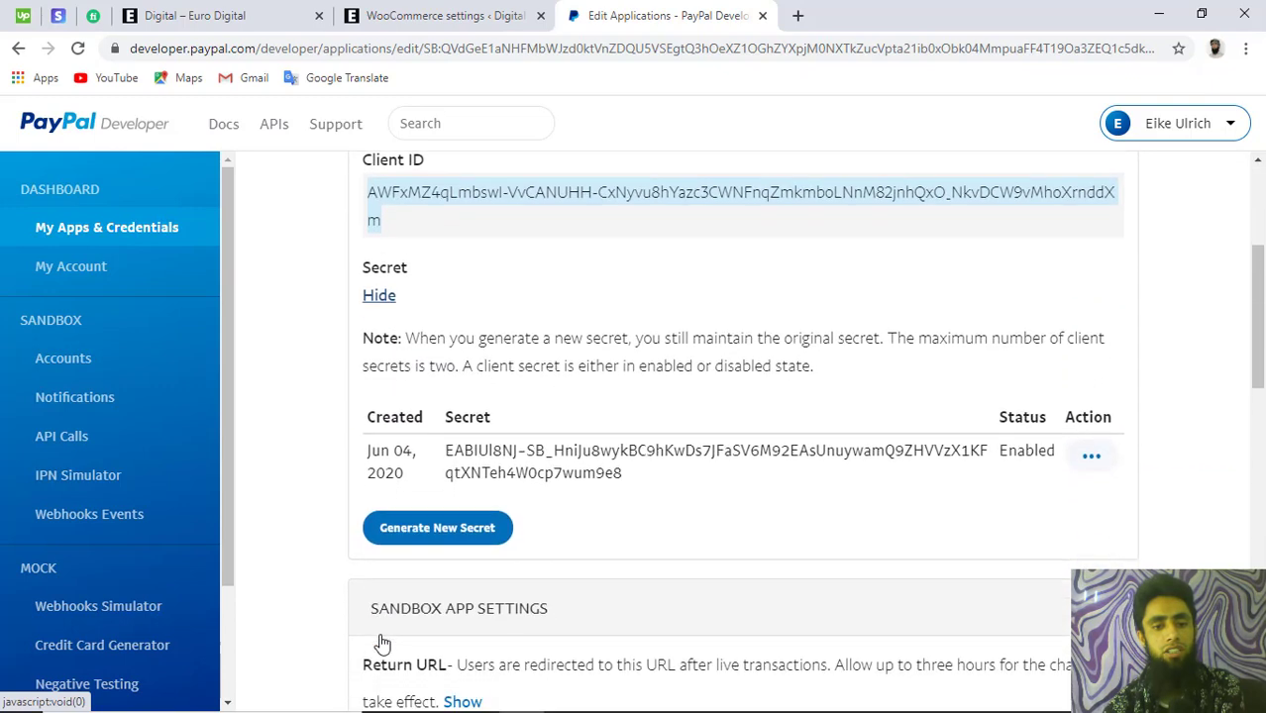
{"action": "left_click", "coordinate": [535, 458]}
{"action": "right_click", "coordinate": [535, 458]}
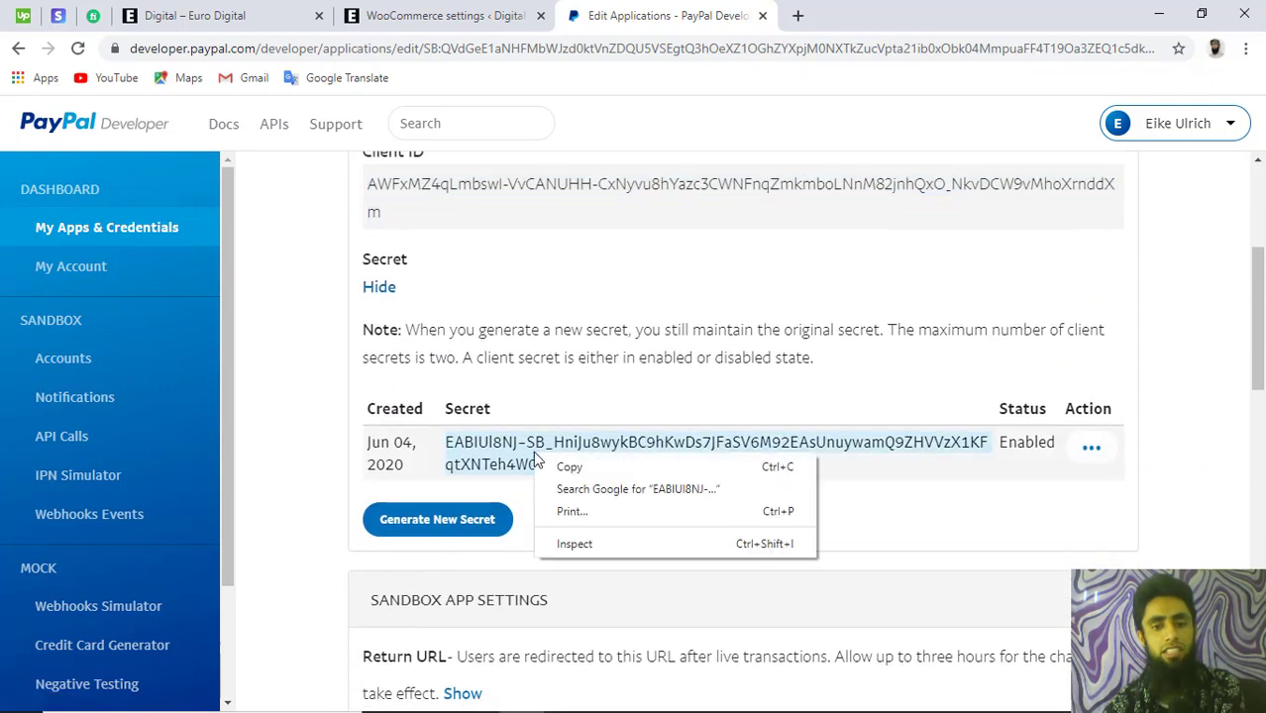
{"action": "left_click", "coordinate": [571, 476]}
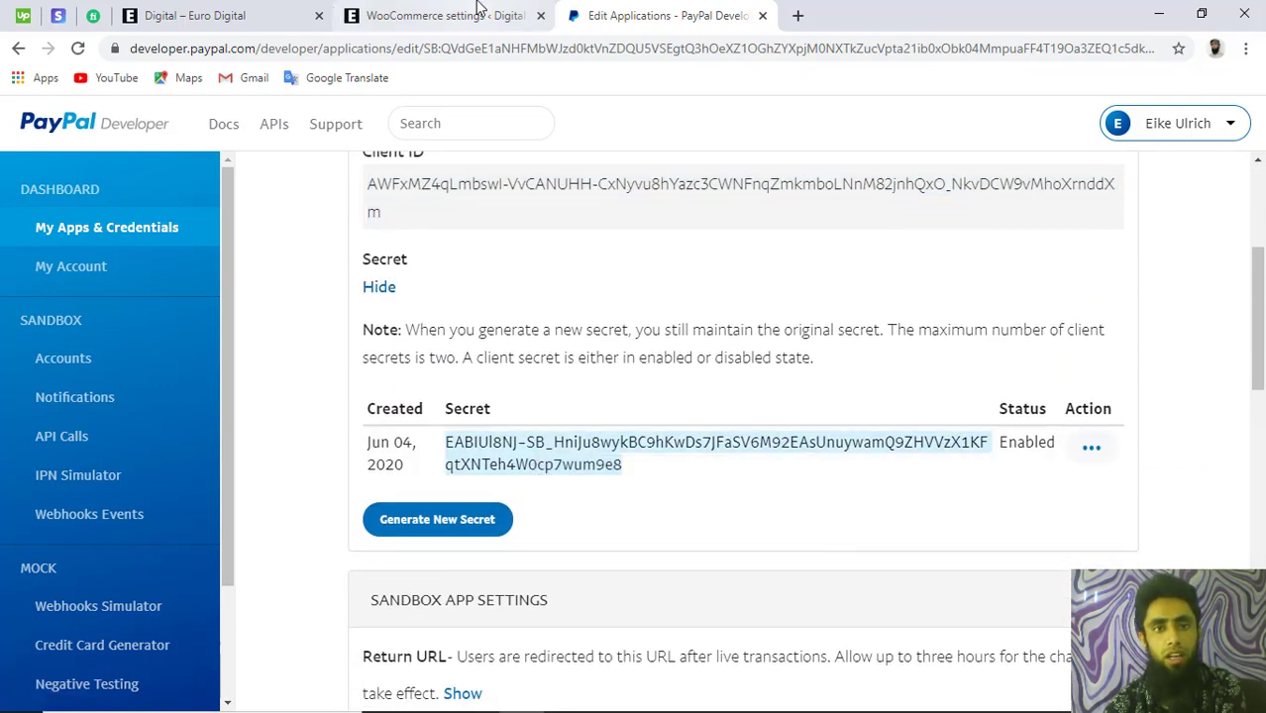
Paste the secret into Sandbox Secret ID and autofill the digitaldesignbv.com checkout logo URL.
{"action": "left_click", "coordinate": [476, 8]}
{"action": "left_click", "coordinate": [476, 379]}
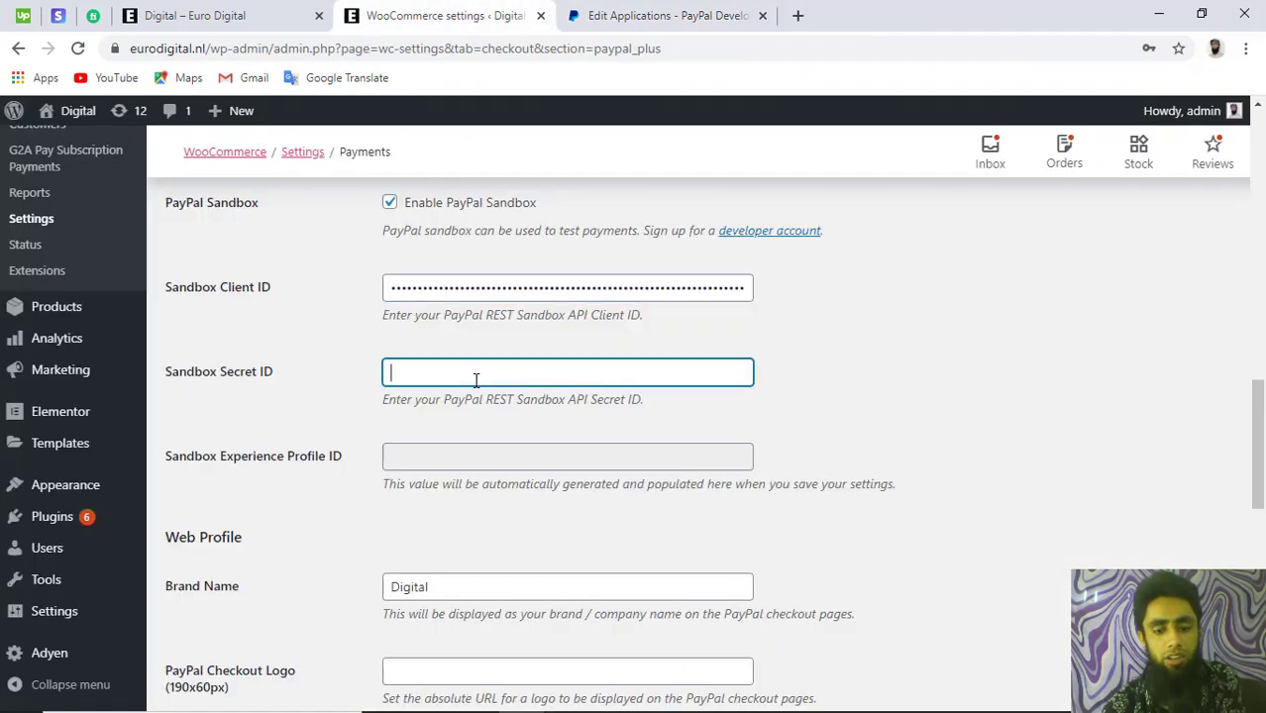
{"action": "key", "text": "ctrl+v"}
{"action": "scroll", "coordinate": [430, 457], "scroll_direction": "down", "scroll_amount": 4}
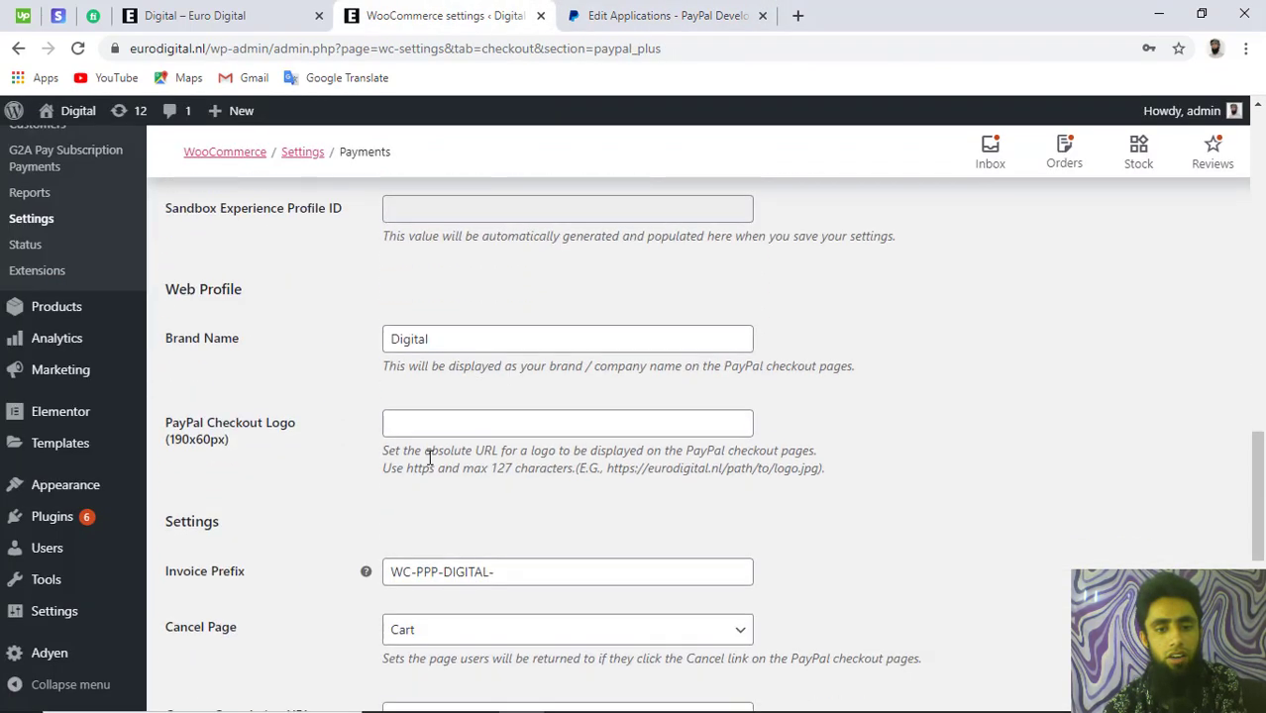
{"action": "scroll", "coordinate": [430, 457], "scroll_direction": "up", "scroll_amount": 1}
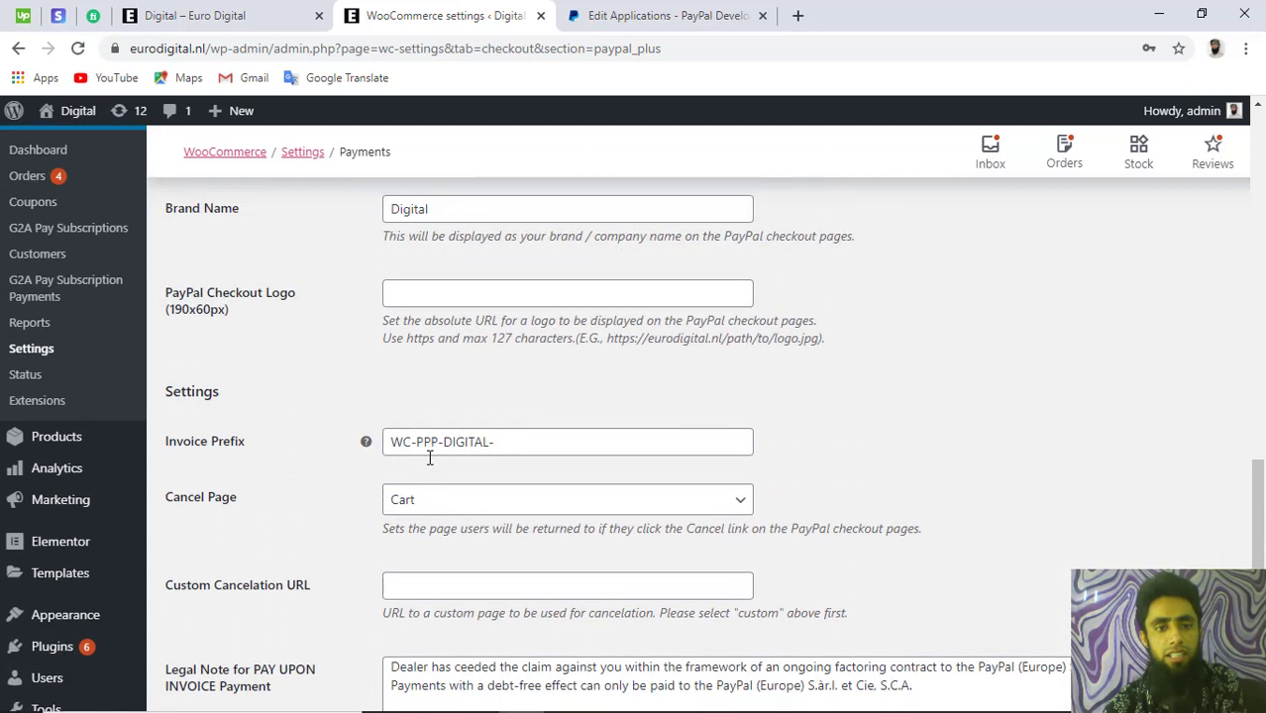
{"action": "left_click", "coordinate": [454, 297]}
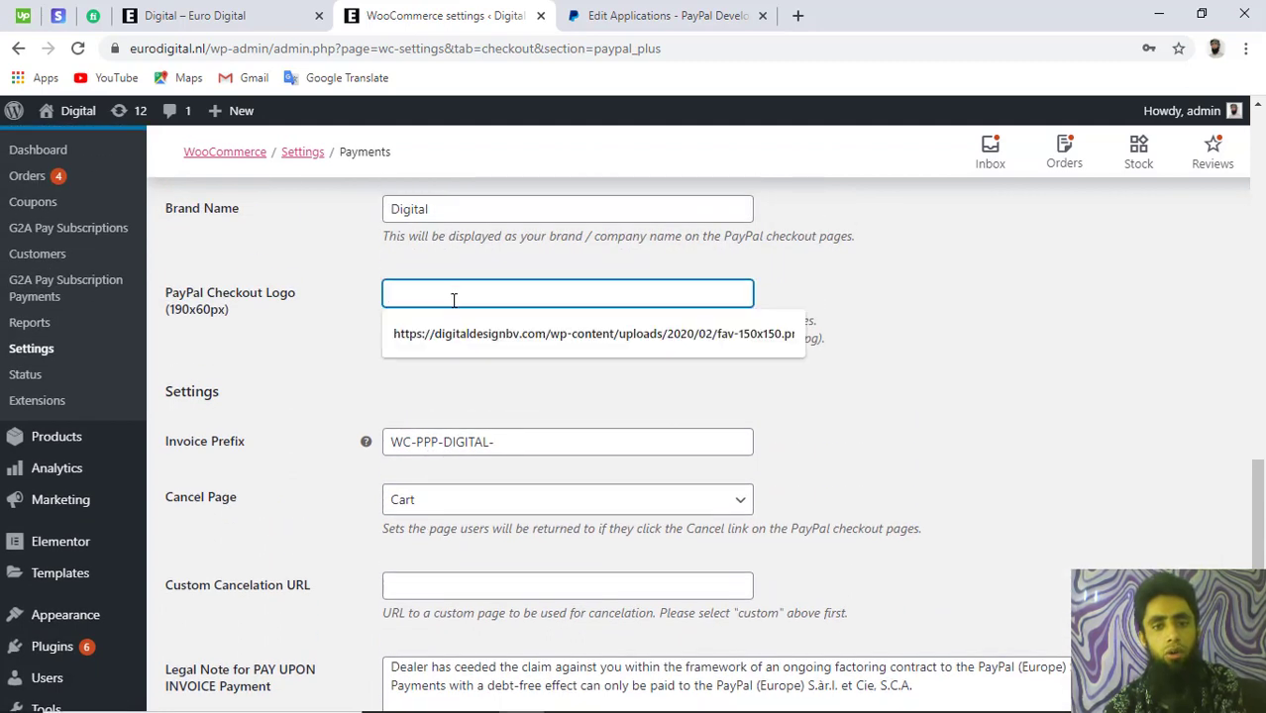
{"action": "left_click", "coordinate": [463, 333]}
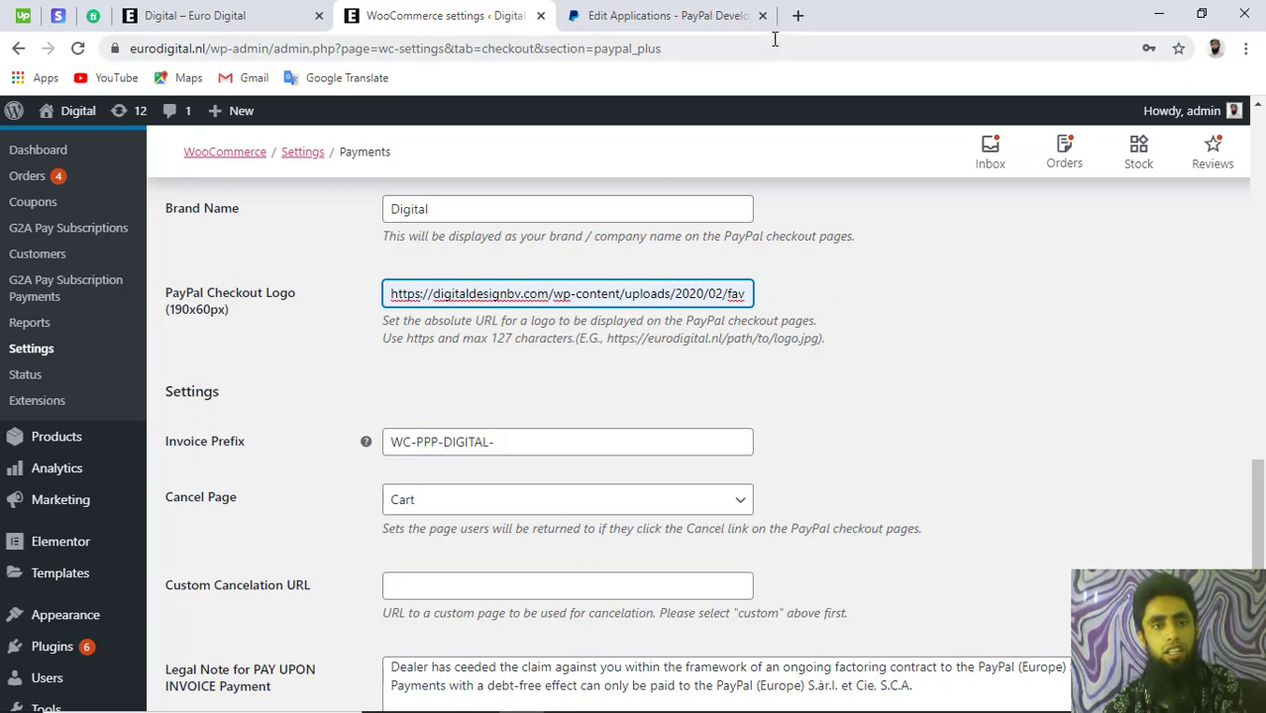
{"action": "left_click", "coordinate": [266, 20]}
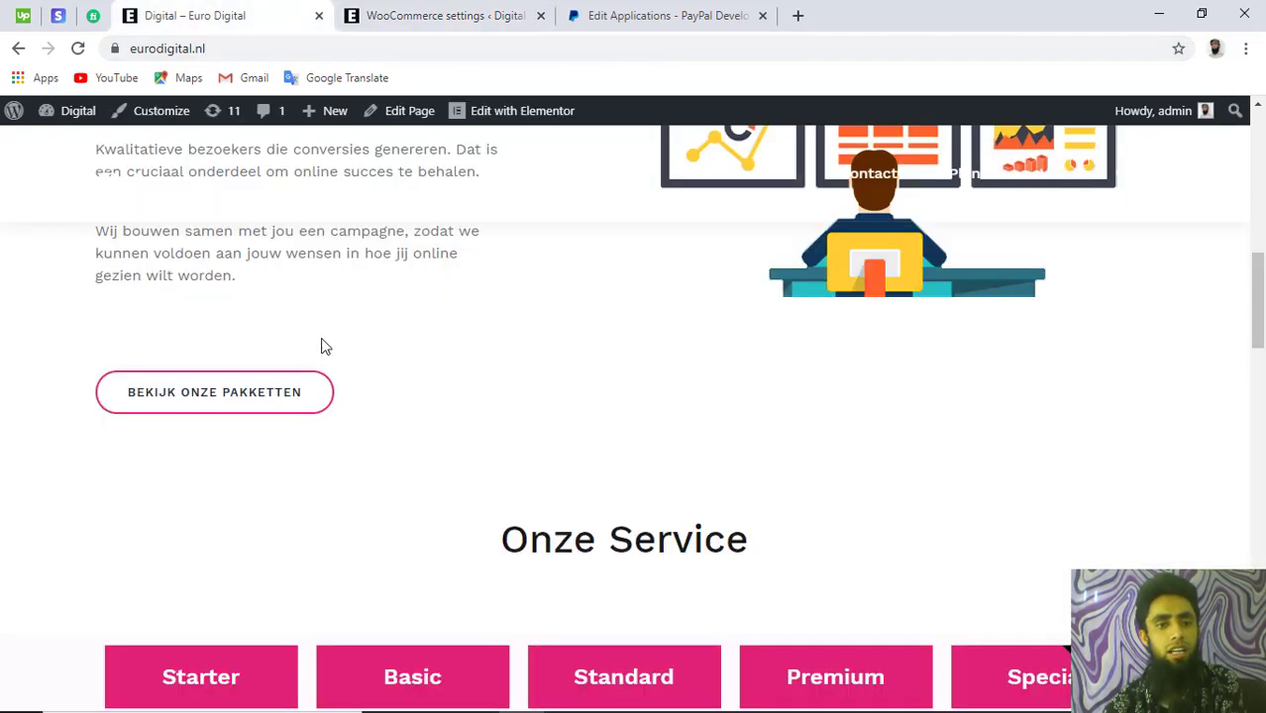
{"action": "scroll", "coordinate": [321, 346], "scroll_direction": "down", "scroll_amount": 10}
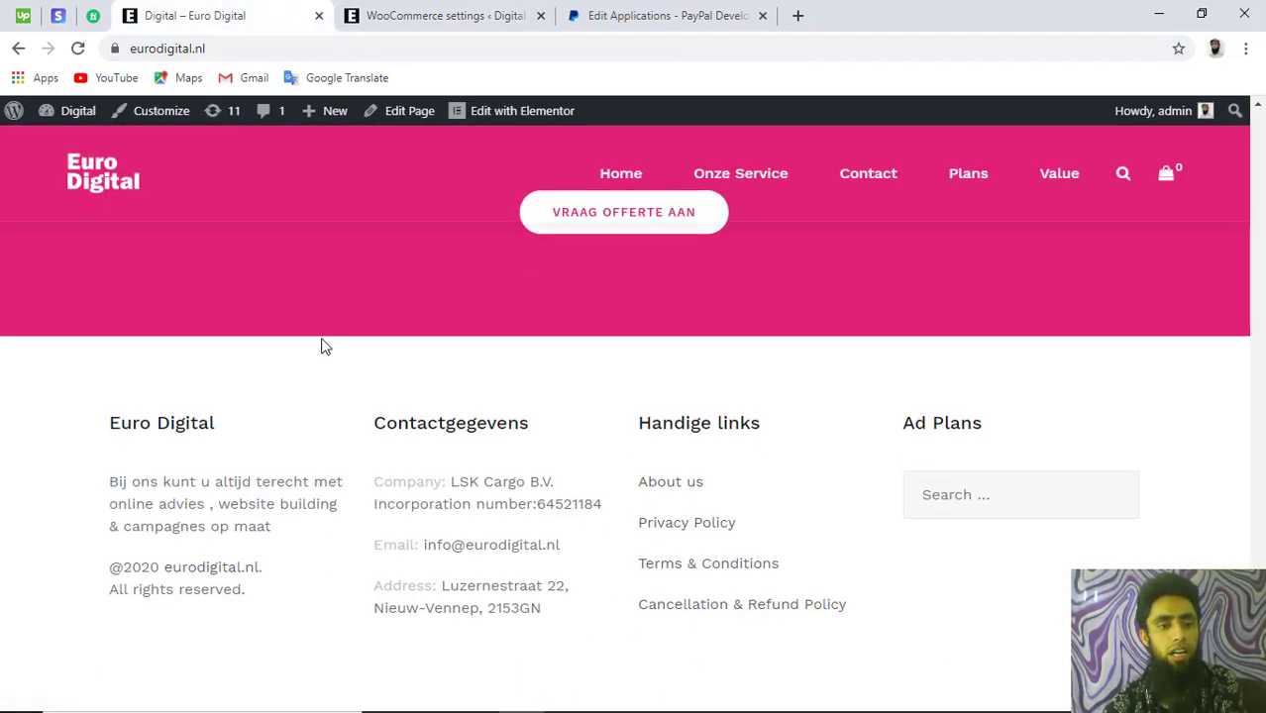
{"action": "scroll", "coordinate": [302, 277], "scroll_direction": "up", "scroll_amount": 2}
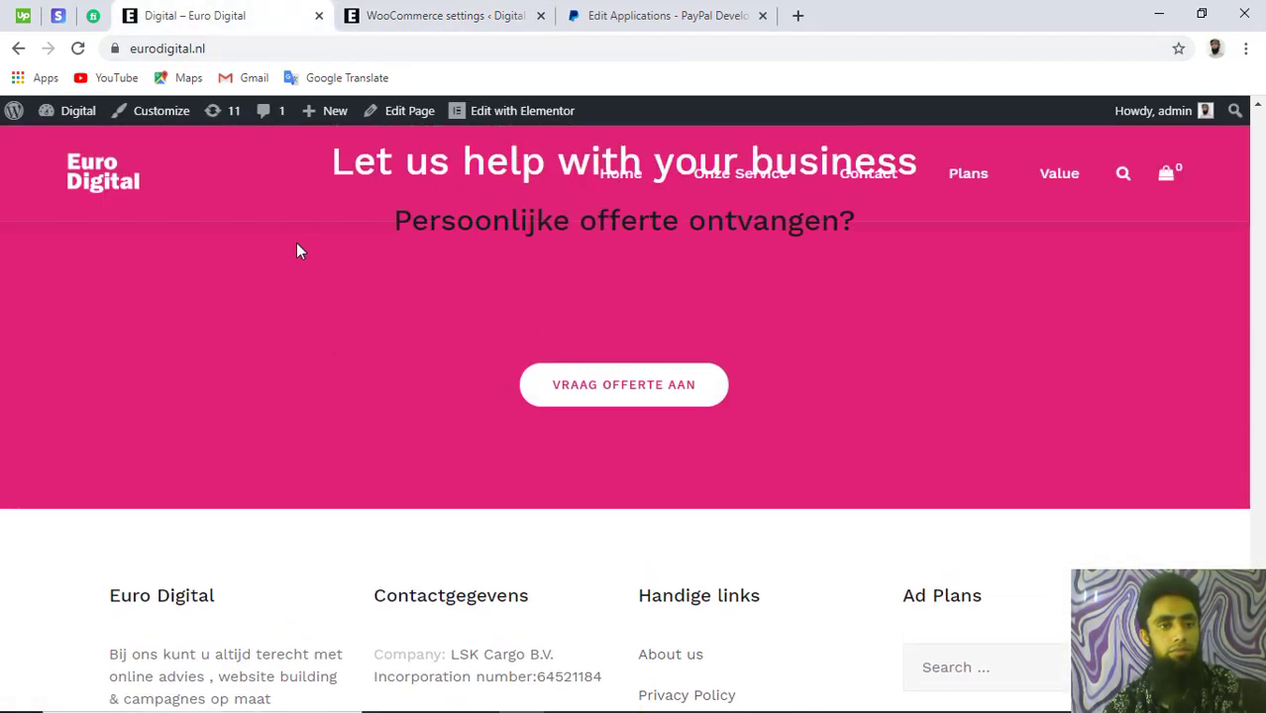
{"action": "left_click", "coordinate": [77, 49]}
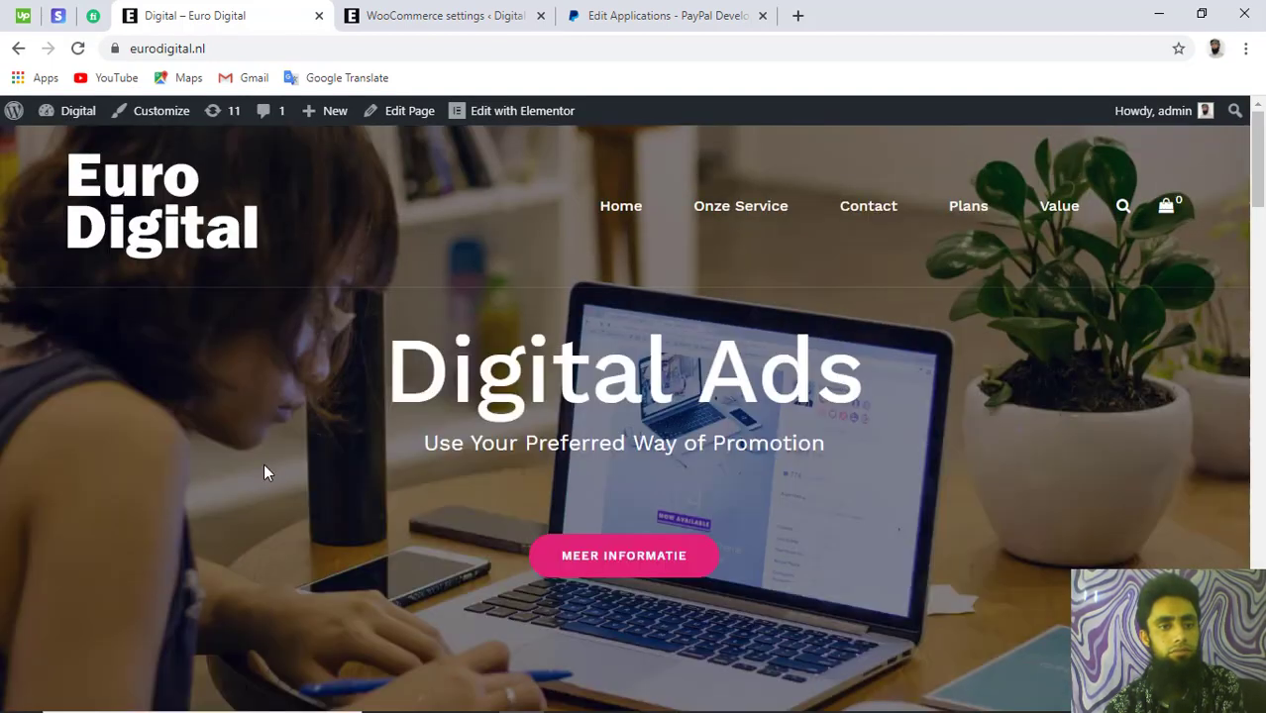
{"action": "right_click", "coordinate": [142, 177]}
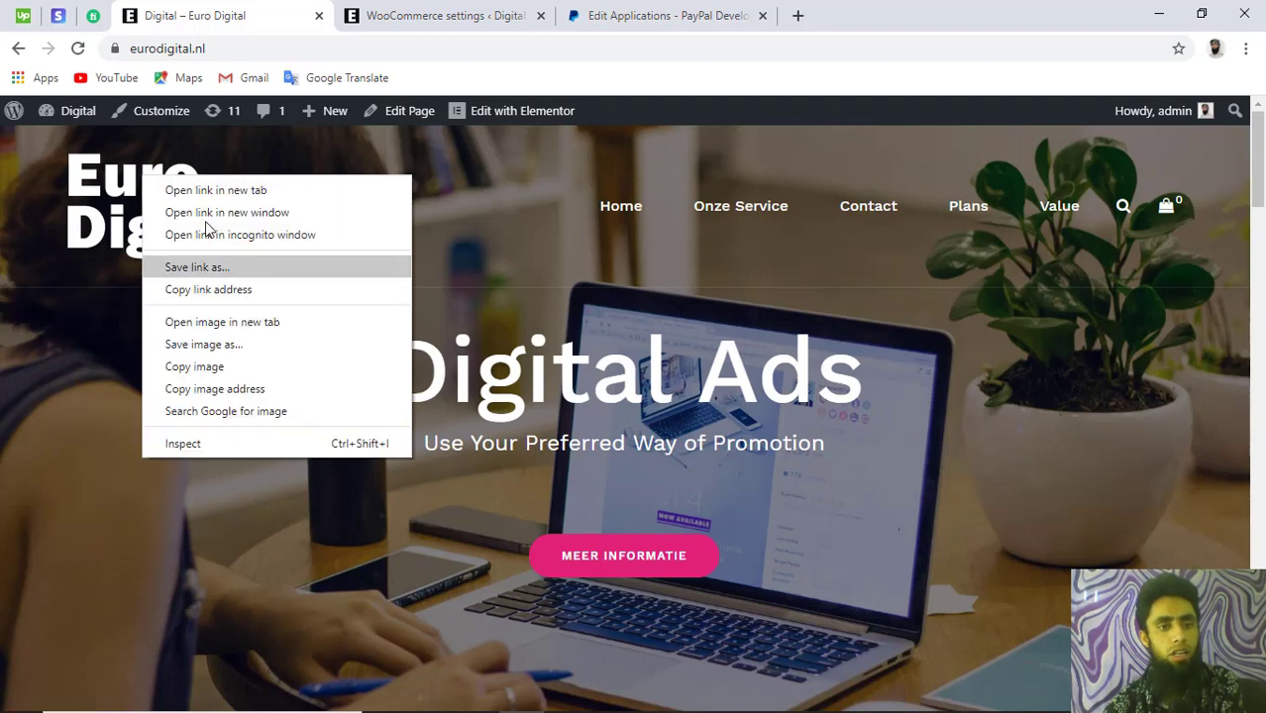
{"action": "left_click", "coordinate": [227, 322]}
{"action": "left_click", "coordinate": [371, 14]}
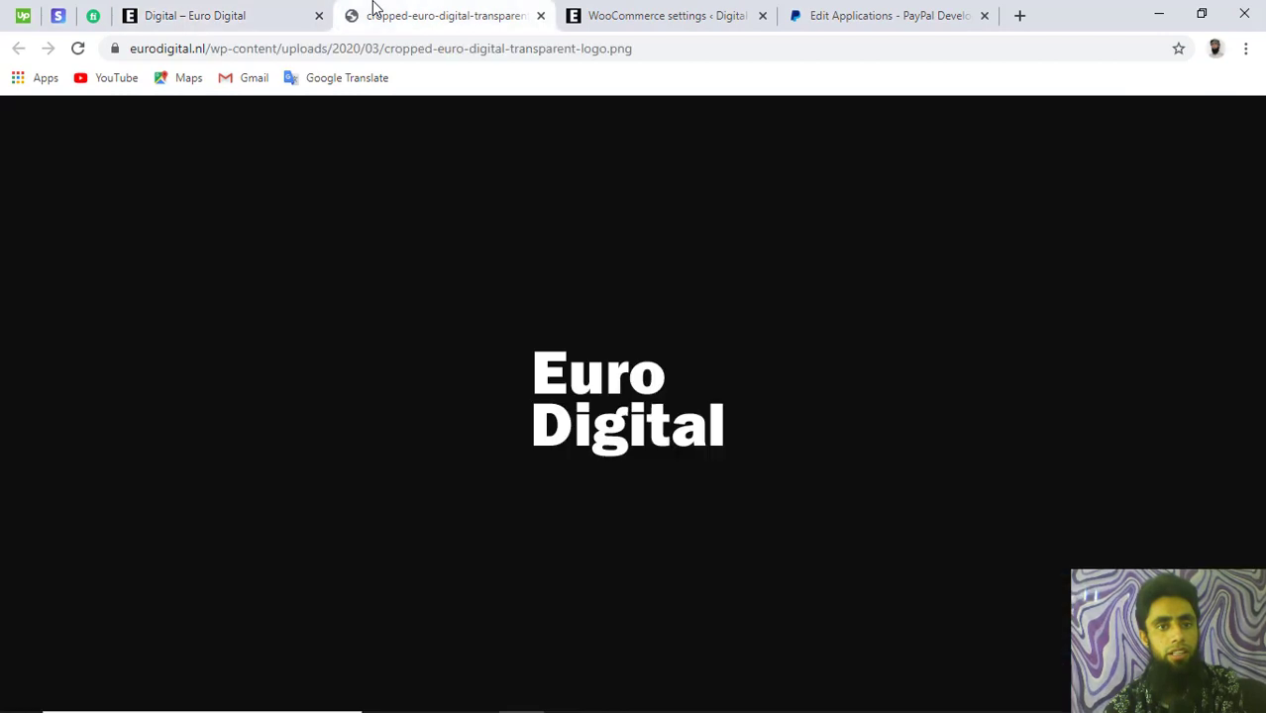
{"action": "left_click", "coordinate": [637, 48]}
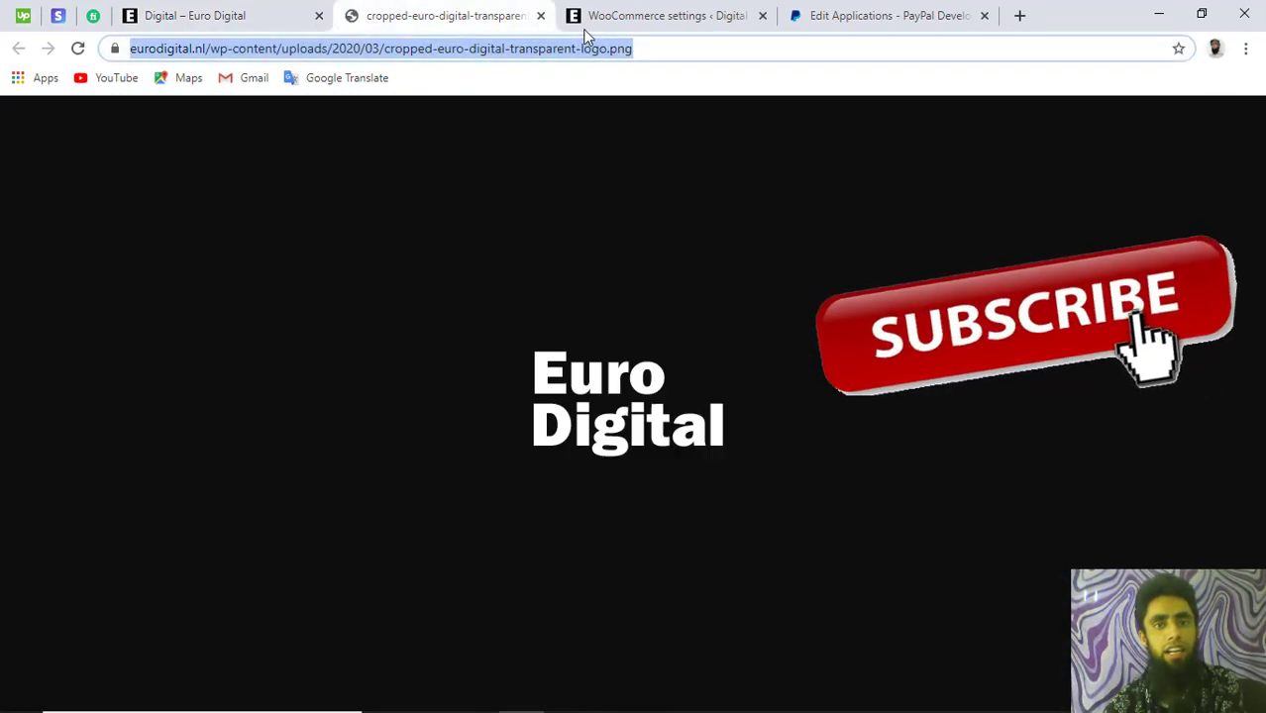
{"action": "left_click", "coordinate": [541, 16]}
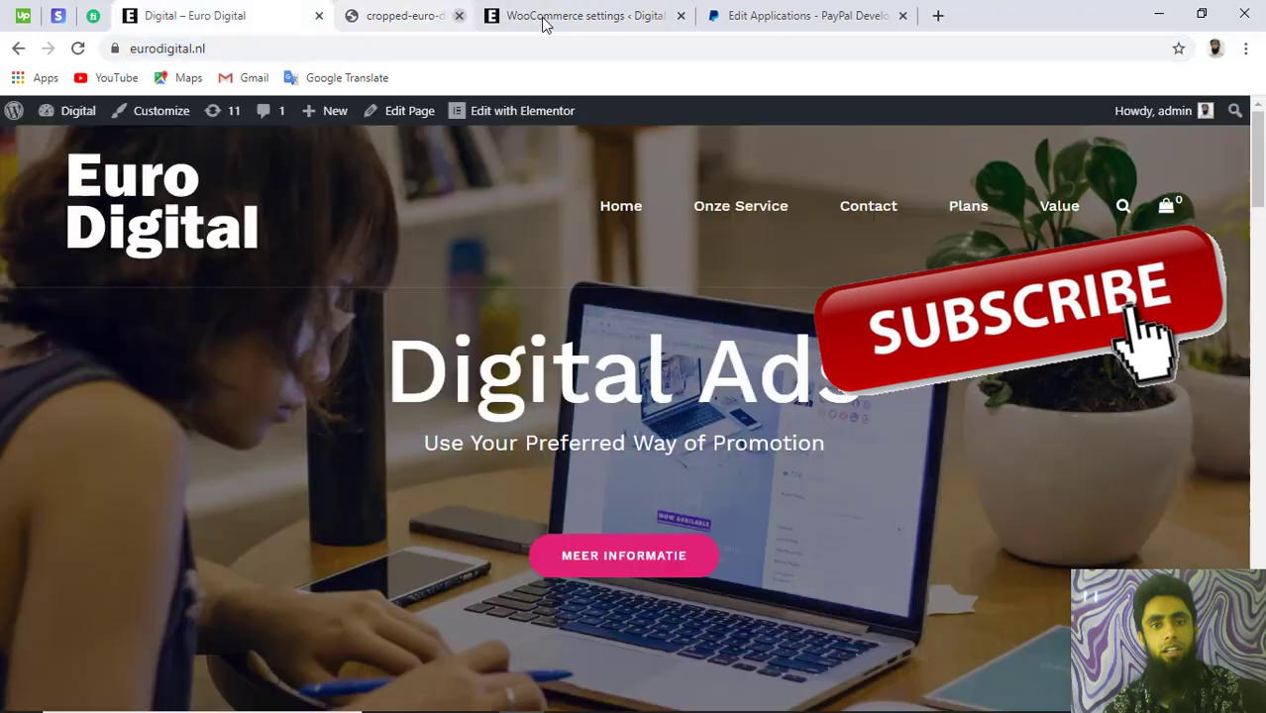
{"action": "left_click", "coordinate": [485, 17]}
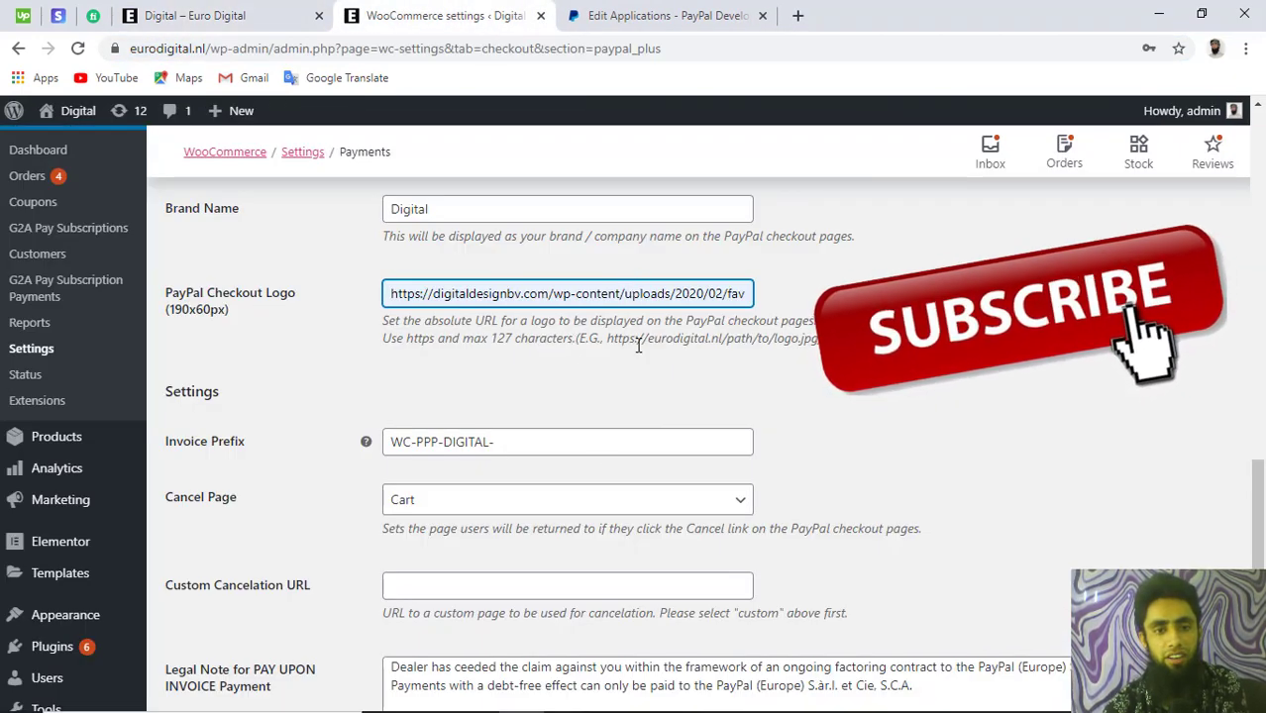
Save changes at the bottom of the PayPal PLUS settings.
{"action": "scroll", "coordinate": [572, 401], "scroll_direction": "down", "scroll_amount": 5}
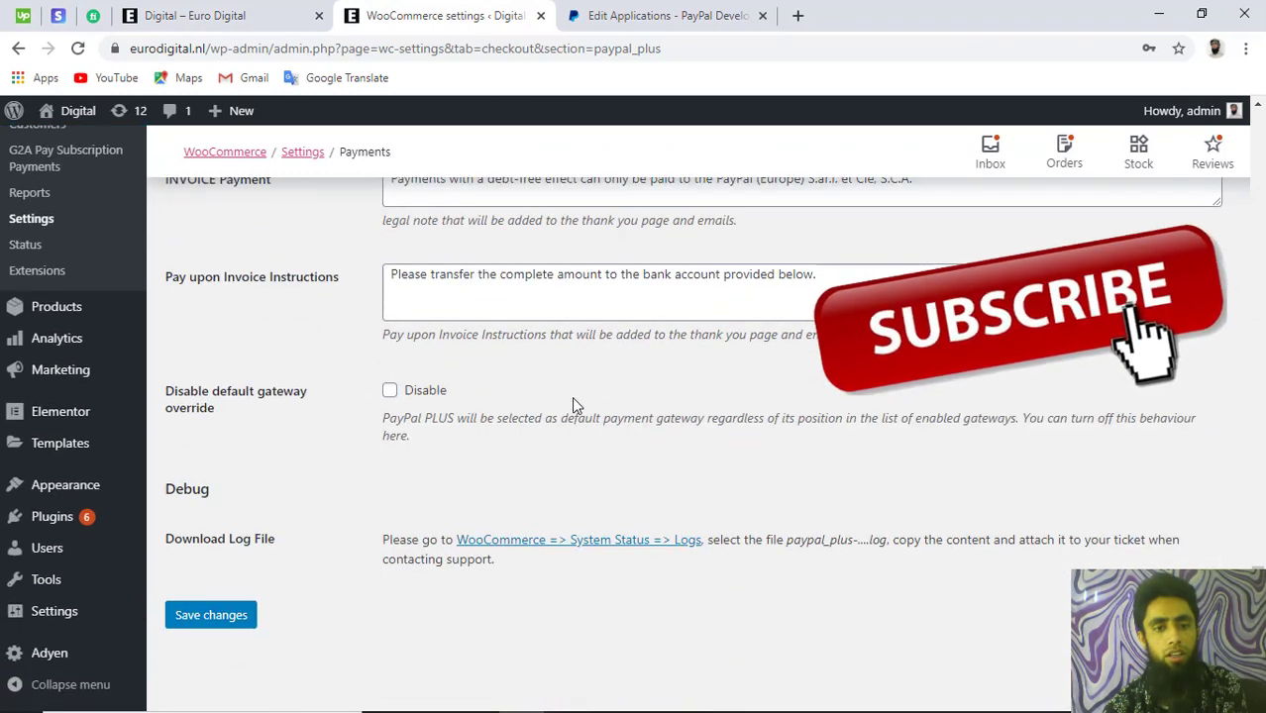
{"action": "left_click", "coordinate": [211, 615]}
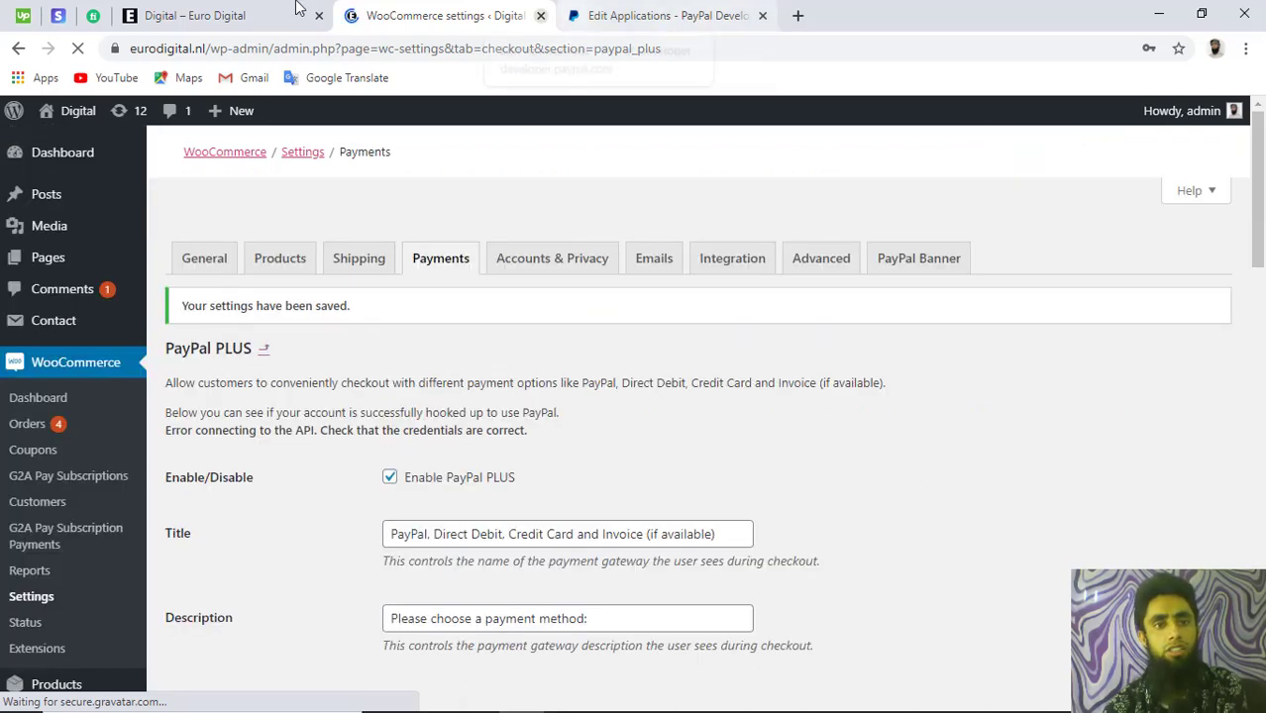
Buy the Starter package, add it to the cart at €99.00, and proceed to checkout.
{"action": "left_click", "coordinate": [248, 15]}
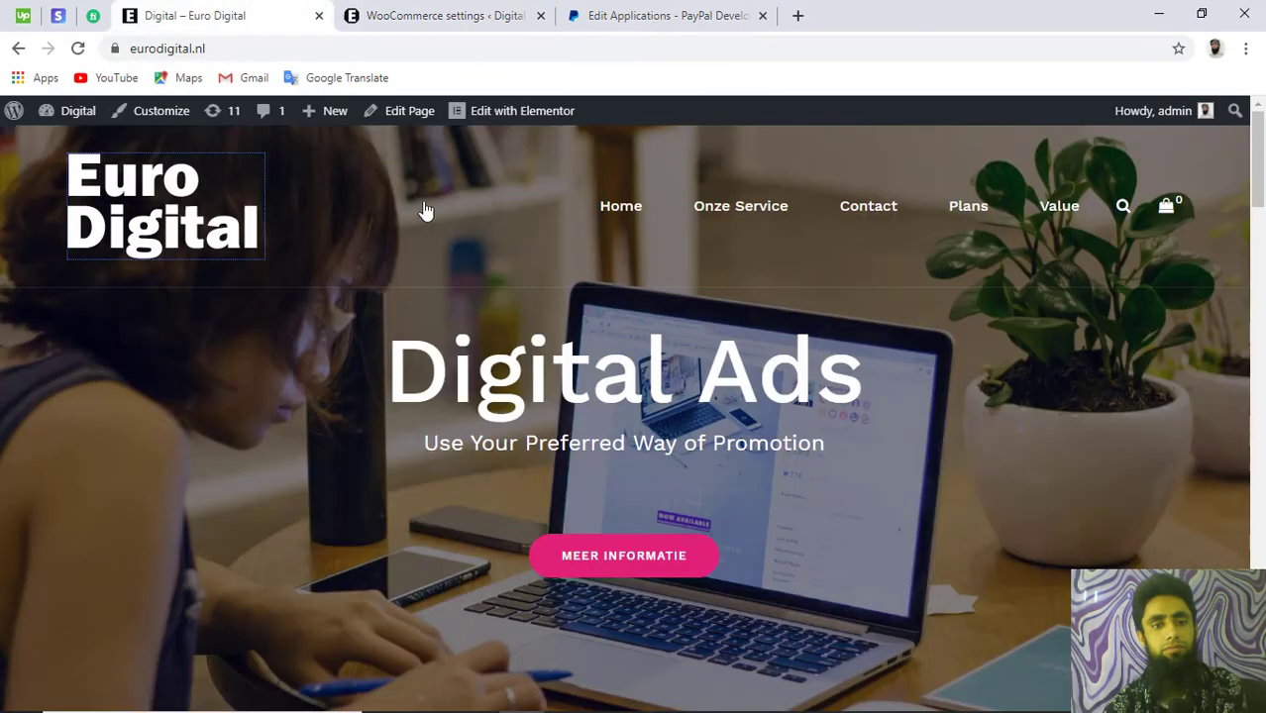
{"action": "scroll", "coordinate": [692, 371], "scroll_direction": "down", "scroll_amount": 15}
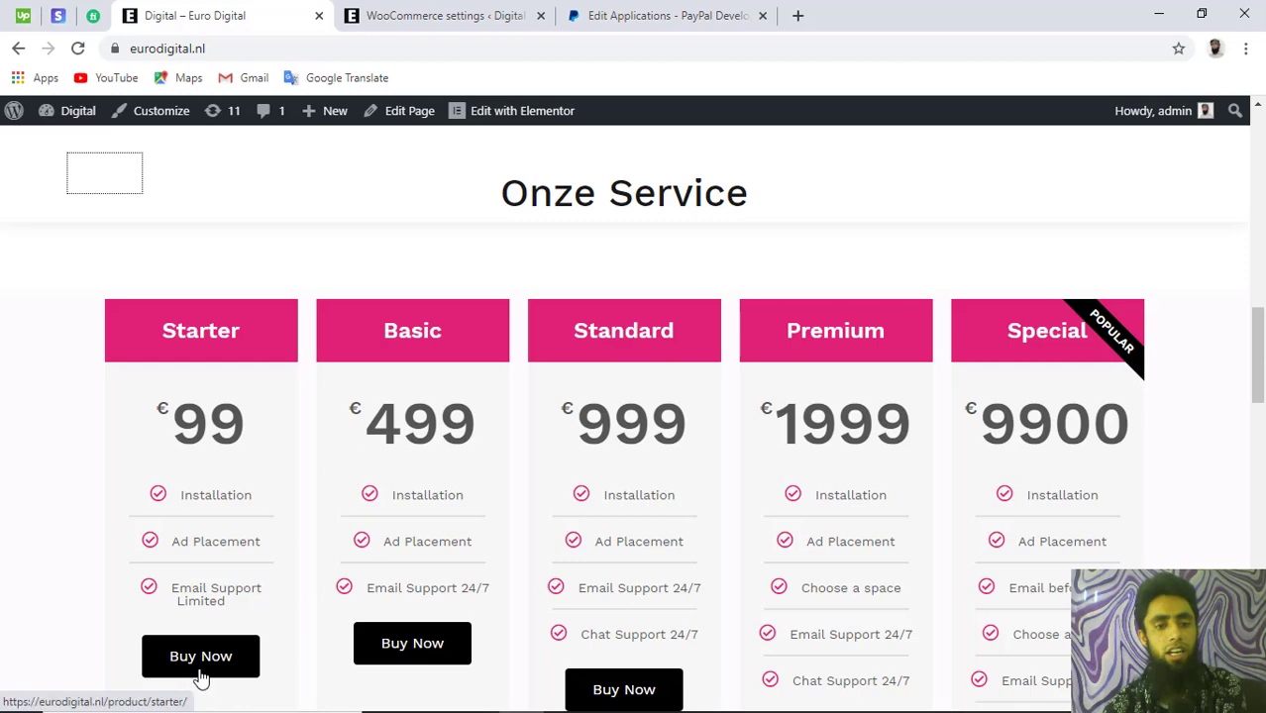
{"action": "left_click", "coordinate": [201, 675]}
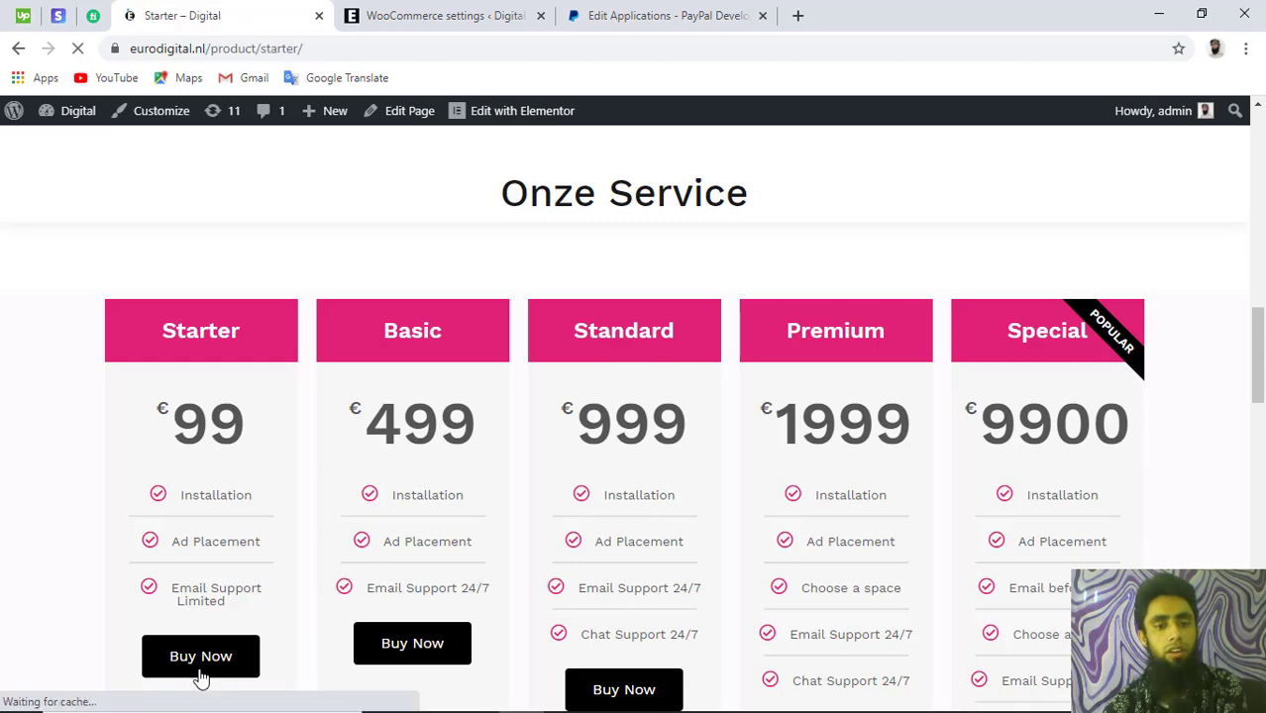
{"action": "scroll", "coordinate": [674, 597], "scroll_direction": "down", "scroll_amount": 3}
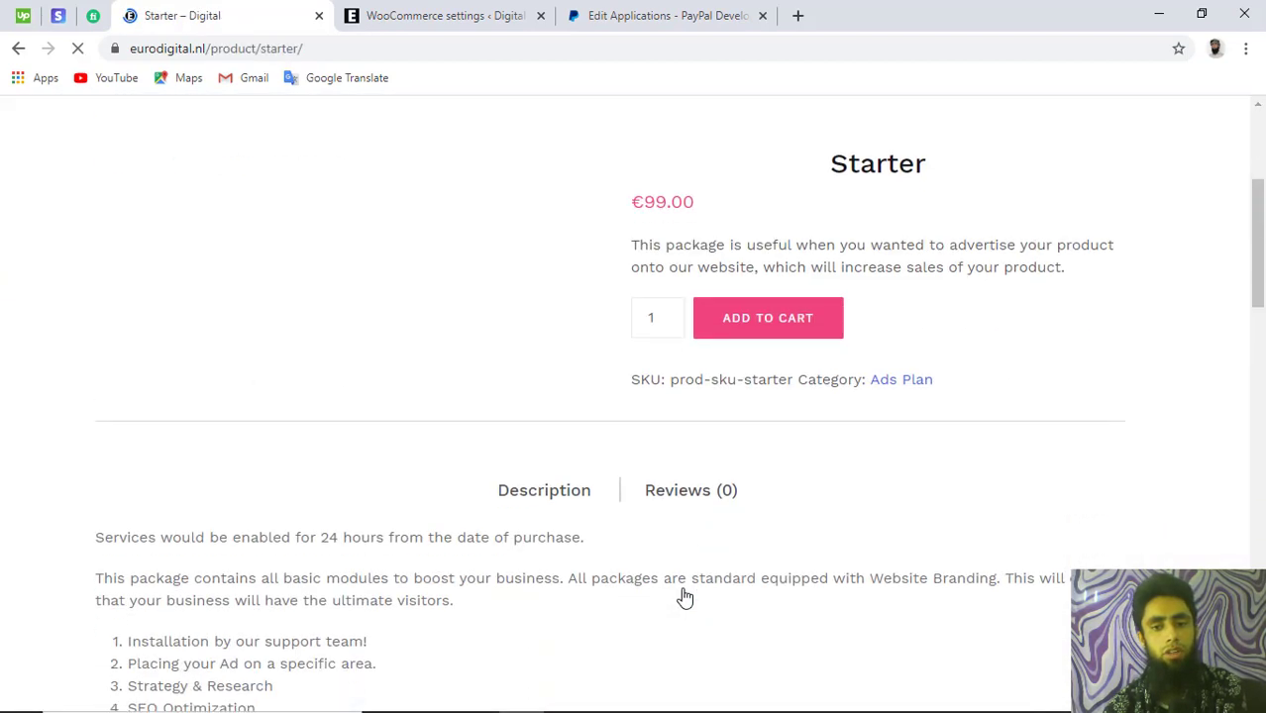
{"action": "left_click", "coordinate": [785, 315]}
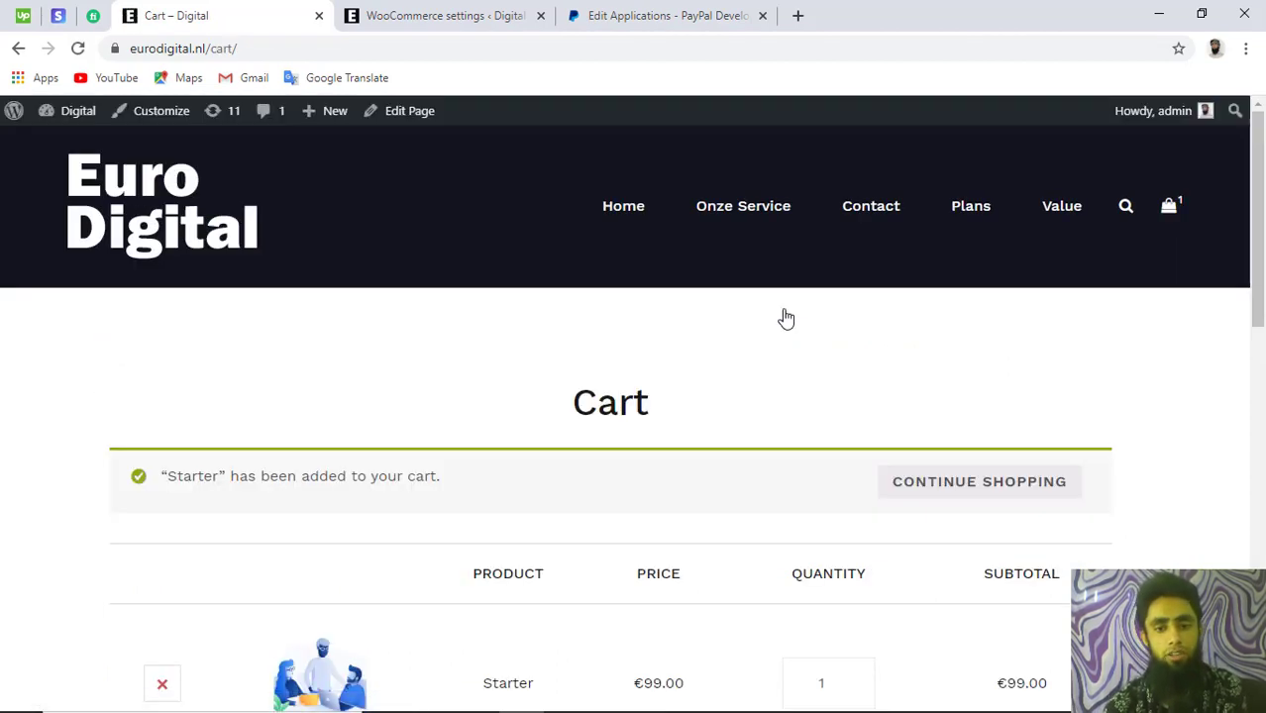
{"action": "scroll", "coordinate": [785, 318], "scroll_direction": "down", "scroll_amount": 5}
{"action": "scroll", "coordinate": [785, 318], "scroll_direction": "up", "scroll_amount": 2}
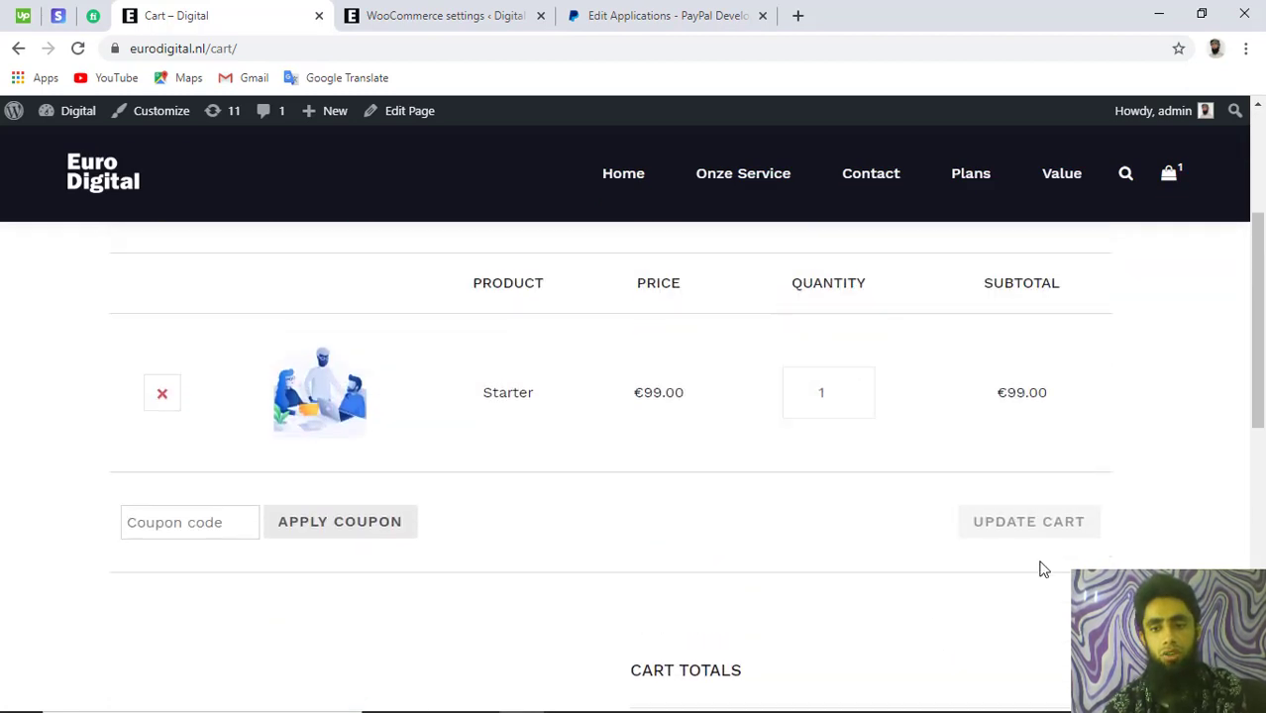
{"action": "scroll", "coordinate": [1045, 567], "scroll_direction": "down", "scroll_amount": 3}
{"action": "left_click", "coordinate": [953, 652]}
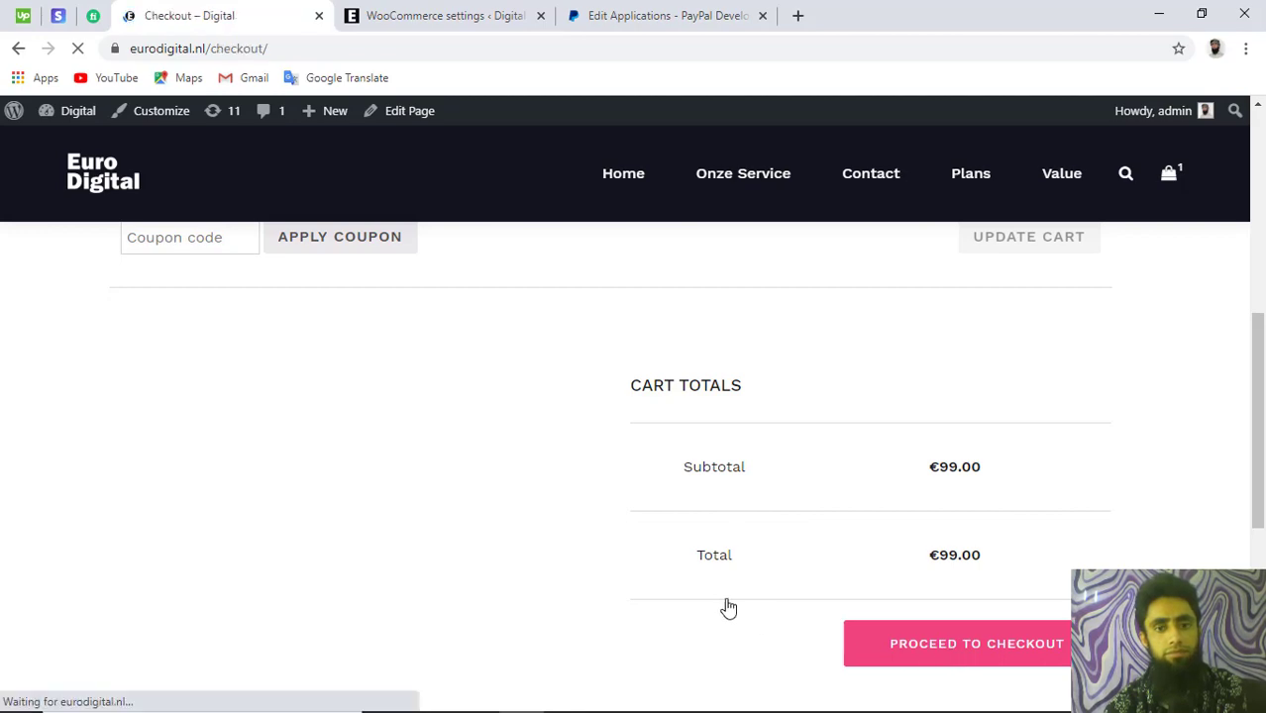
With PayPal as payment method, accept the terms and conditions and place the €99.00 order.
{"action": "scroll", "coordinate": [728, 607], "scroll_direction": "down", "scroll_amount": 5}
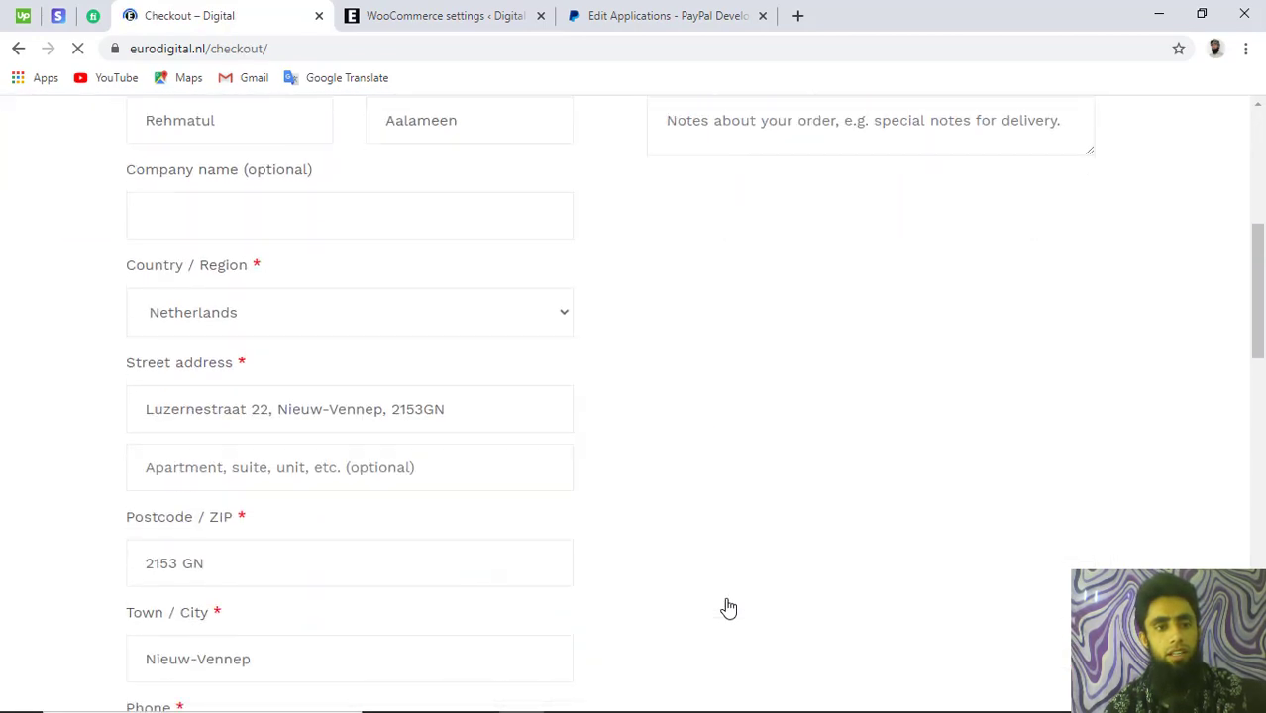
{"action": "scroll", "coordinate": [451, 503], "scroll_direction": "down", "scroll_amount": 7}
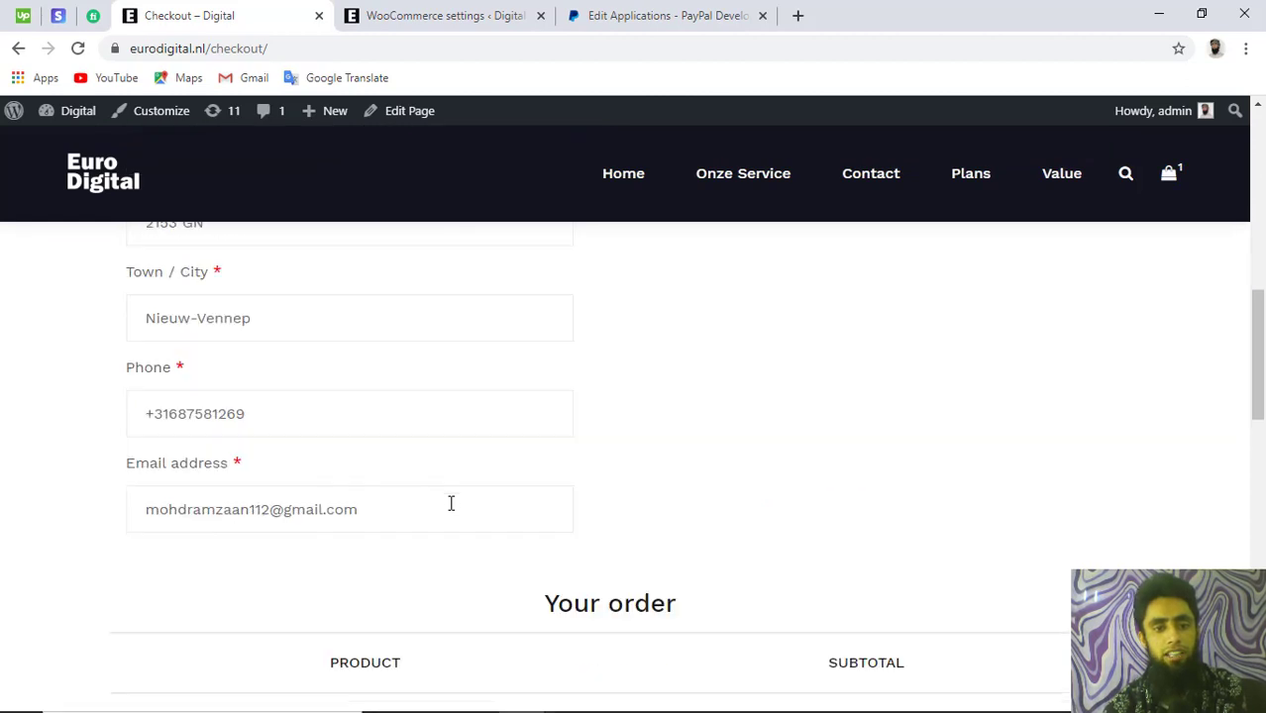
{"action": "scroll", "coordinate": [451, 503], "scroll_direction": "down", "scroll_amount": 3}
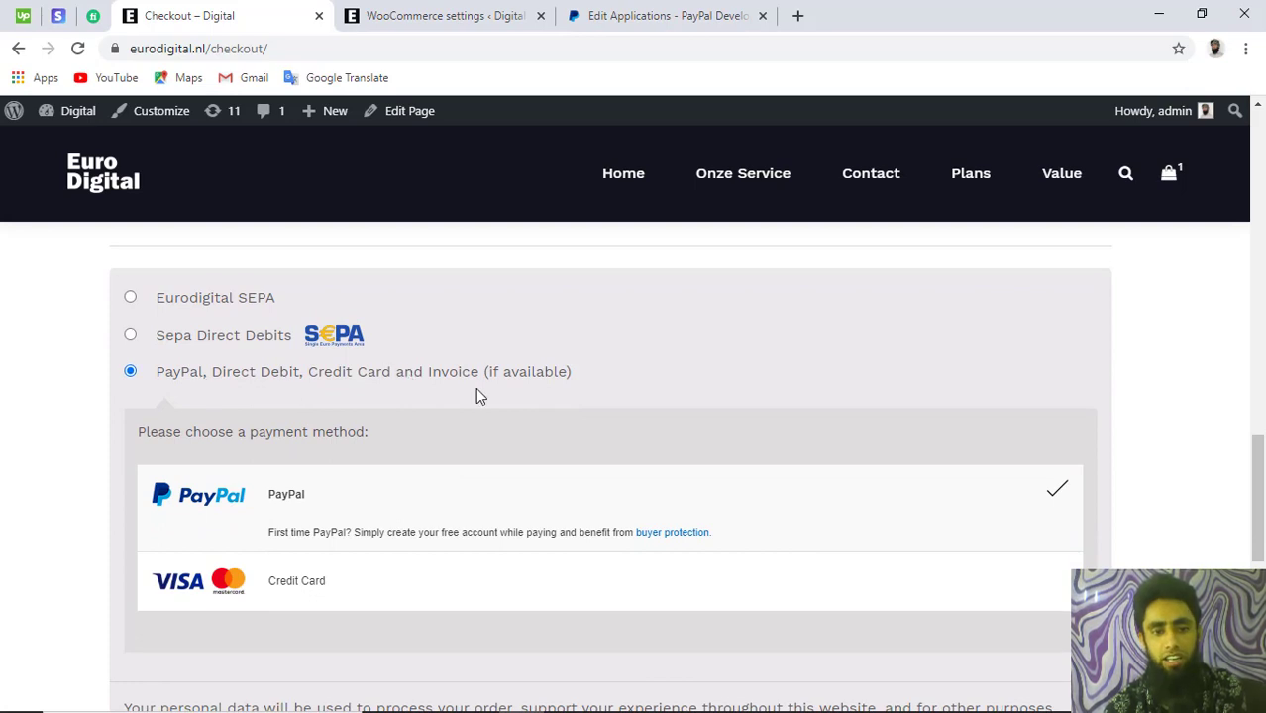
{"action": "scroll", "coordinate": [342, 553], "scroll_direction": "down", "scroll_amount": 1}
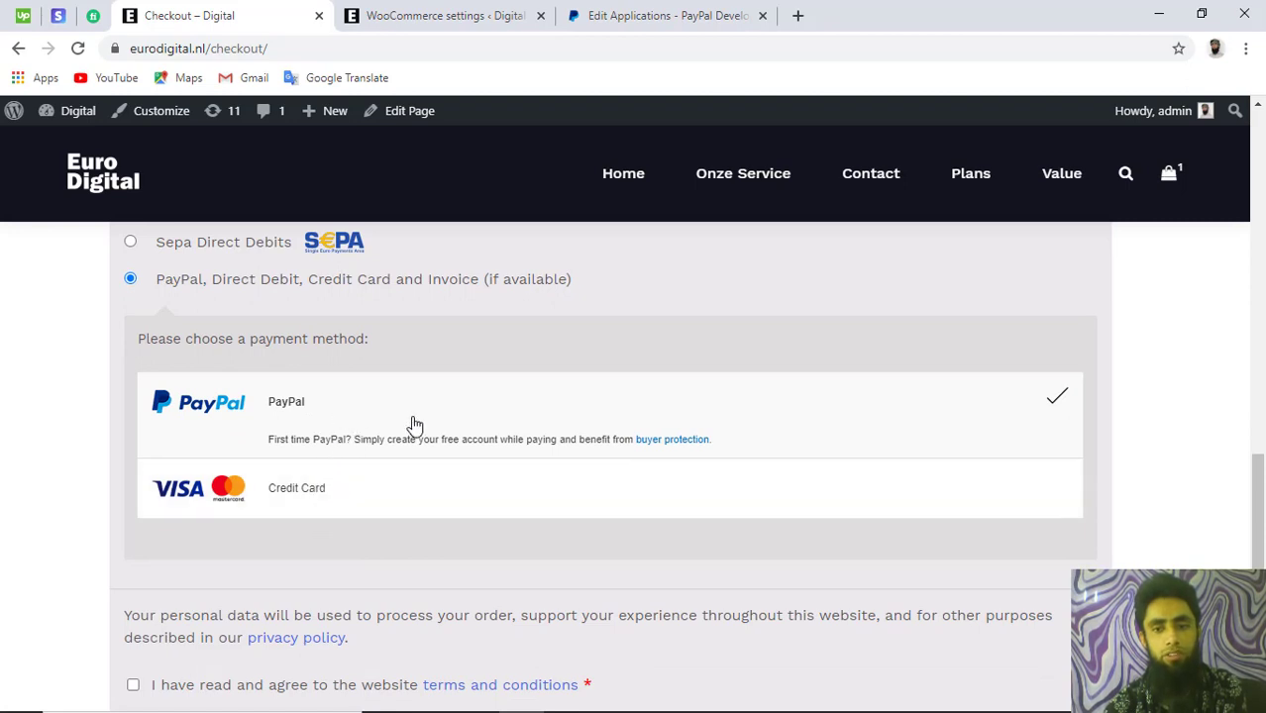
{"action": "scroll", "coordinate": [322, 549], "scroll_direction": "down", "scroll_amount": 2}
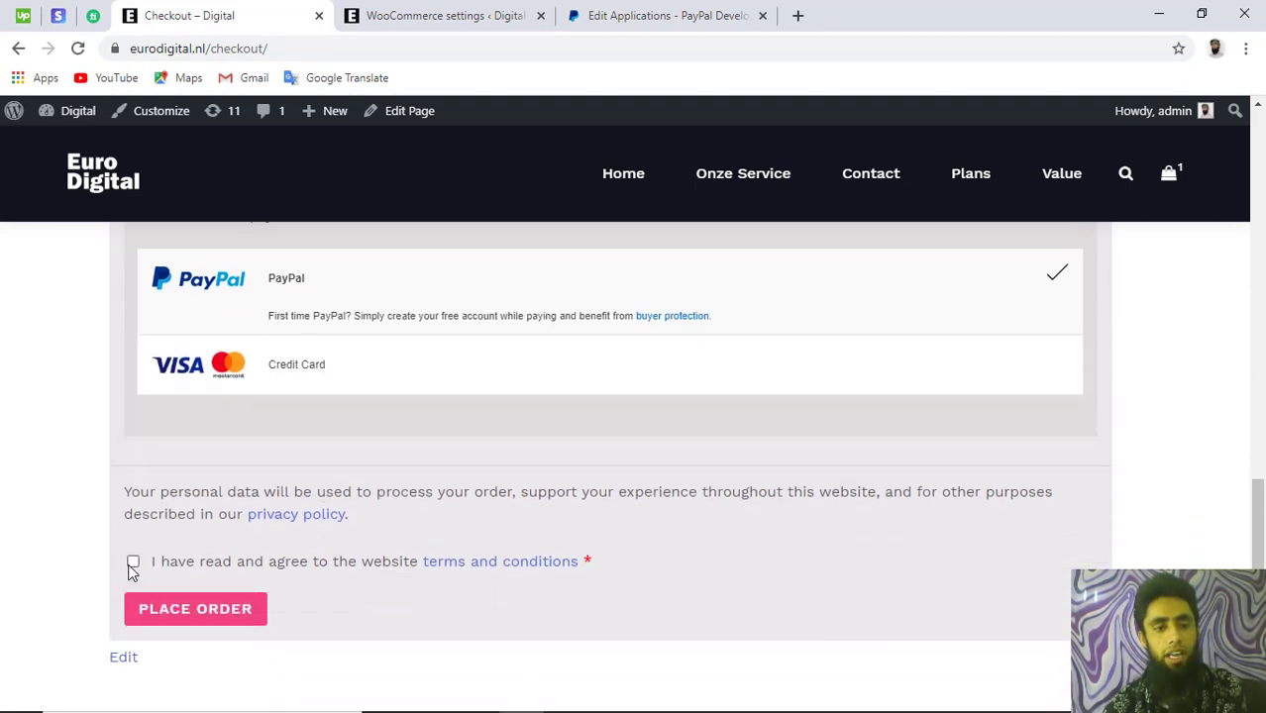
{"action": "left_click", "coordinate": [133, 561]}
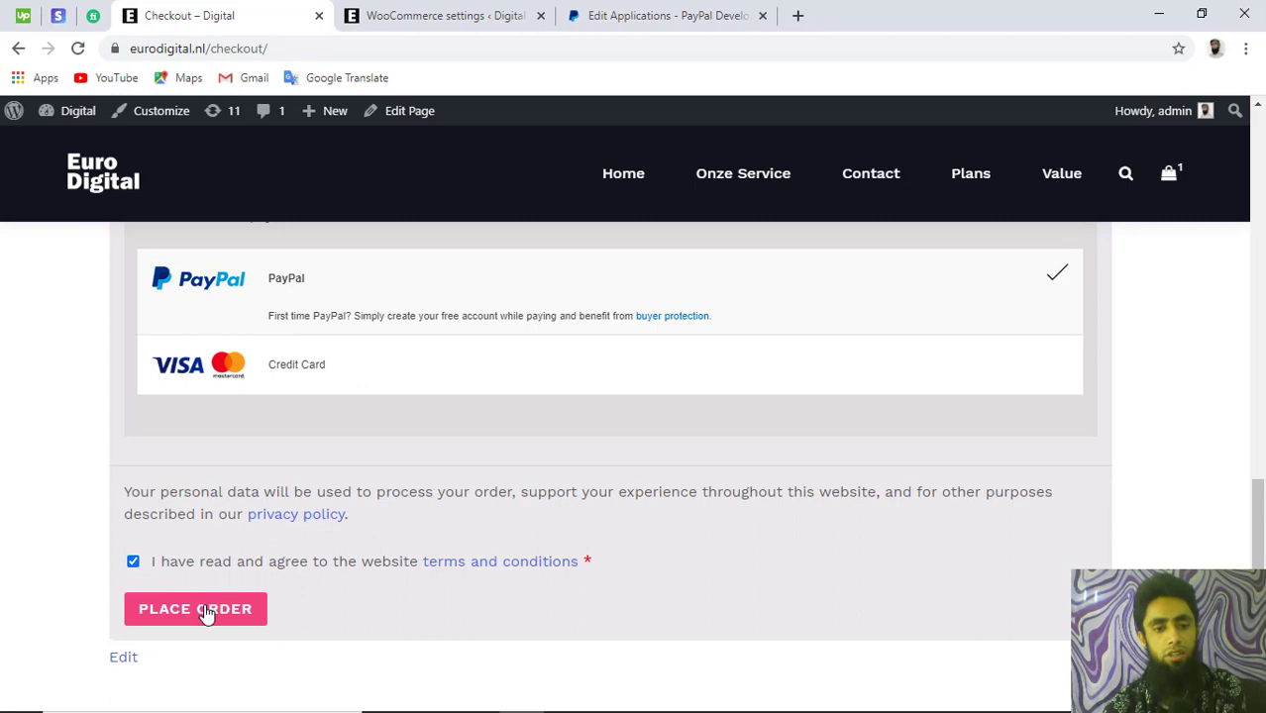
{"action": "left_click", "coordinate": [205, 610]}
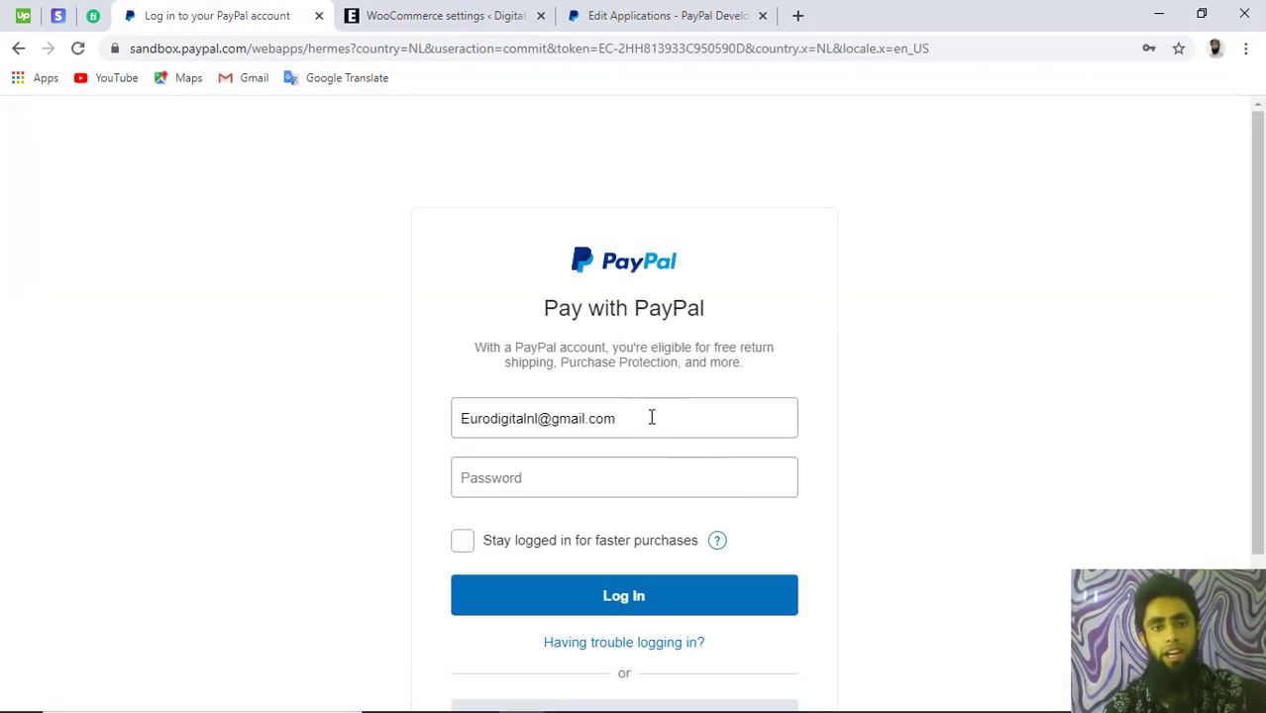
Switch back to PayPal Developer and scroll up to app2's Sandbox API Credentials.
{"action": "left_click", "coordinate": [621, 18]}
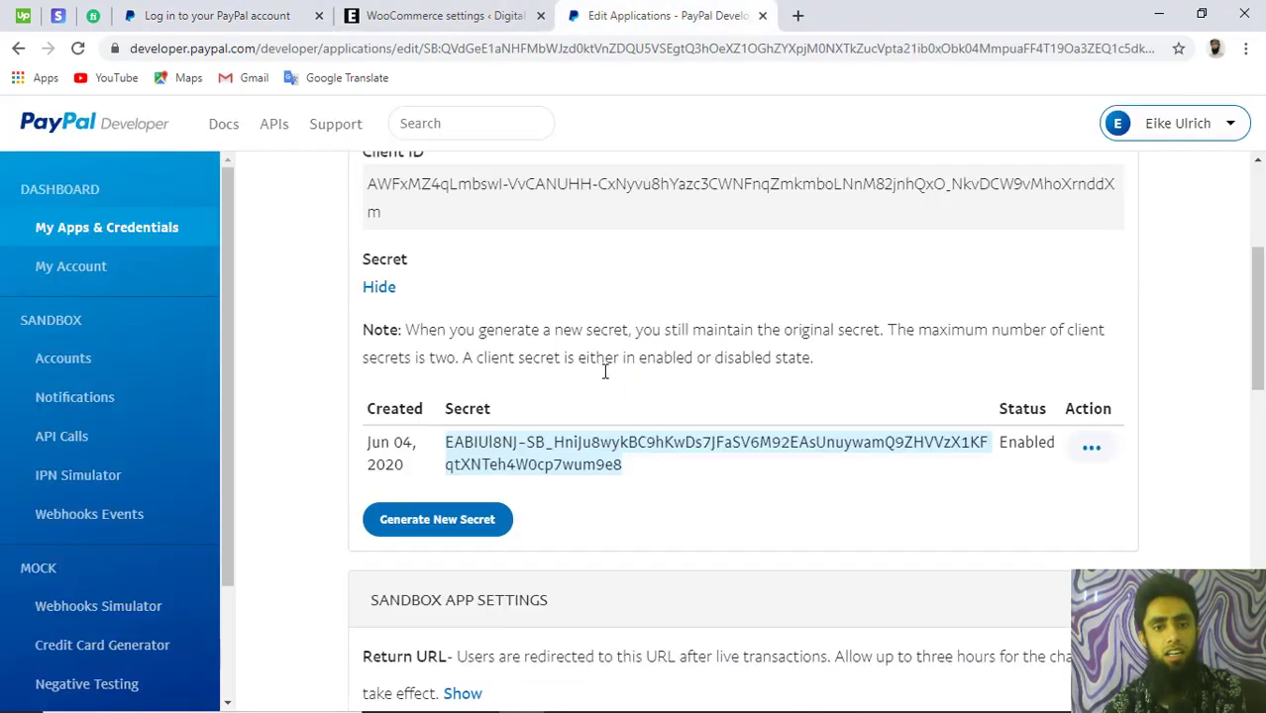
{"action": "scroll", "coordinate": [605, 371], "scroll_direction": "up", "scroll_amount": 4}
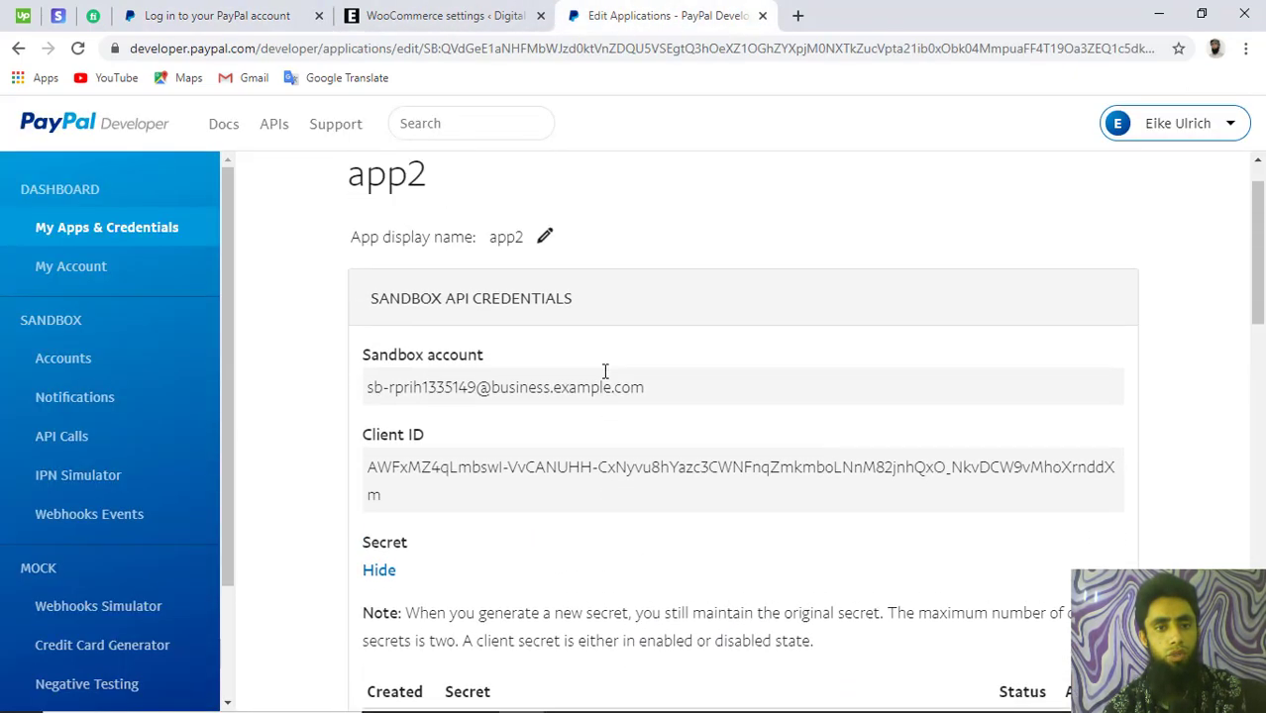
Copy the default personal NL sandbox account's email from View/Edit Account, then return to the PayPal login page.
{"action": "left_click", "coordinate": [64, 360]}
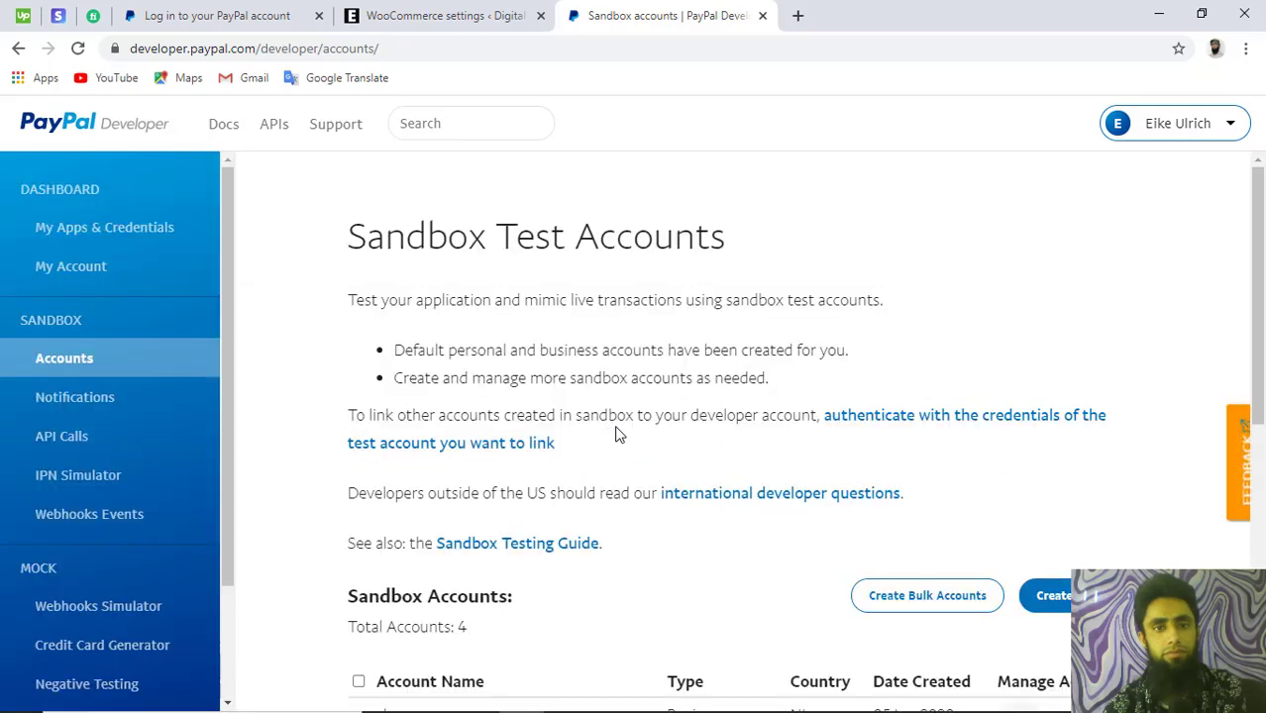
{"action": "scroll", "coordinate": [616, 434], "scroll_direction": "down", "scroll_amount": 5}
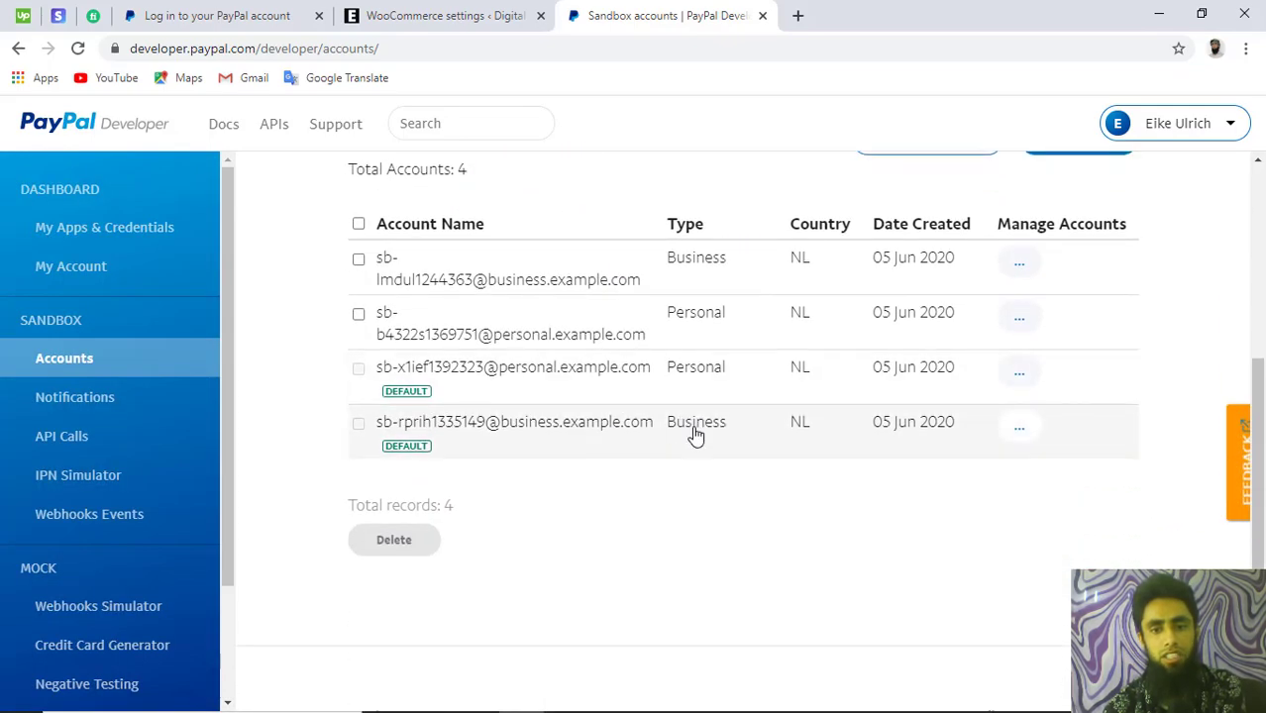
{"action": "left_click", "coordinate": [1021, 380]}
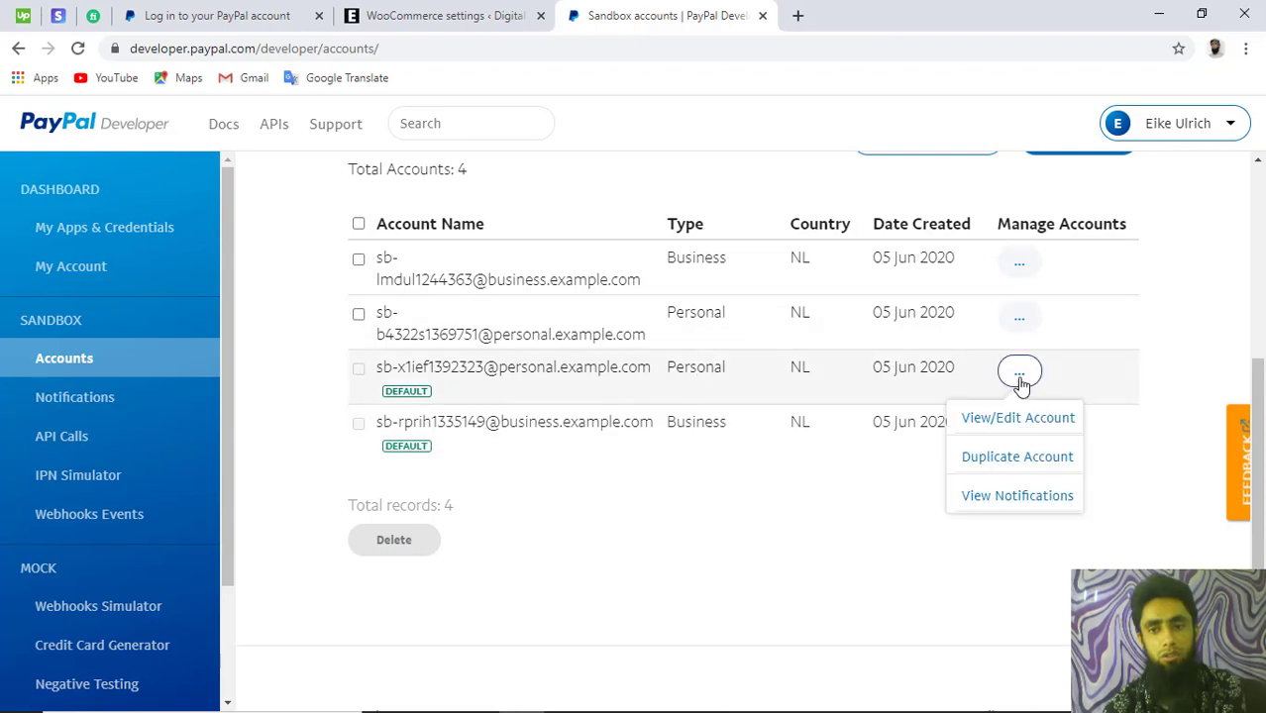
{"action": "left_click", "coordinate": [1008, 419]}
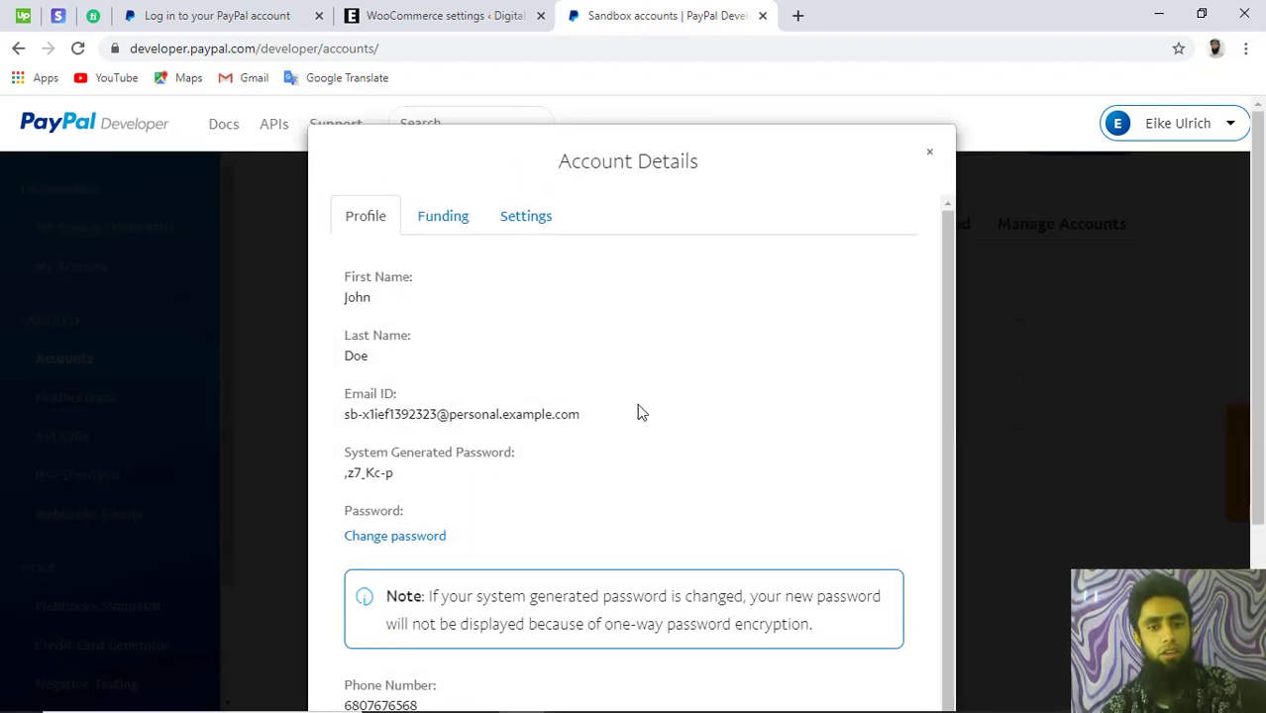
{"action": "left_click_drag", "start_coordinate": [589, 419], "coordinate": [344, 424]}
{"action": "key", "text": "ctrl+c"}
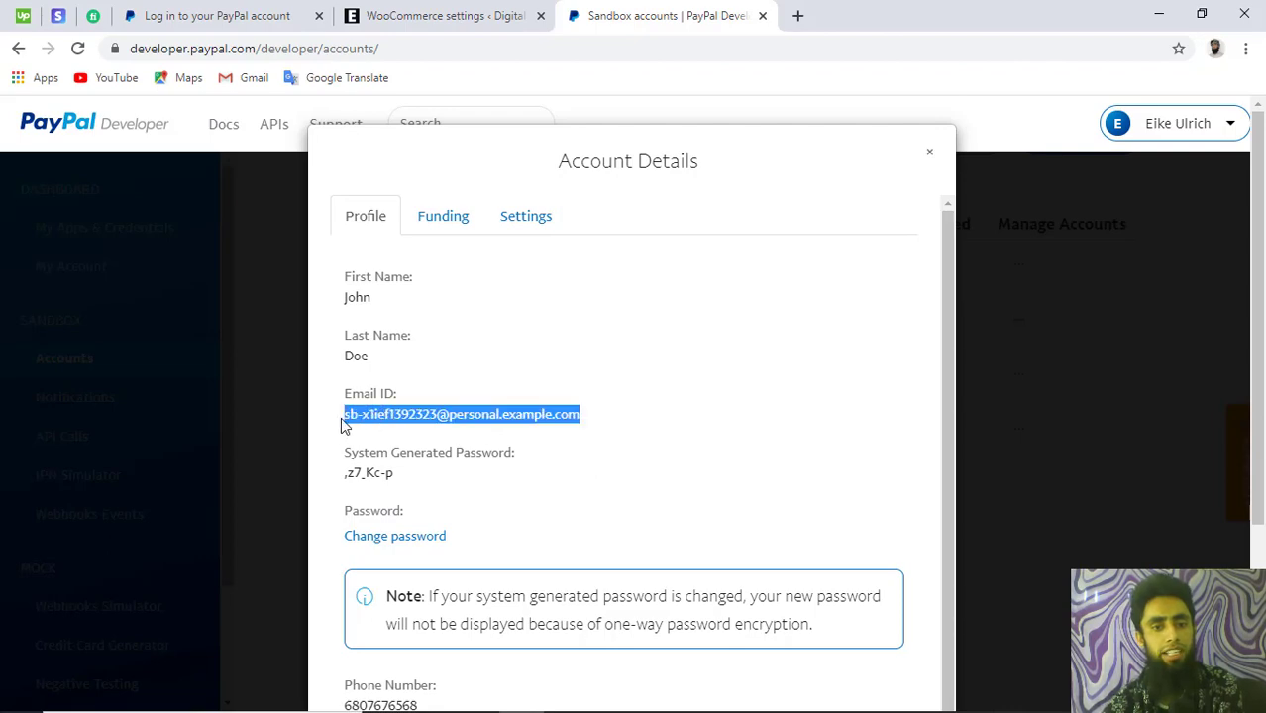
{"action": "left_click", "coordinate": [405, 14]}
{"action": "left_click", "coordinate": [187, 10]}
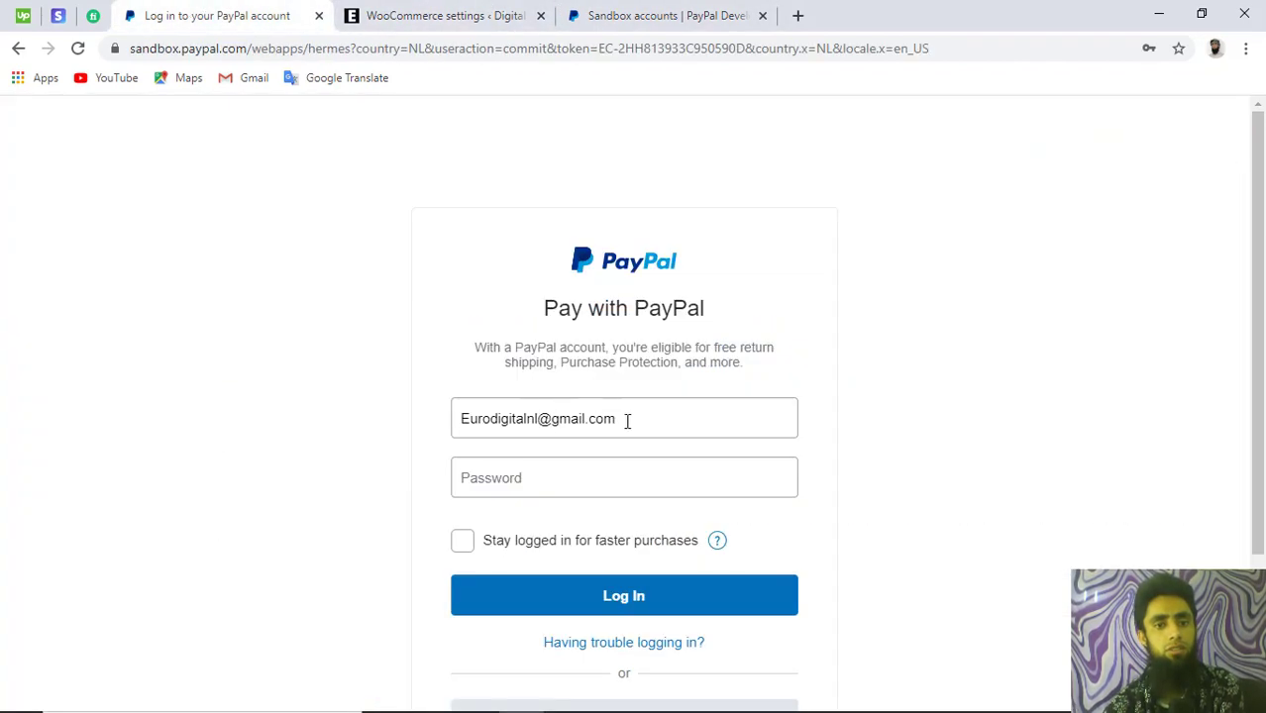
Log in as the personal sandbox buyer with the copied email and system generated password.
{"action": "left_click_drag", "start_coordinate": [627, 420], "coordinate": [375, 427]}
{"action": "key", "text": "ctrl+v"}
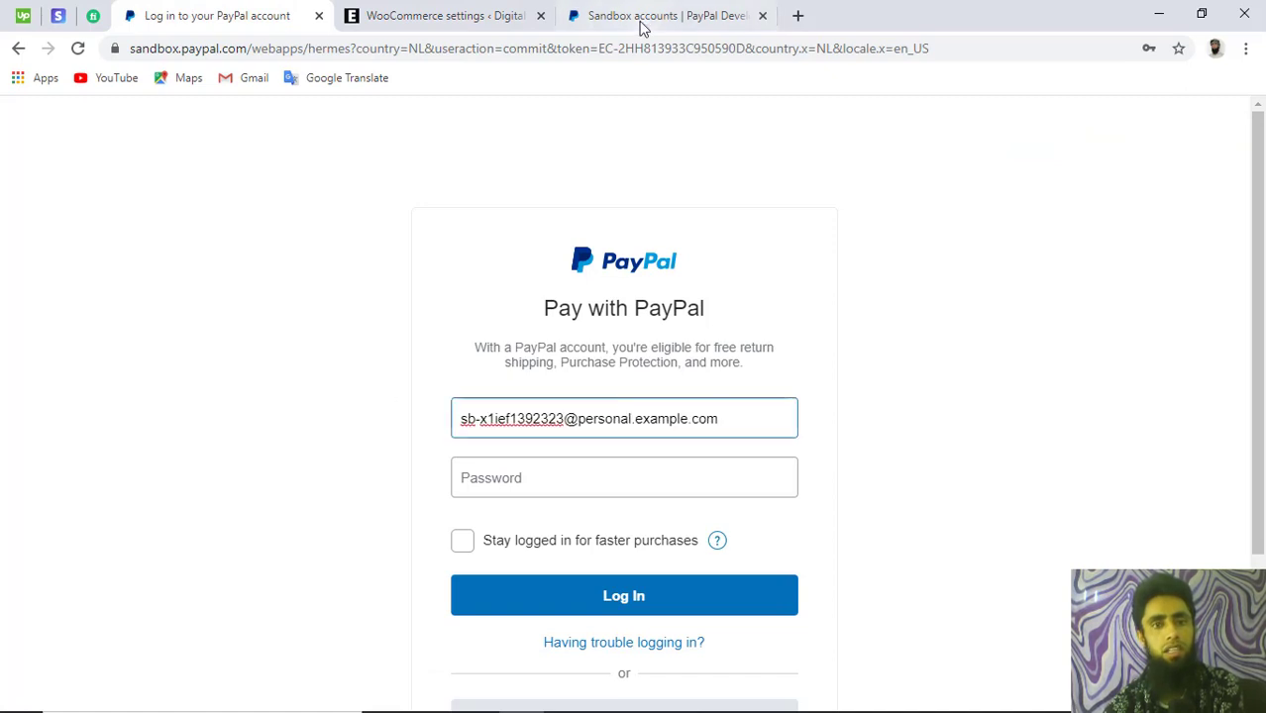
{"action": "left_click", "coordinate": [640, 17]}
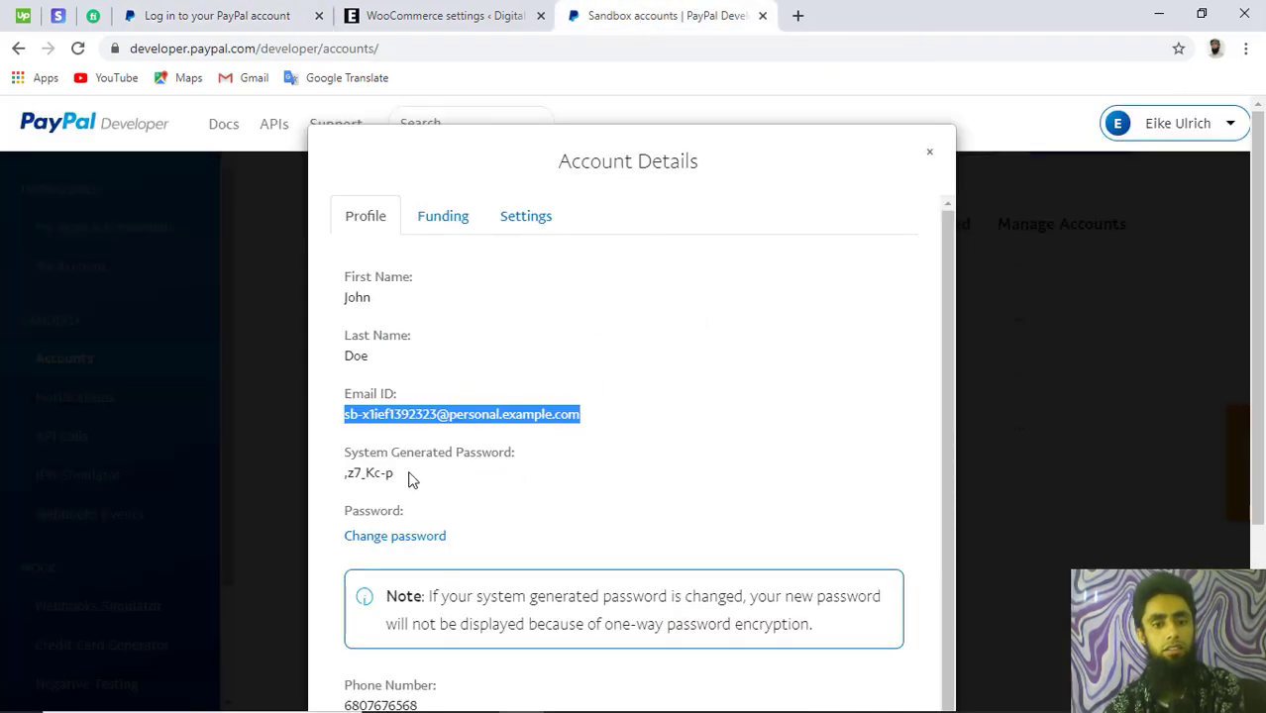
{"action": "left_click_drag", "start_coordinate": [413, 479], "coordinate": [337, 480]}
{"action": "left_click", "coordinate": [276, 10]}
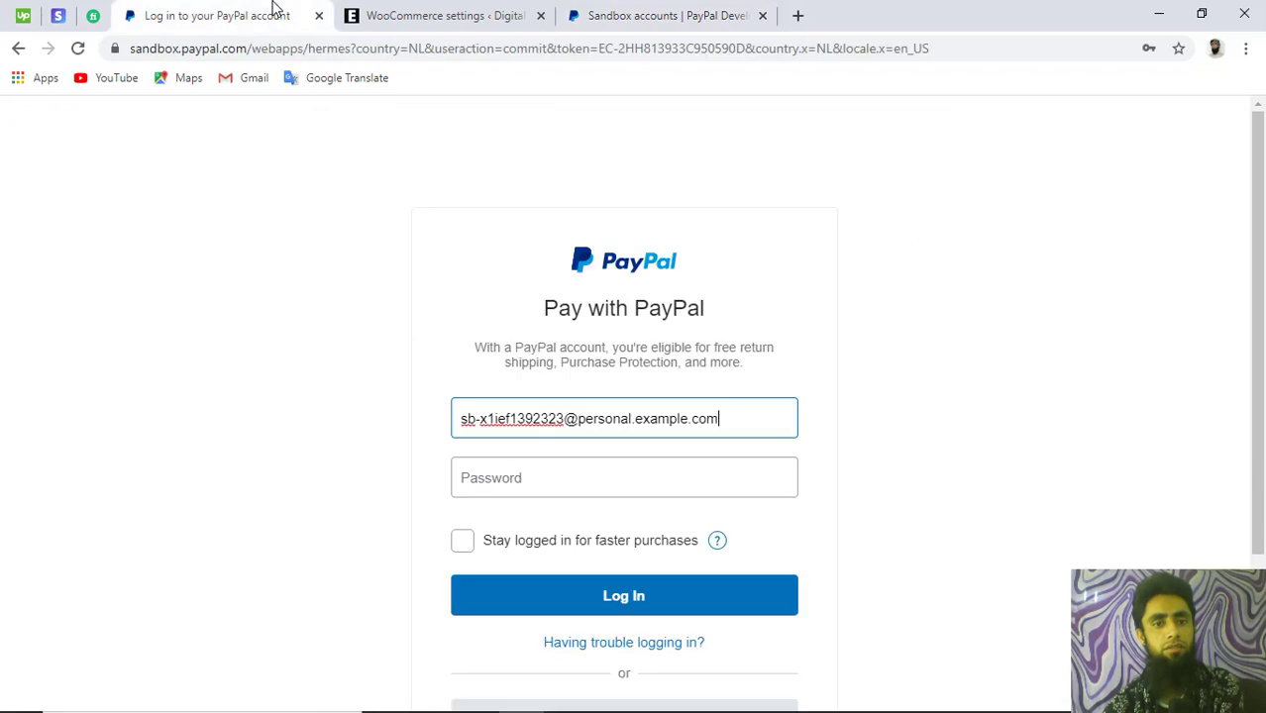
{"action": "left_click", "coordinate": [659, 485]}
{"action": "key", "text": "ctrl+v"}
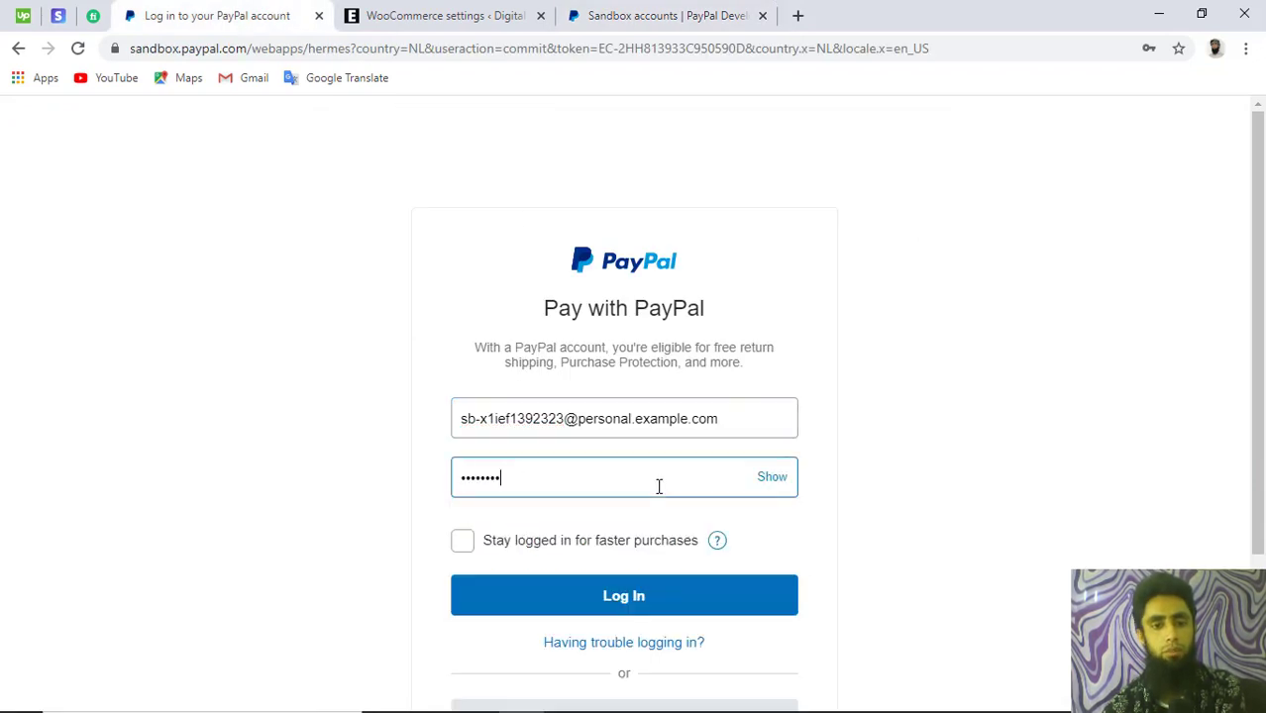
{"action": "left_click", "coordinate": [606, 598]}
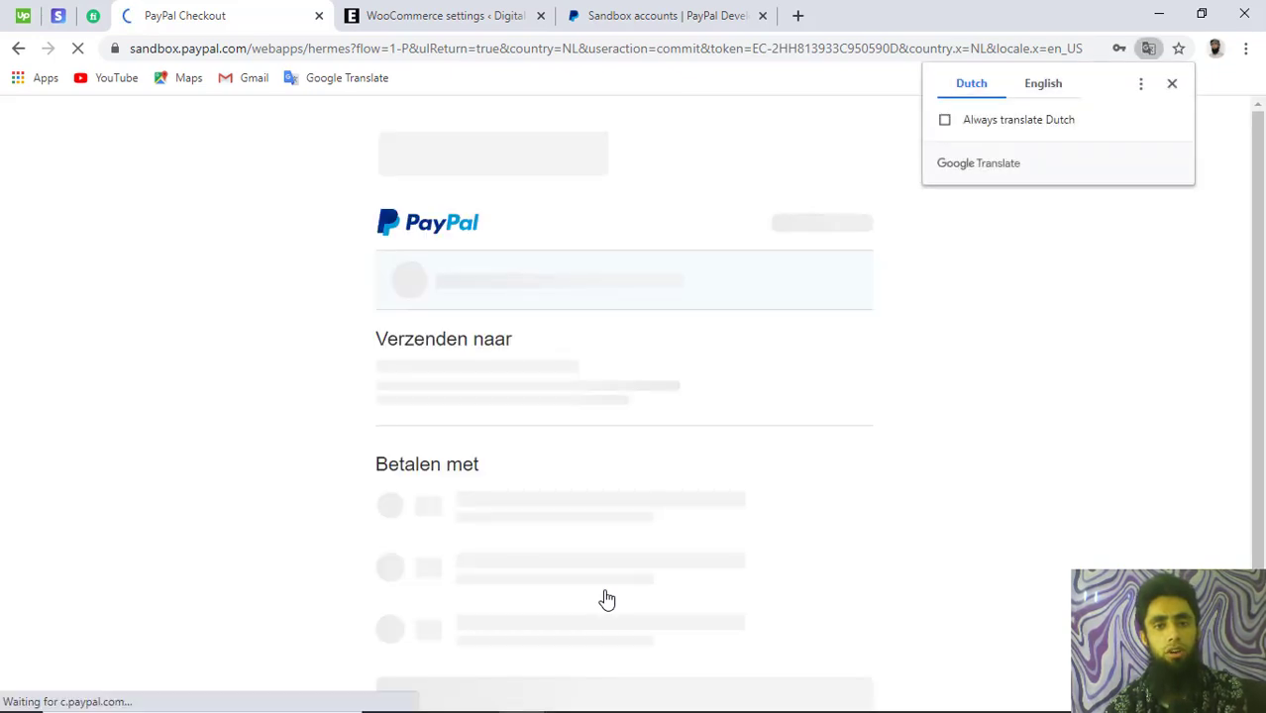
Translate the checkout into English and pay the 99.00 EUR with PayPal balance.
{"action": "left_click", "coordinate": [1049, 86]}
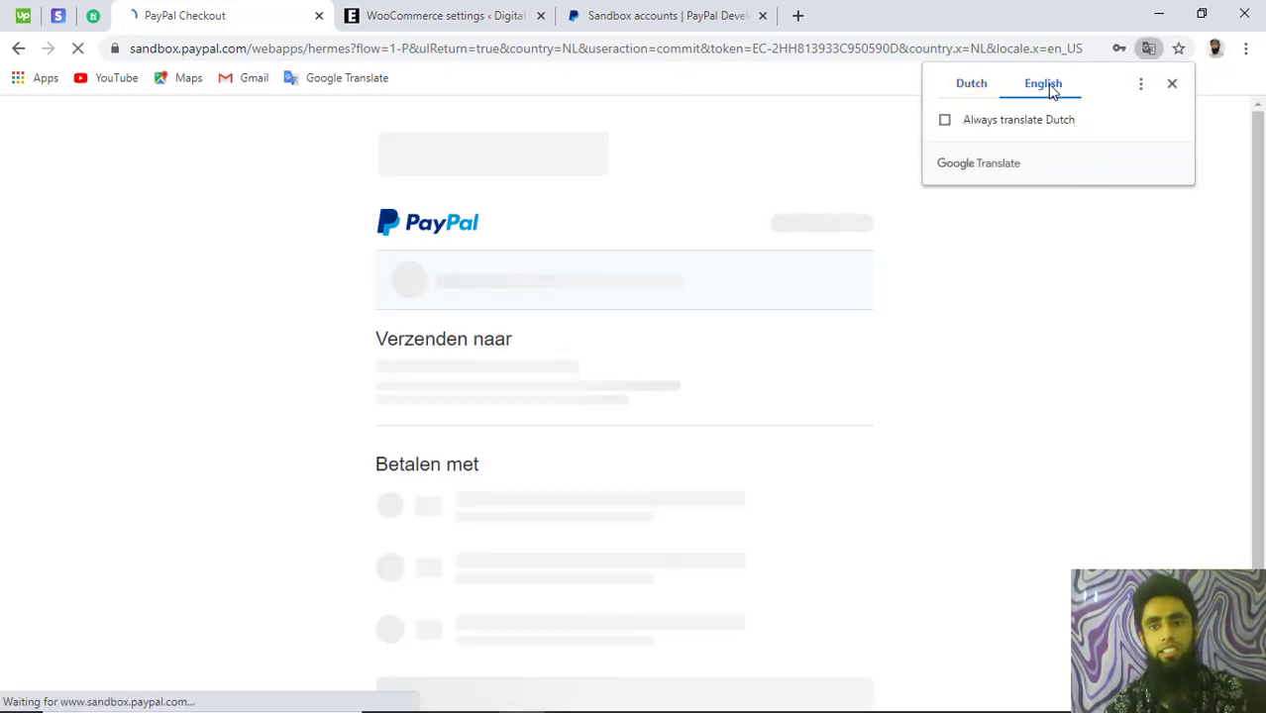
{"action": "left_click", "coordinate": [954, 313]}
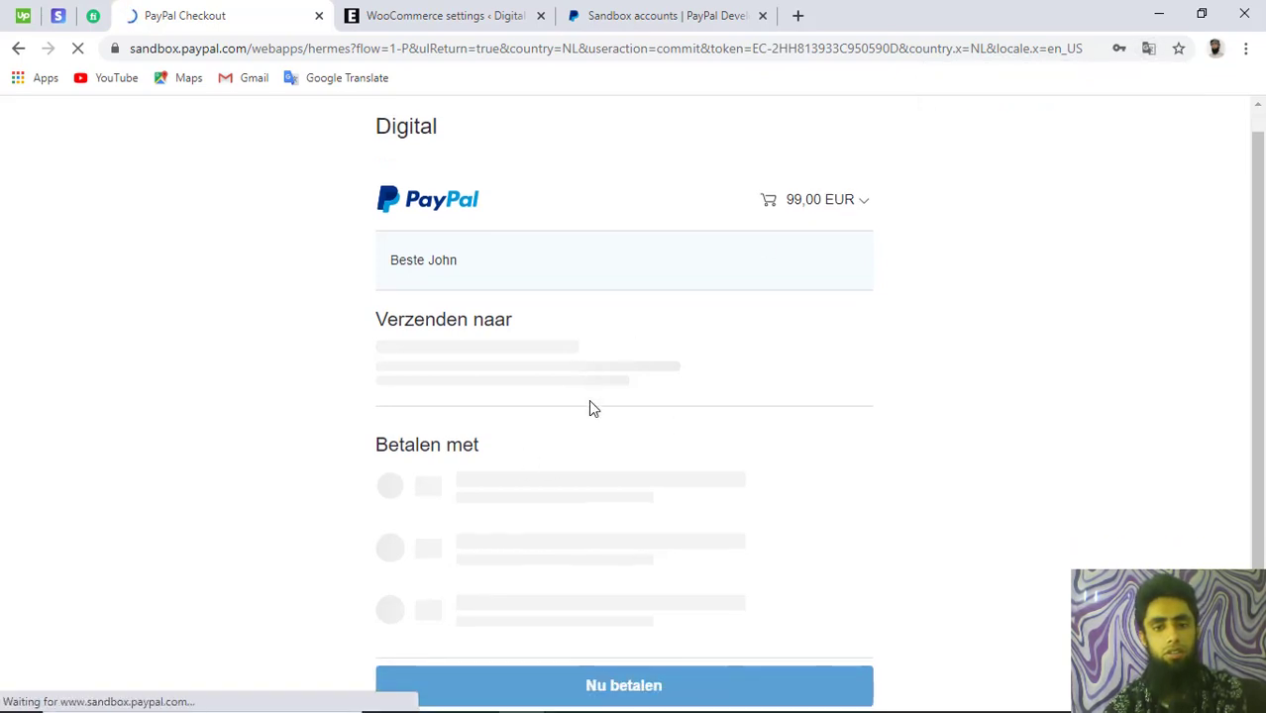
{"action": "scroll", "coordinate": [588, 399], "scroll_direction": "down", "scroll_amount": 2}
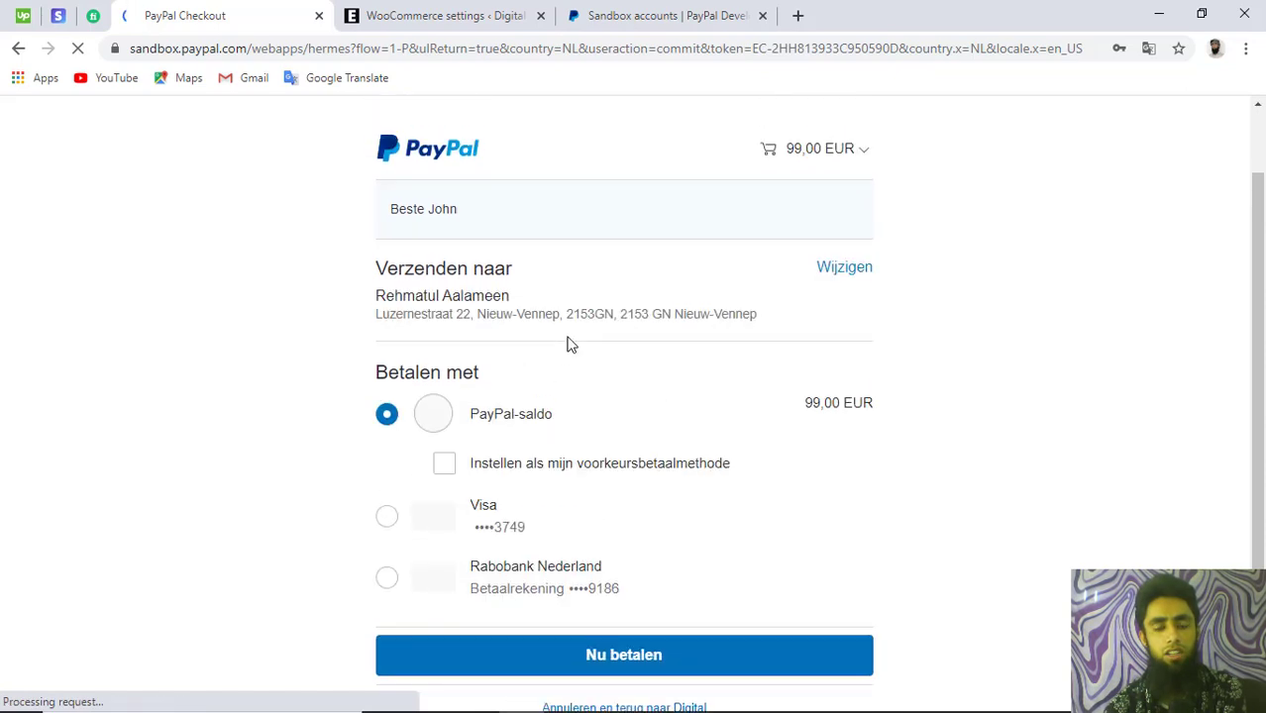
{"action": "scroll", "coordinate": [570, 336], "scroll_direction": "down", "scroll_amount": 1}
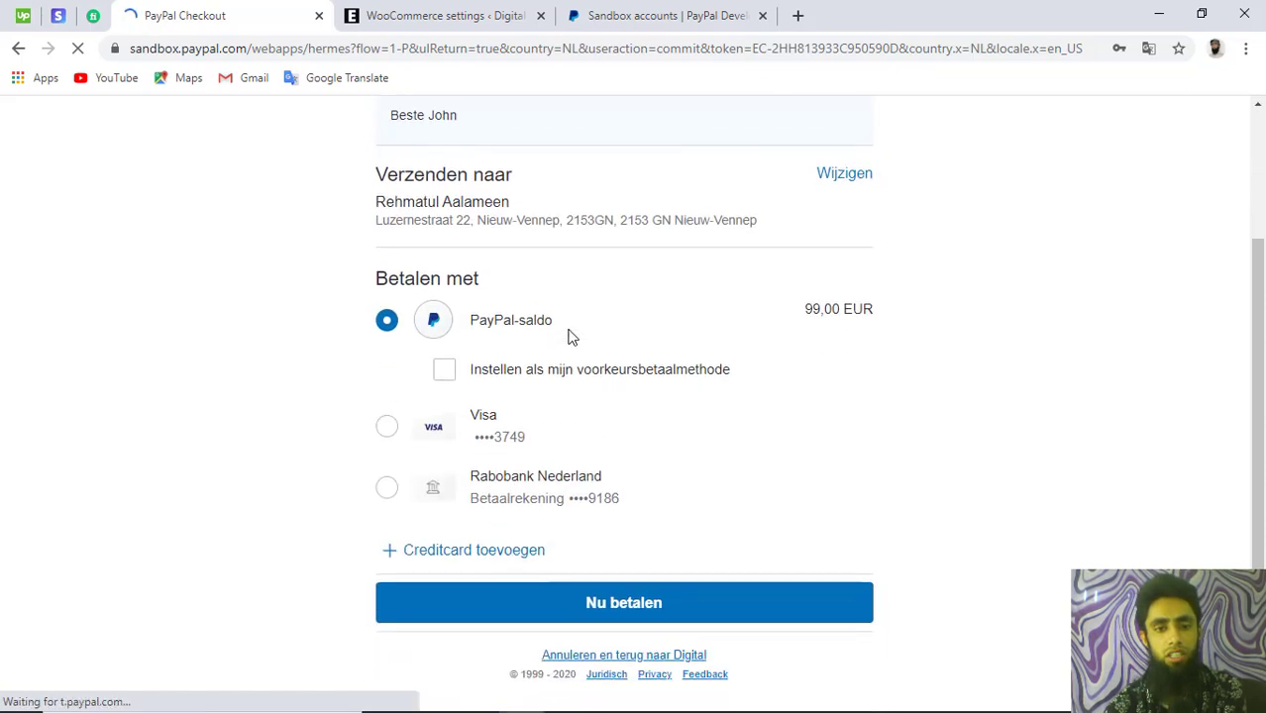
{"action": "left_click", "coordinate": [616, 612]}
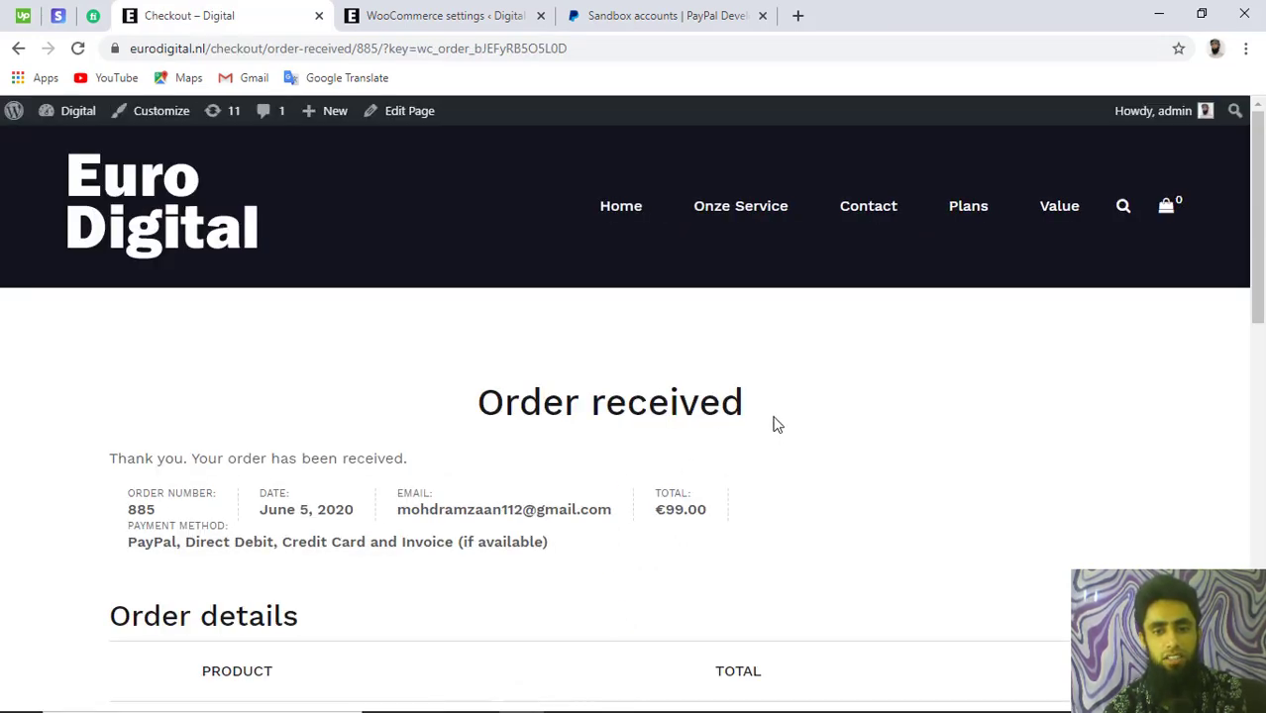
Review order 885 for €99.00 on the Order received page, then switch back to WooCommerce payment settings.
{"action": "left_click_drag", "start_coordinate": [778, 424], "coordinate": [474, 411]}
{"action": "left_click", "coordinate": [491, 412]}
{"action": "scroll", "coordinate": [490, 412], "scroll_direction": "down", "scroll_amount": 2}
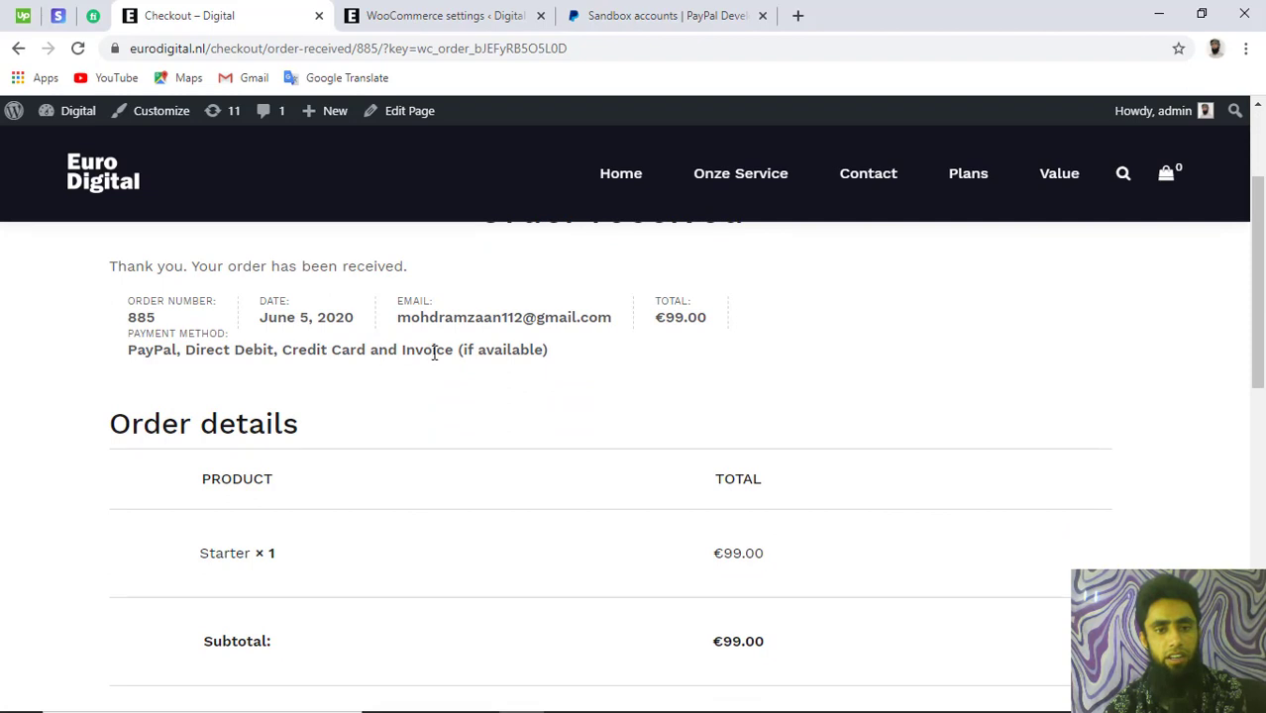
{"action": "scroll", "coordinate": [480, 448], "scroll_direction": "down", "scroll_amount": 4}
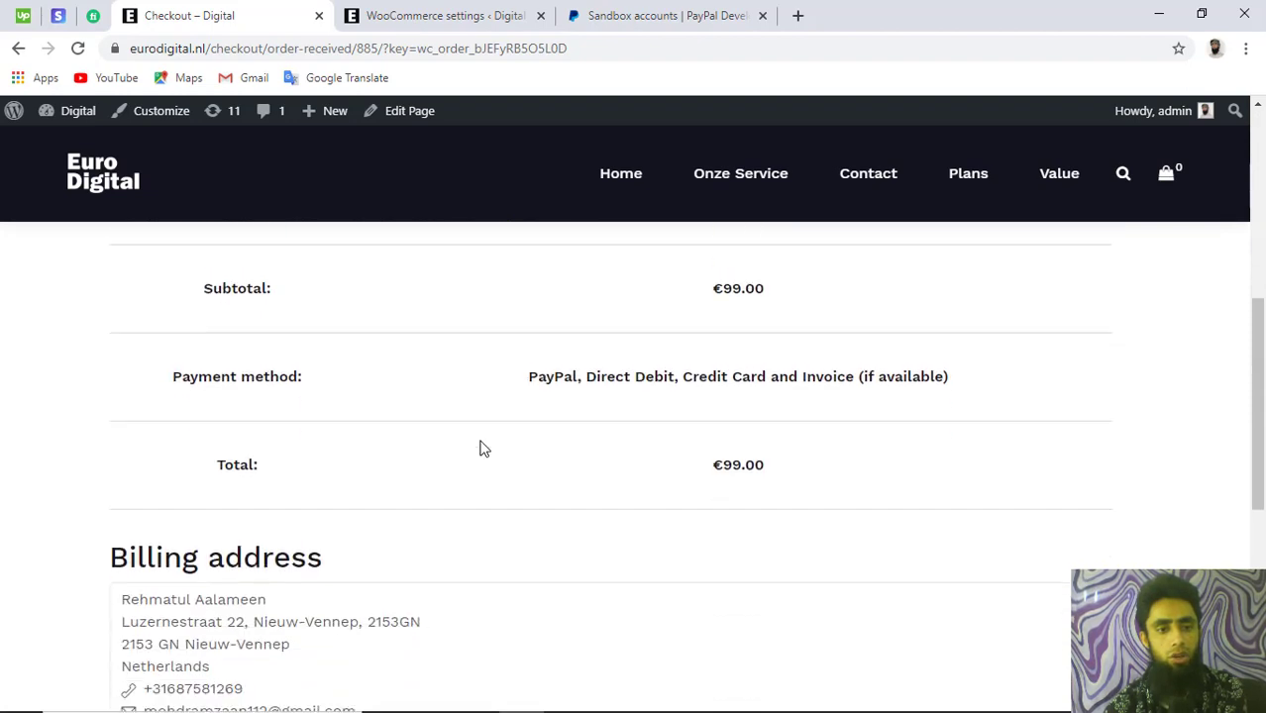
{"action": "scroll", "coordinate": [479, 447], "scroll_direction": "up", "scroll_amount": 4}
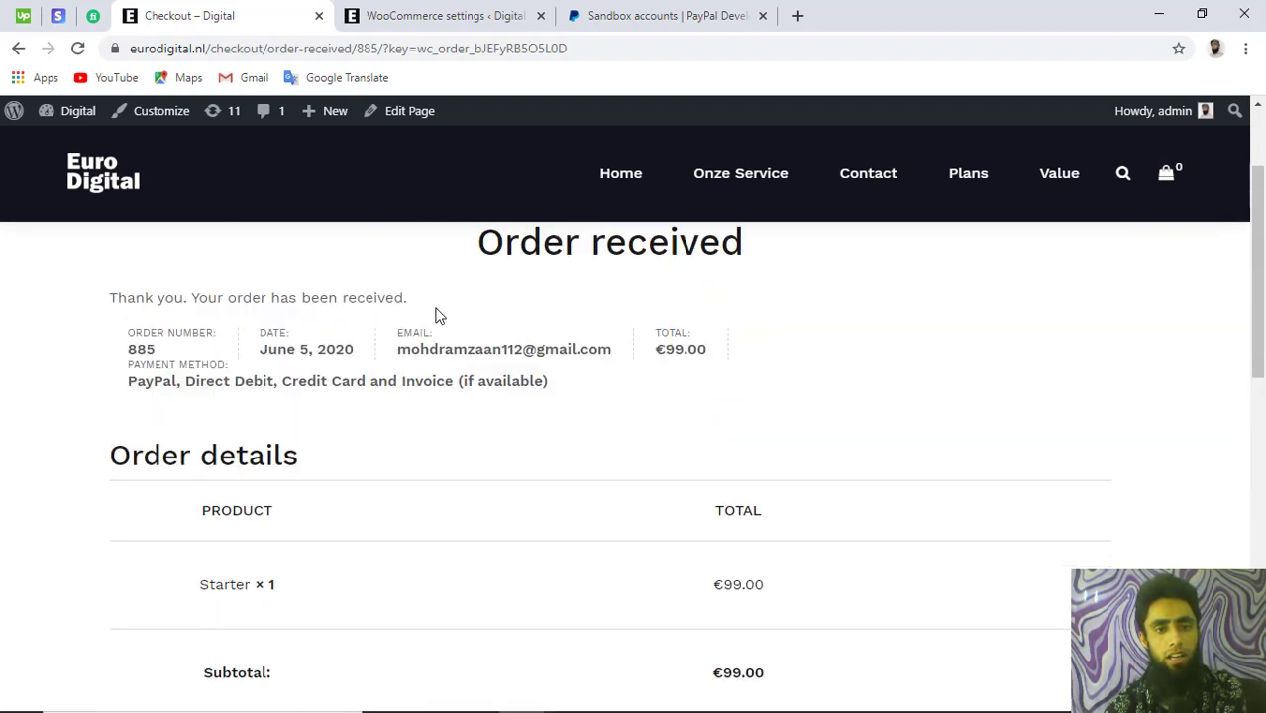
{"action": "scroll", "coordinate": [391, 580], "scroll_direction": "down", "scroll_amount": 3}
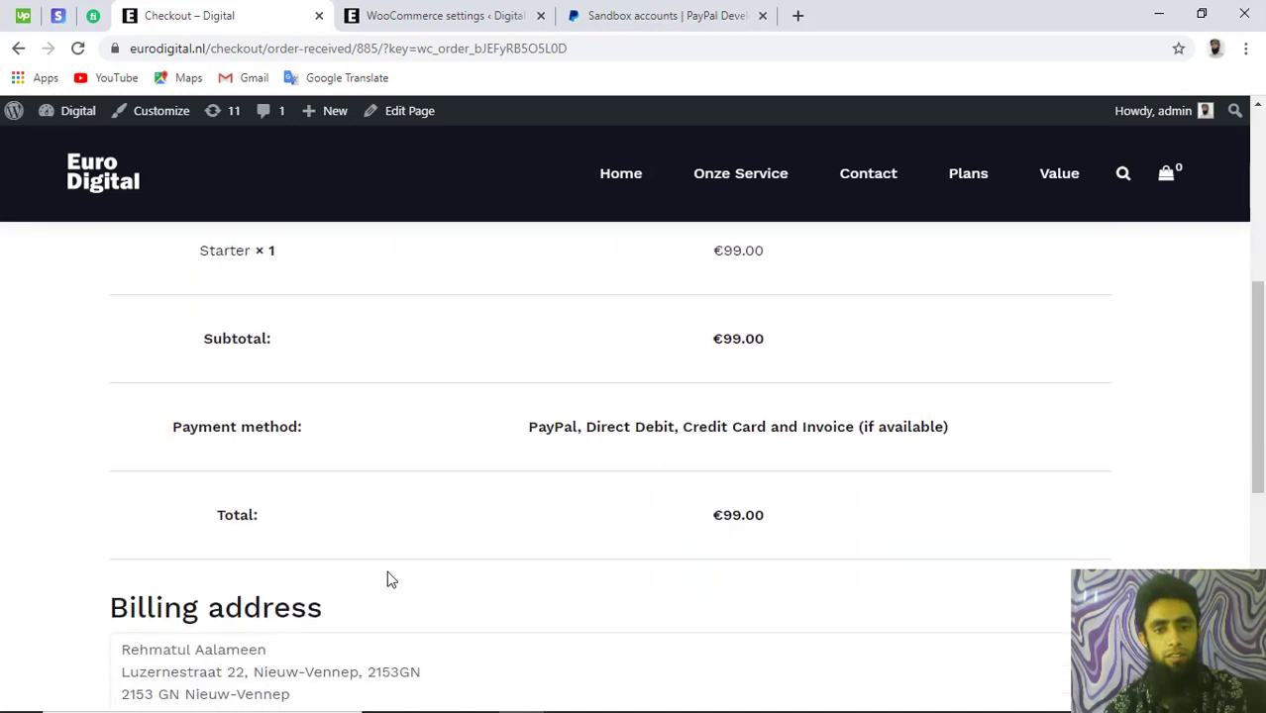
{"action": "scroll", "coordinate": [388, 579], "scroll_direction": "down", "scroll_amount": 2}
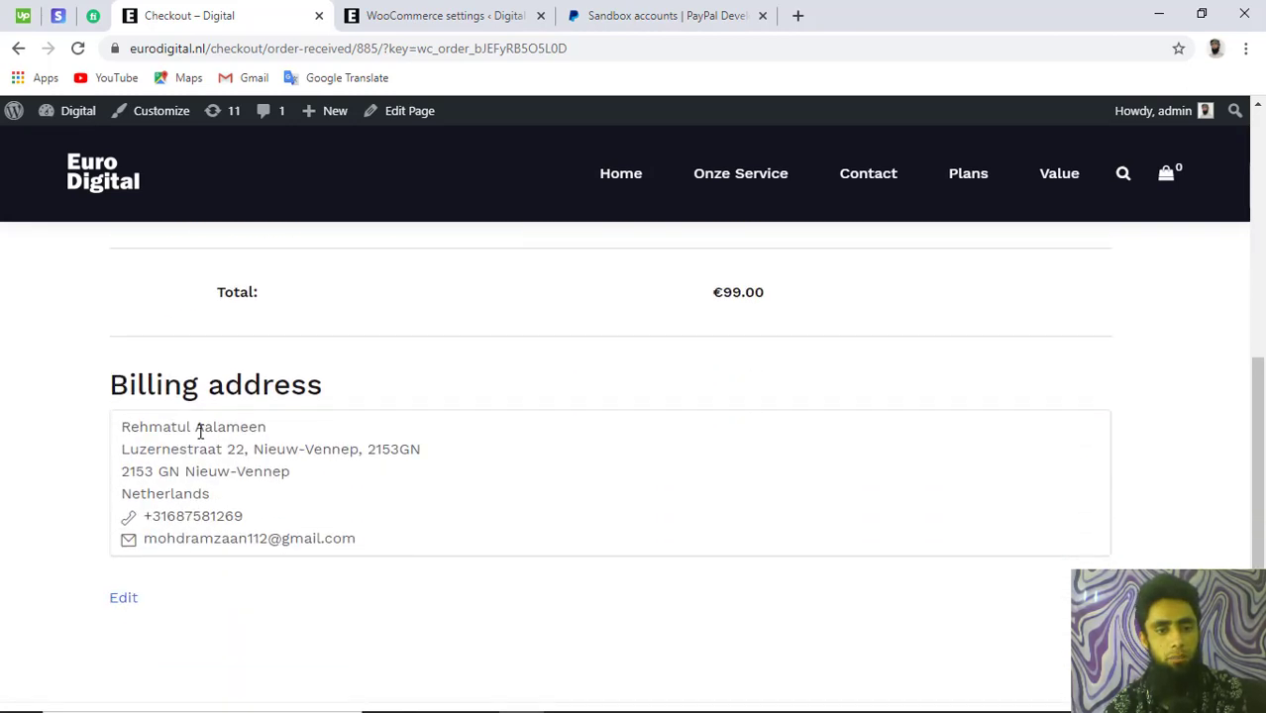
{"action": "scroll", "coordinate": [375, 515], "scroll_direction": "down", "scroll_amount": 3}
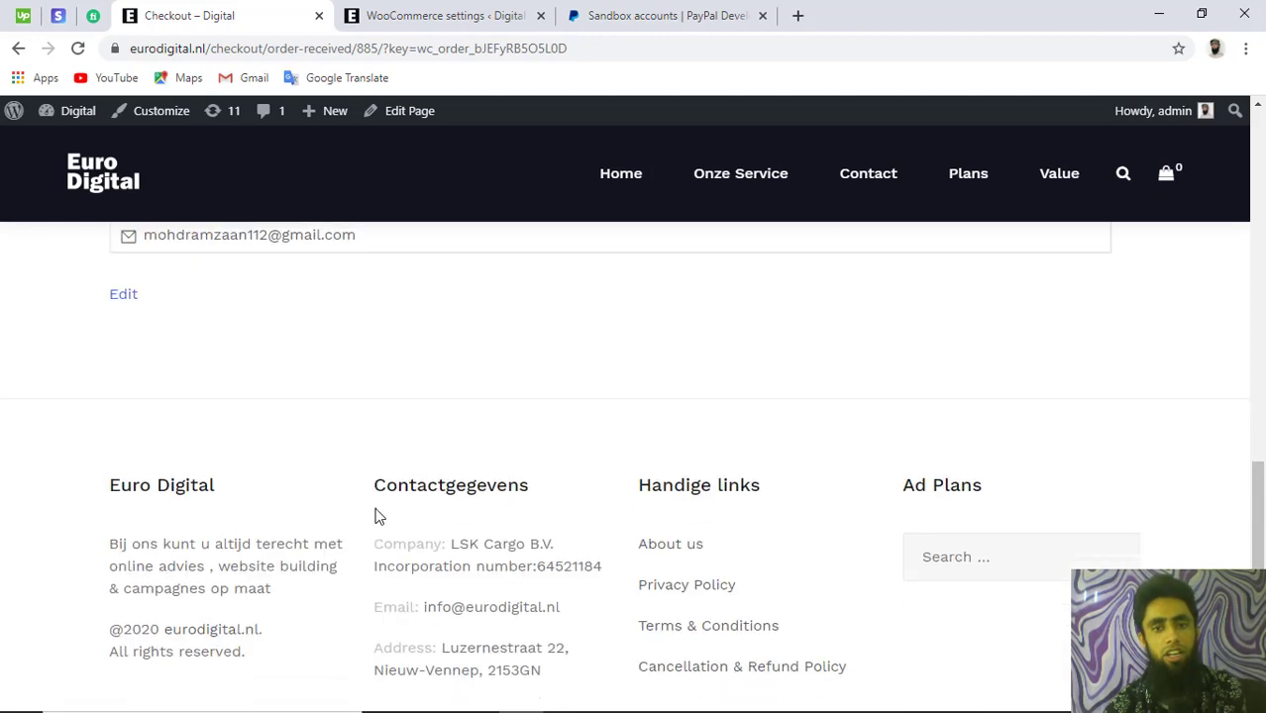
{"action": "scroll", "coordinate": [375, 515], "scroll_direction": "up", "scroll_amount": 10}
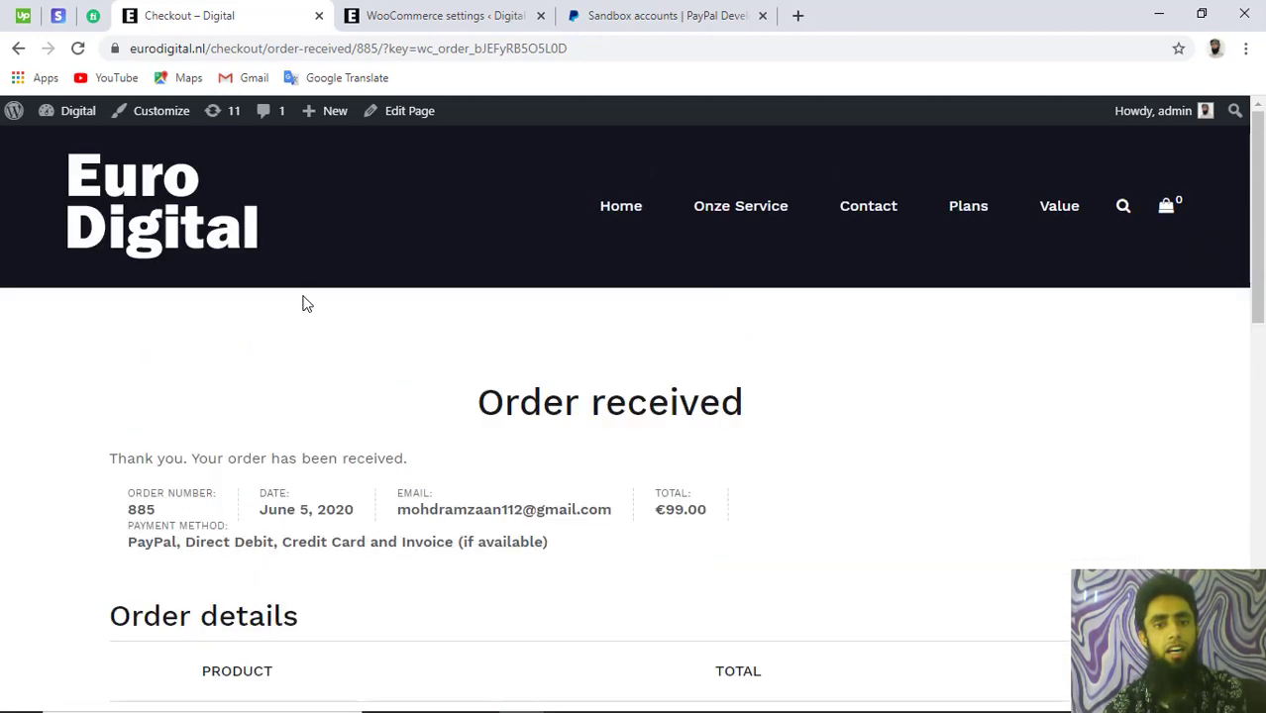
{"action": "left_click", "coordinate": [432, 15]}
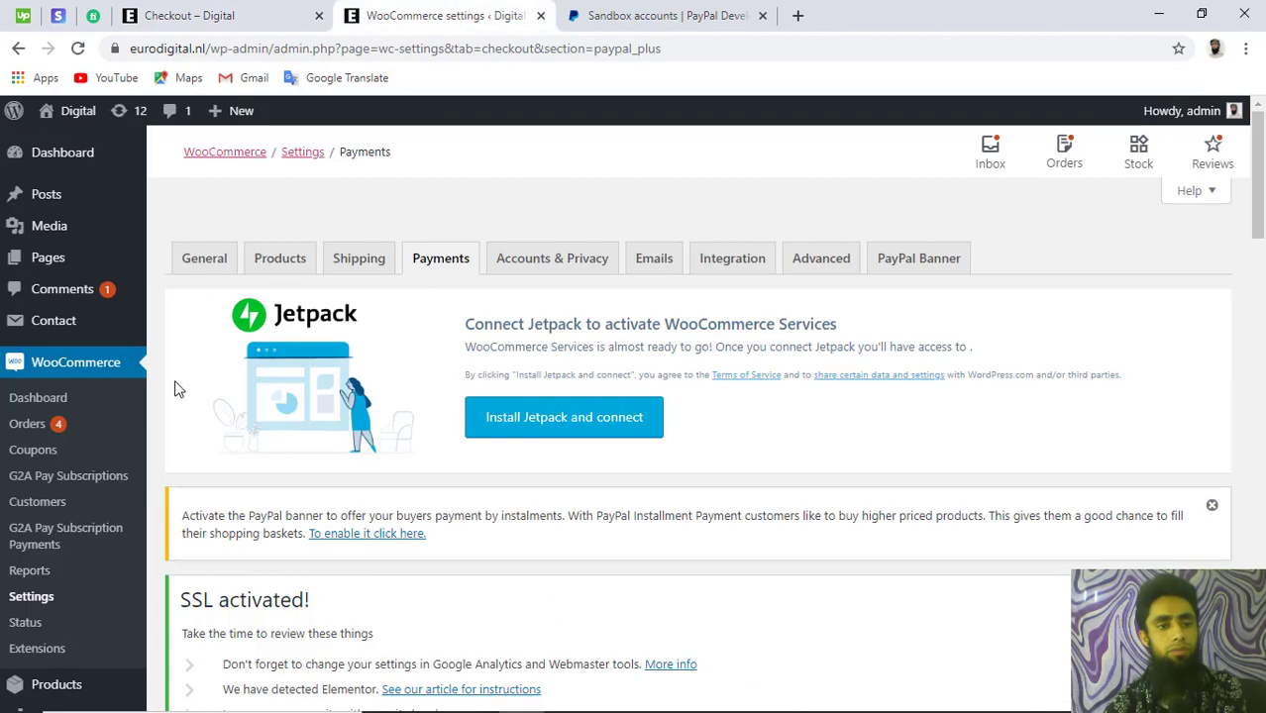
Check that order #885 for €99.00 is Processing in WooCommerce Orders, then return to the sandbox accounts.
{"action": "left_click", "coordinate": [28, 428]}
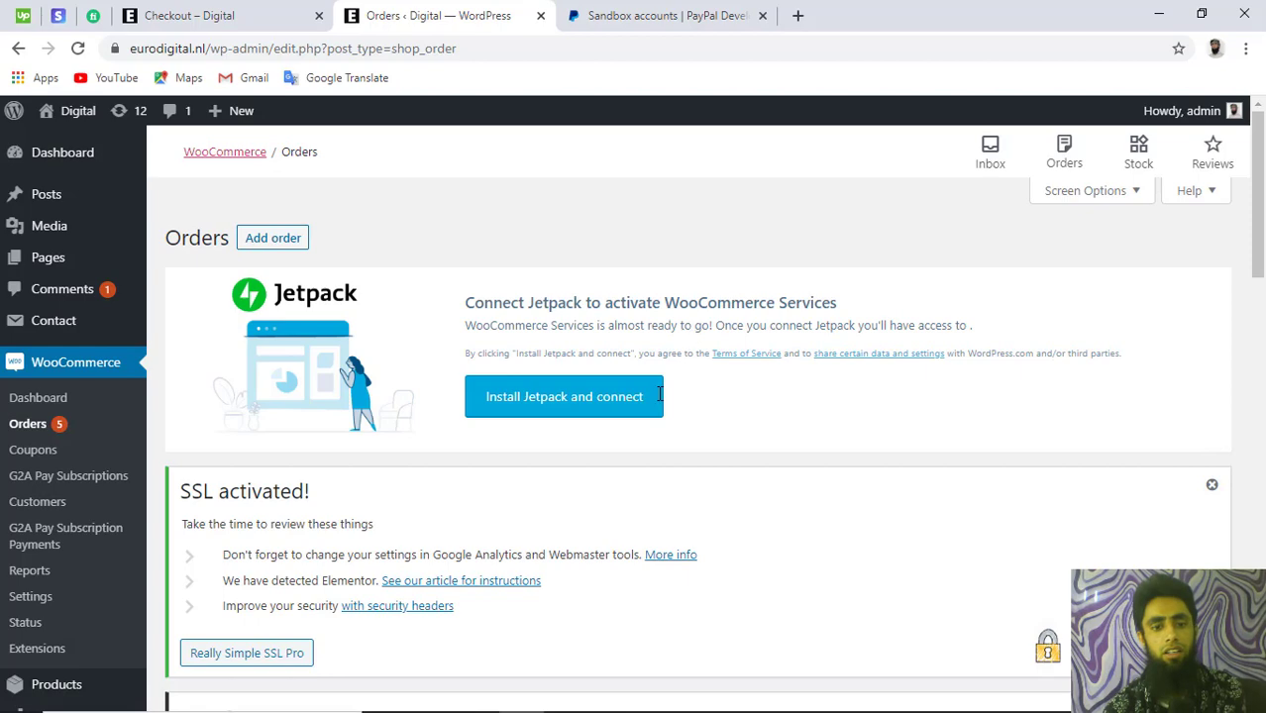
{"action": "scroll", "coordinate": [659, 394], "scroll_direction": "down", "scroll_amount": 9}
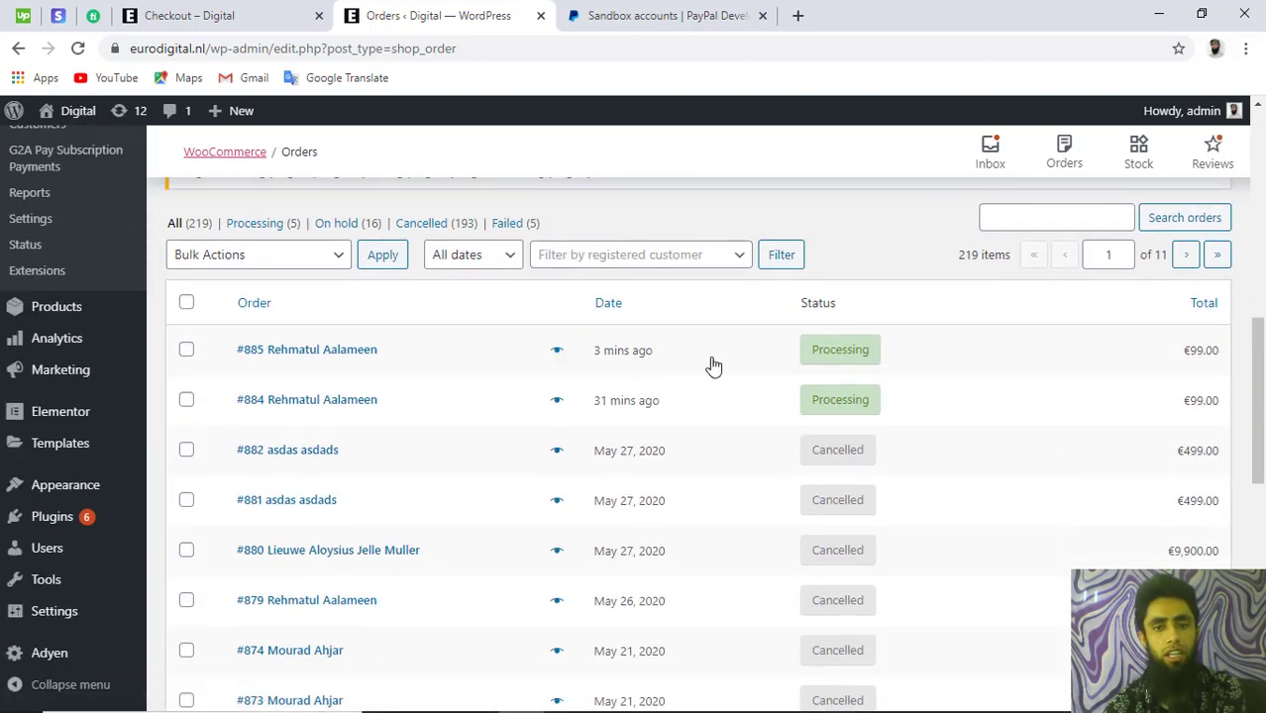
{"action": "left_click", "coordinate": [652, 8]}
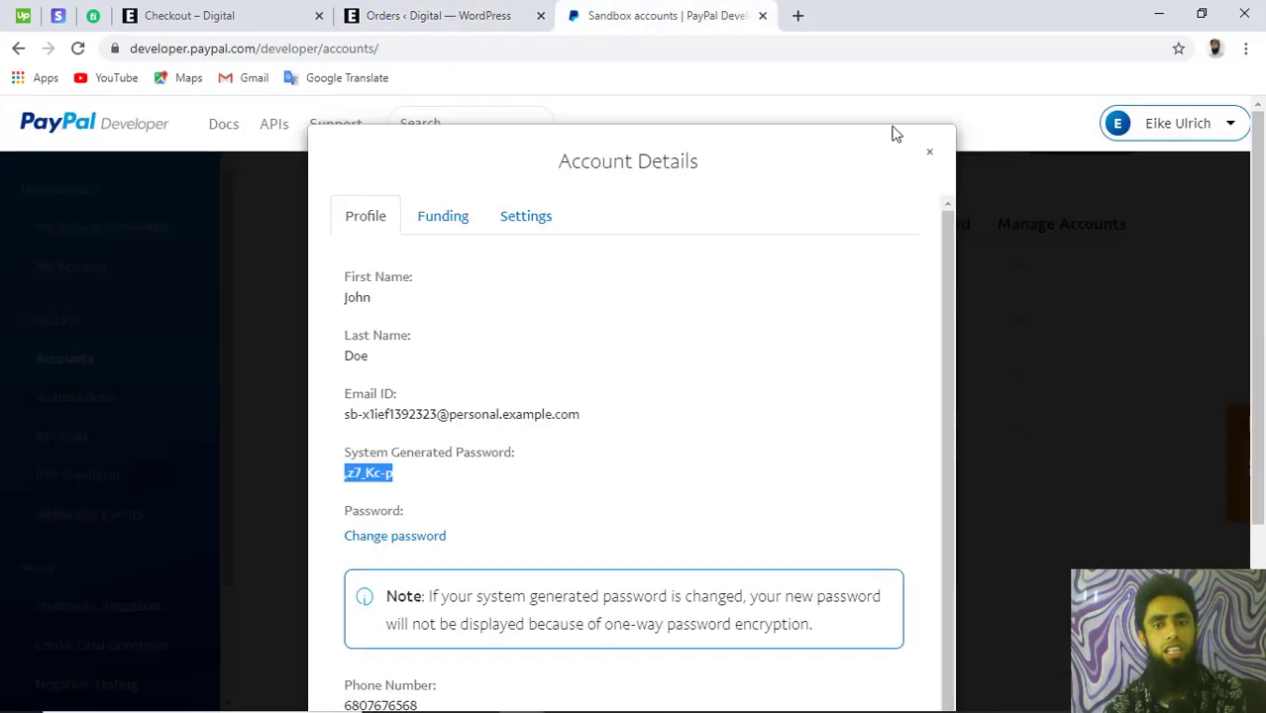
Close the personal account's details, leaving the four NL sandbox accounts listed.
{"action": "left_click", "coordinate": [932, 151]}
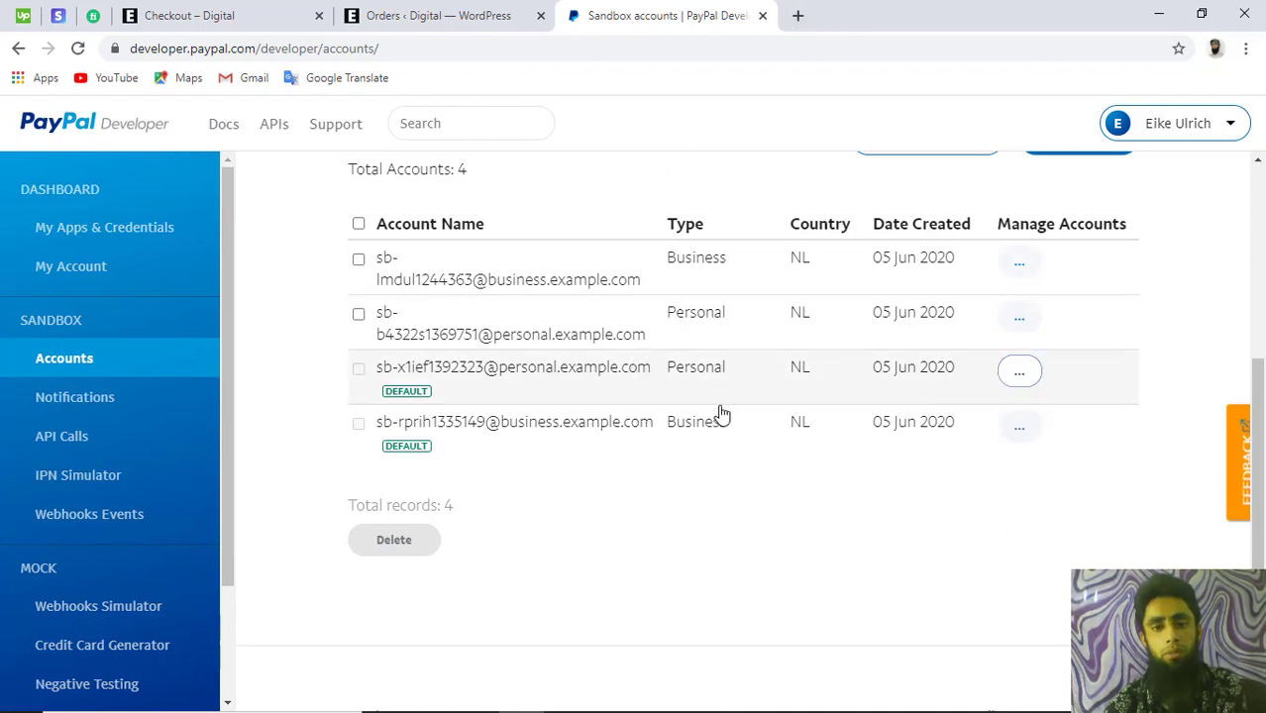
Copy the default business sandbox account's email from the accounts list.
{"action": "left_click", "coordinate": [1016, 430]}
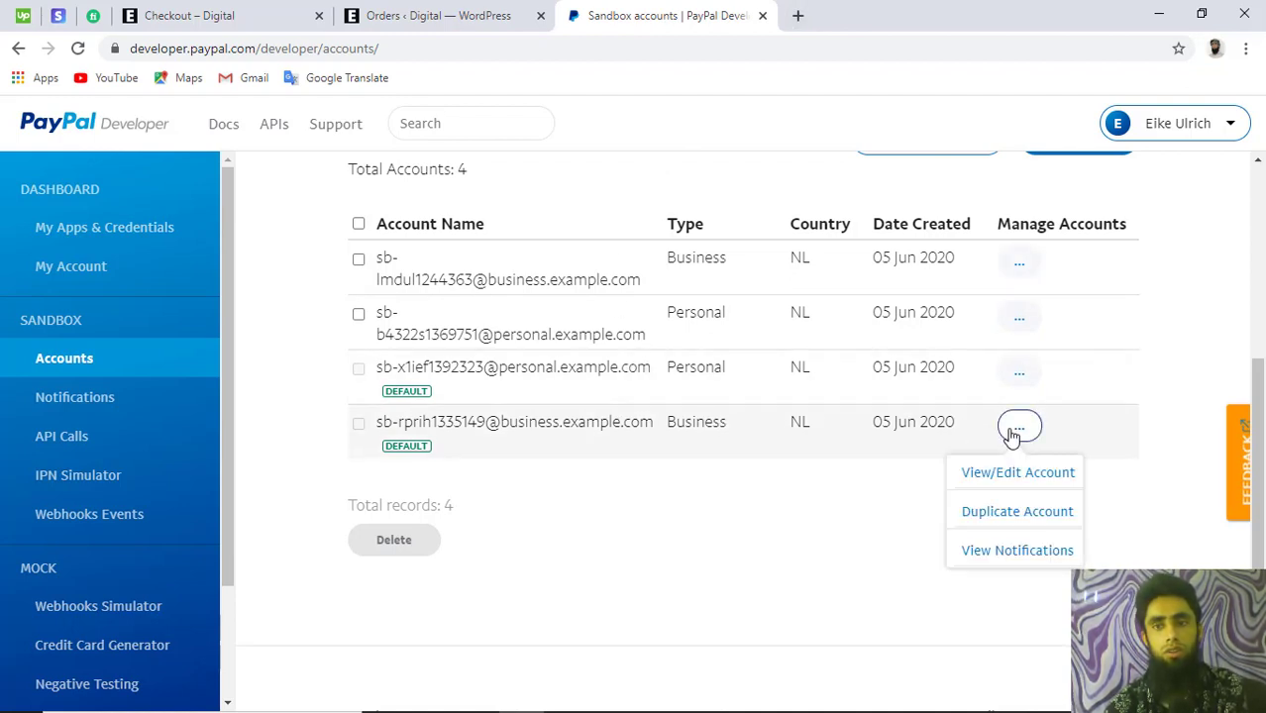
{"action": "left_click", "coordinate": [1062, 333]}
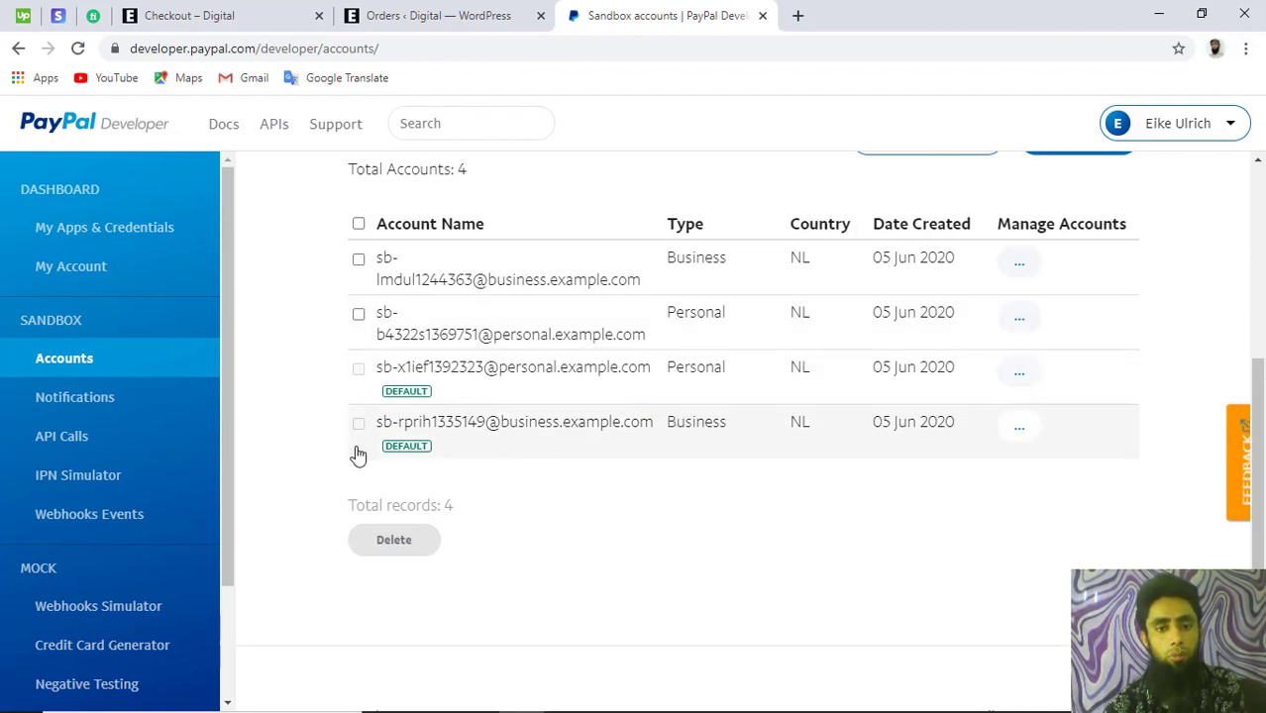
{"action": "left_click_drag", "start_coordinate": [373, 428], "coordinate": [650, 432]}
{"action": "key", "text": "ctrl+c"}
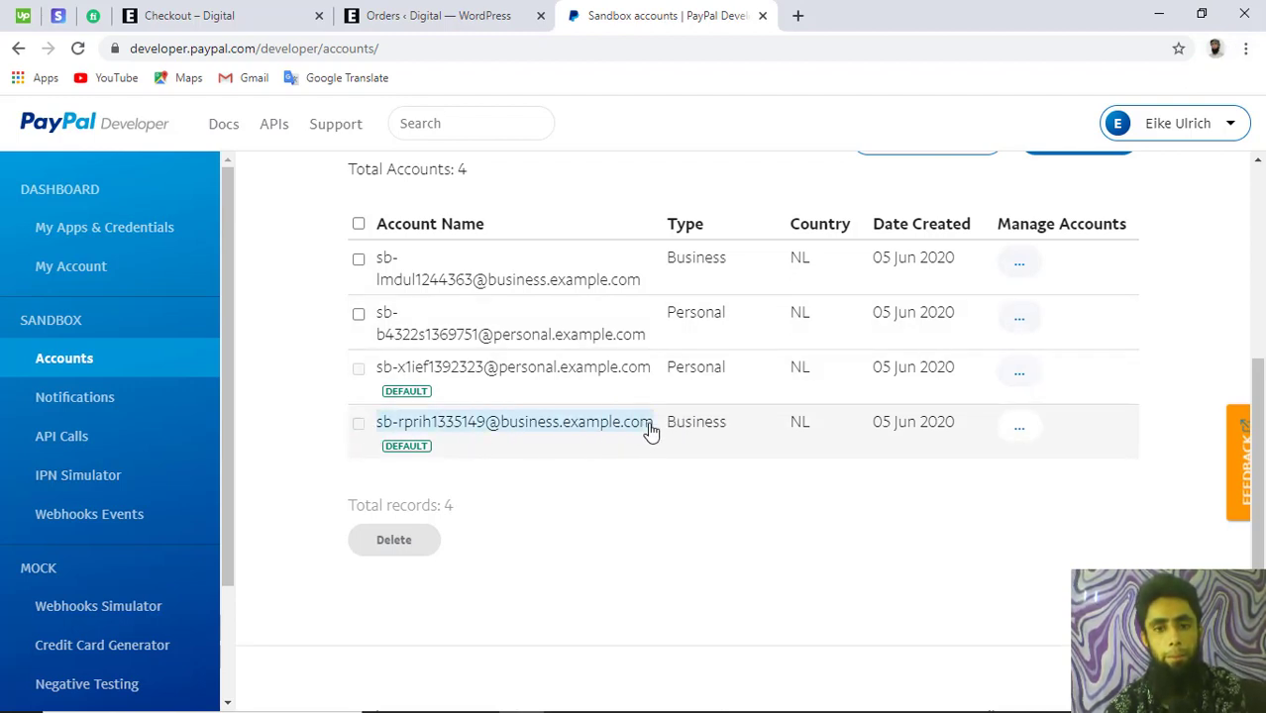
Open a new Incognito window and load sandbox.paypal.com.
{"action": "left_click", "coordinate": [1246, 47]}
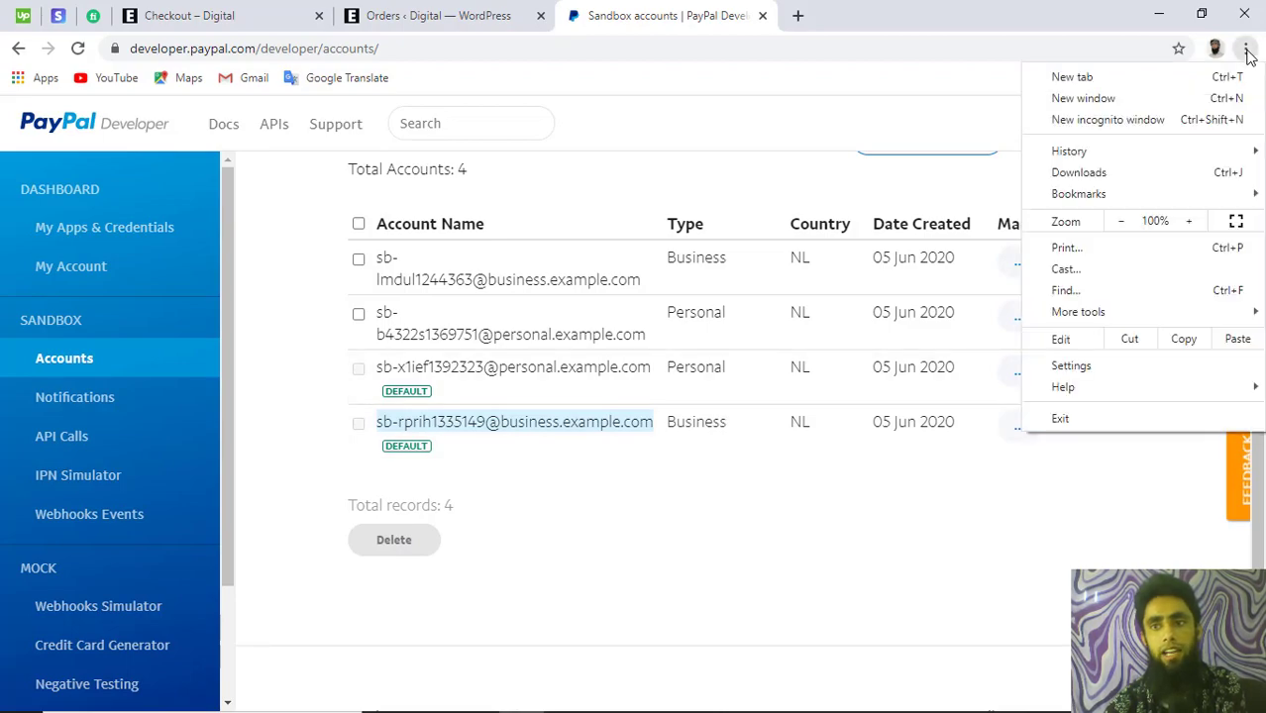
{"action": "left_click", "coordinate": [1175, 119]}
{"action": "key", "text": "ctrl+v"}
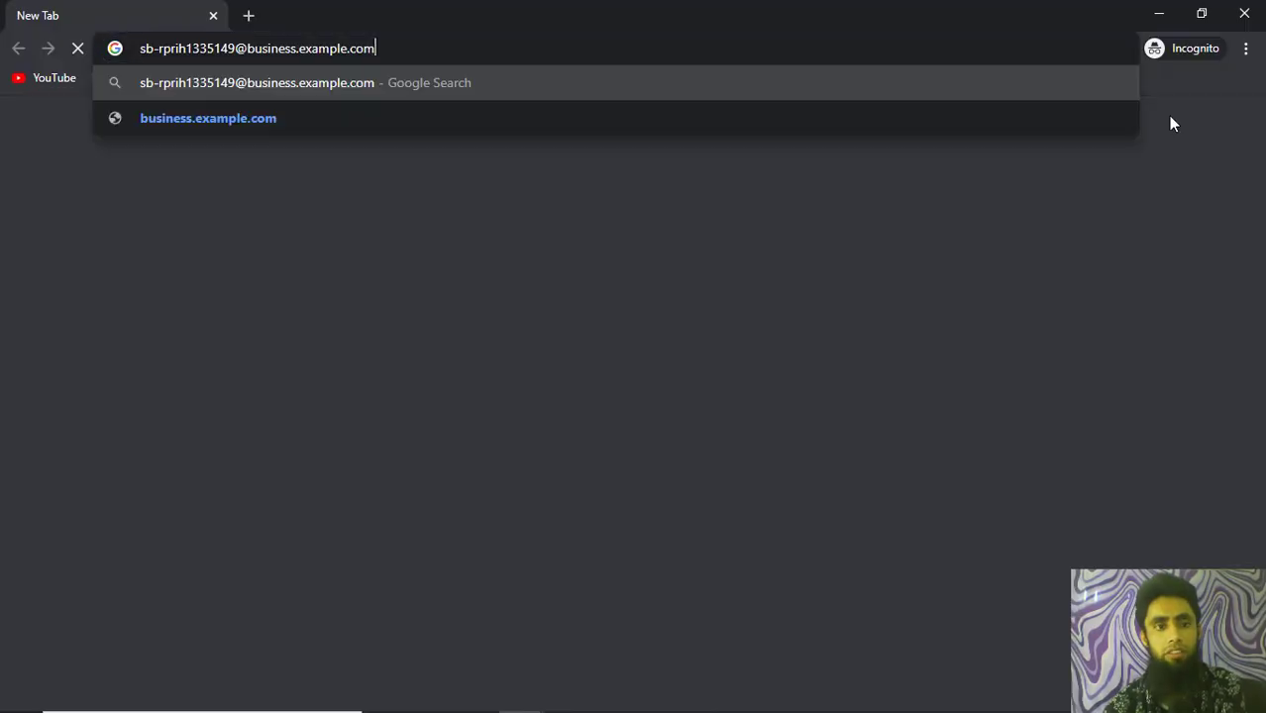
{"action": "key", "text": "ctrl+a"}
{"action": "key", "text": "ctrl+c"}
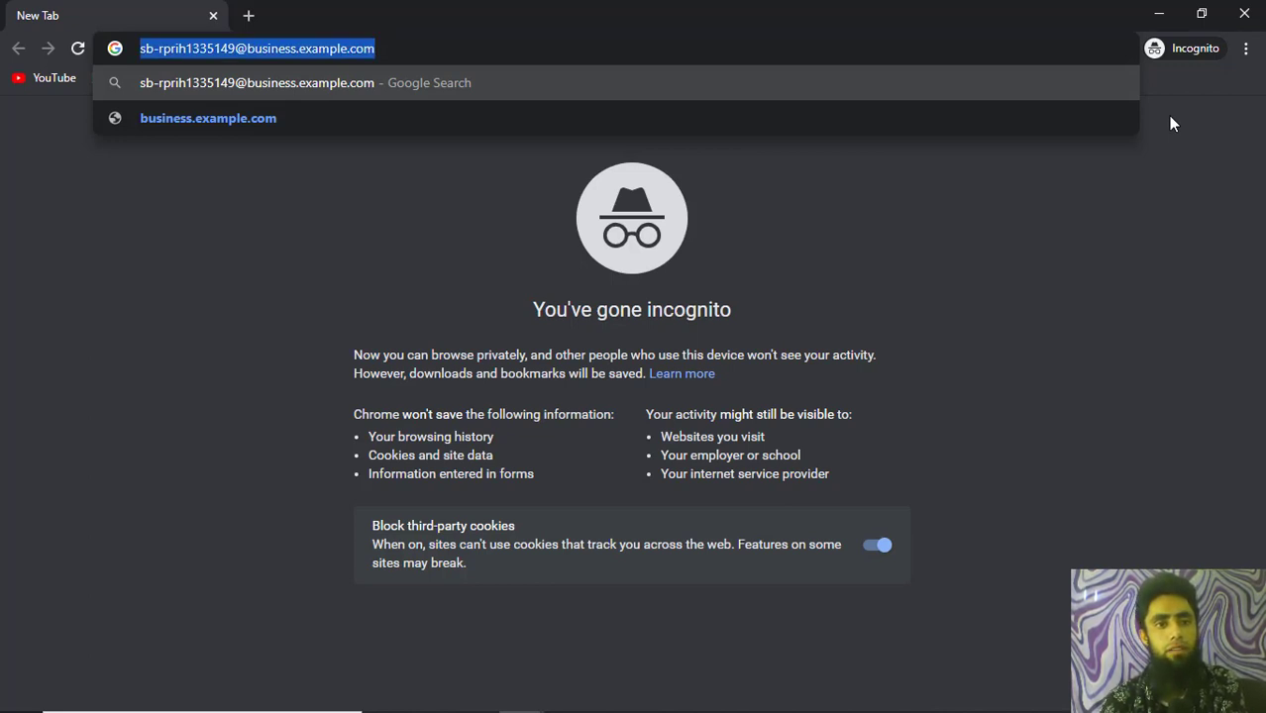
{"action": "type", "text": "paypa"}
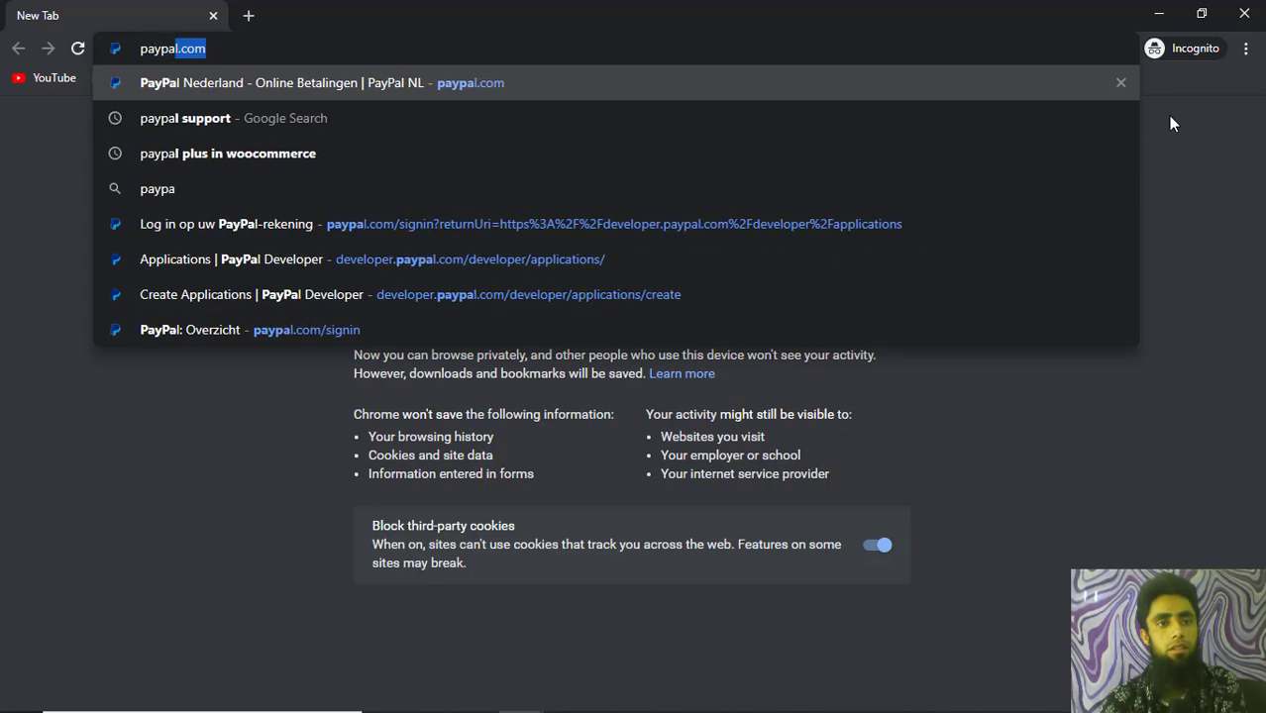
{"action": "key", "text": "BackSpace"}
{"action": "key", "text": "BackSpace"}
{"action": "key", "text": "BackSpace"}
{"action": "key", "text": "BackSpace"}
{"action": "key", "text": "BackSpace"}
{"action": "type", "text": "sandbo"}
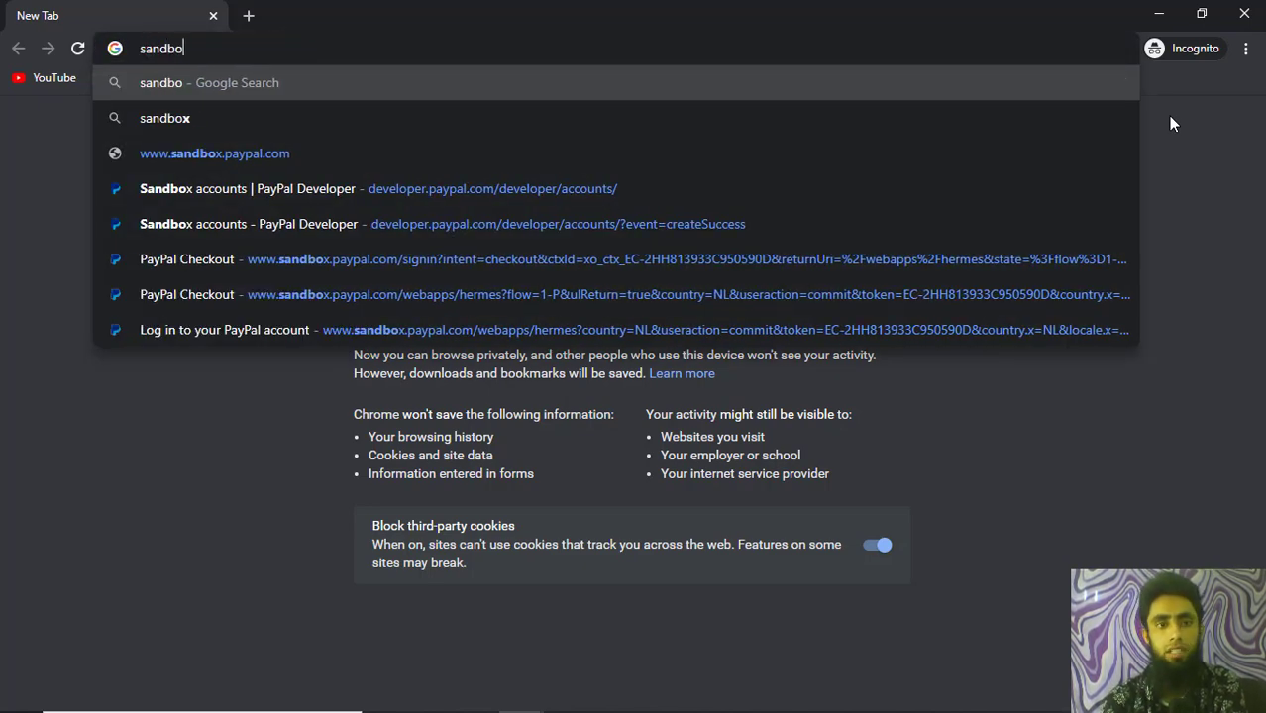
{"action": "key", "text": "Down"}
{"action": "key", "text": "Down"}
{"action": "key", "text": "Return"}
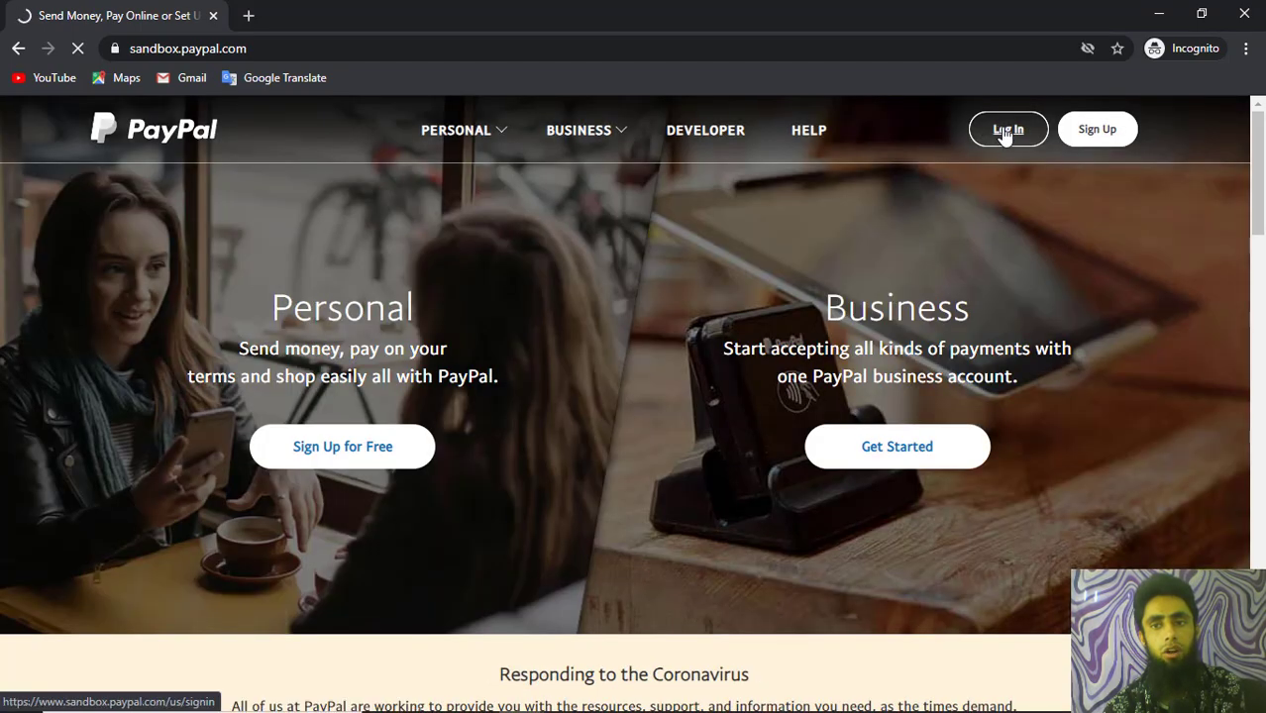
Go to the sandbox sign-in page and paste the business account's email.
{"action": "left_click", "coordinate": [1006, 132]}
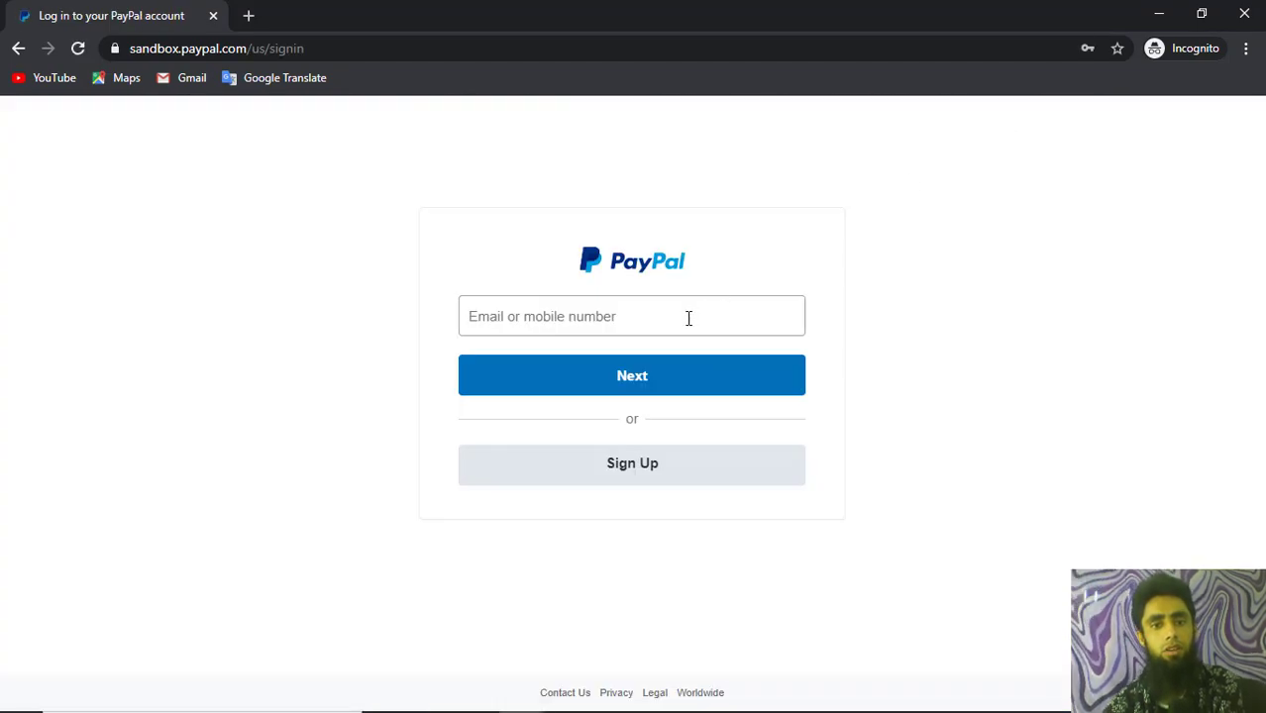
{"action": "left_click", "coordinate": [687, 317]}
{"action": "key", "text": "ctrl+v"}
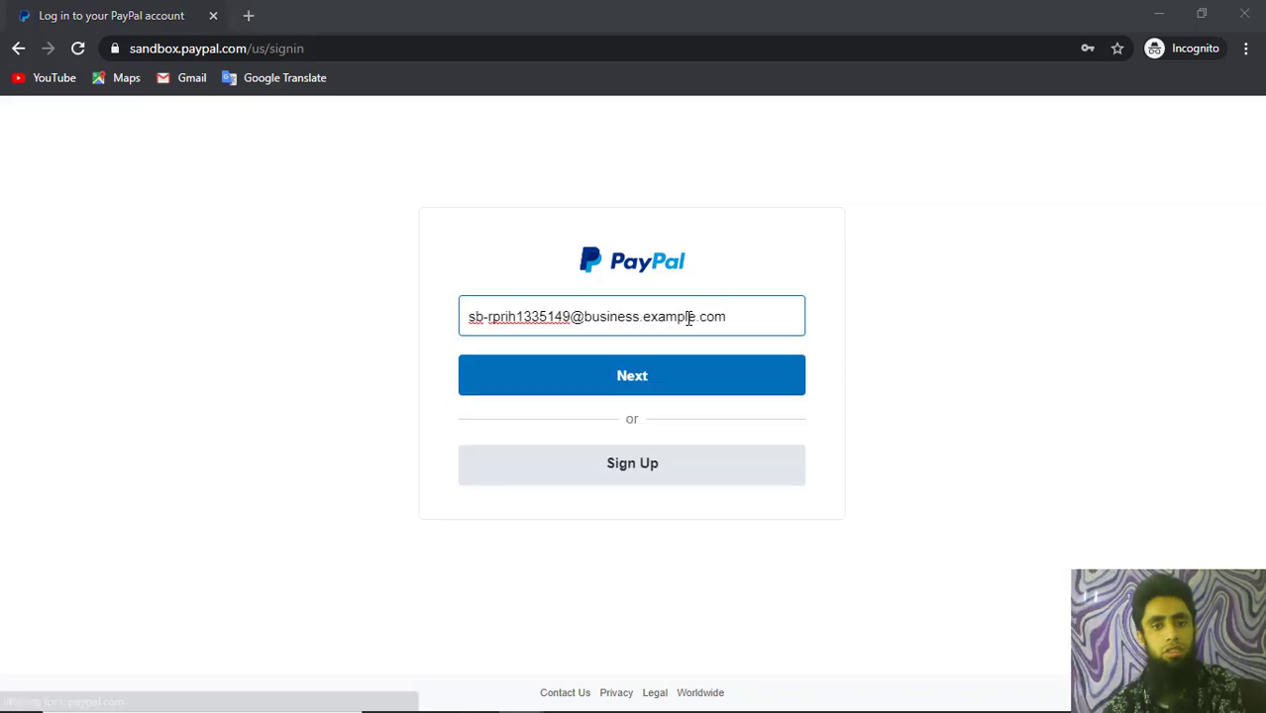
{"action": "key", "text": "alt+Tab"}
{"action": "key", "text": "alt+Tab"}
{"action": "key", "text": "alt+Tab"}
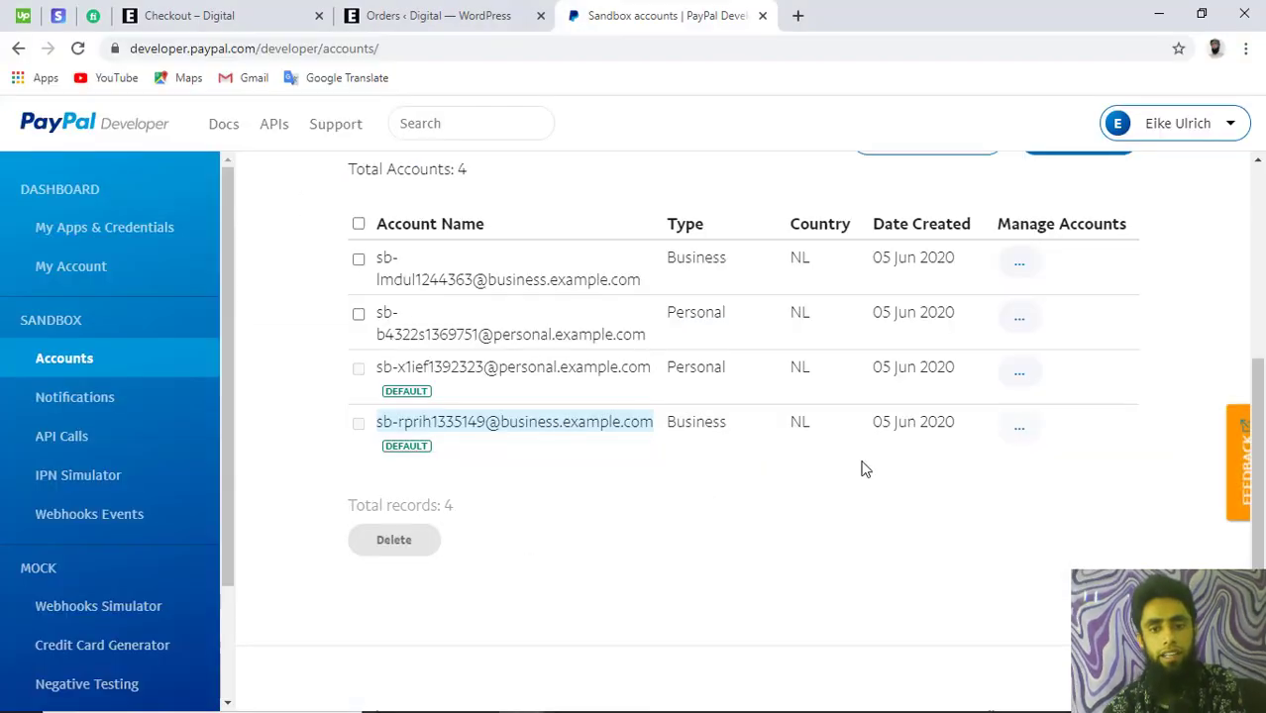
Copy the default business account's system generated password from its account details.
{"action": "left_click", "coordinate": [1021, 427]}
{"action": "left_click", "coordinate": [1015, 472]}
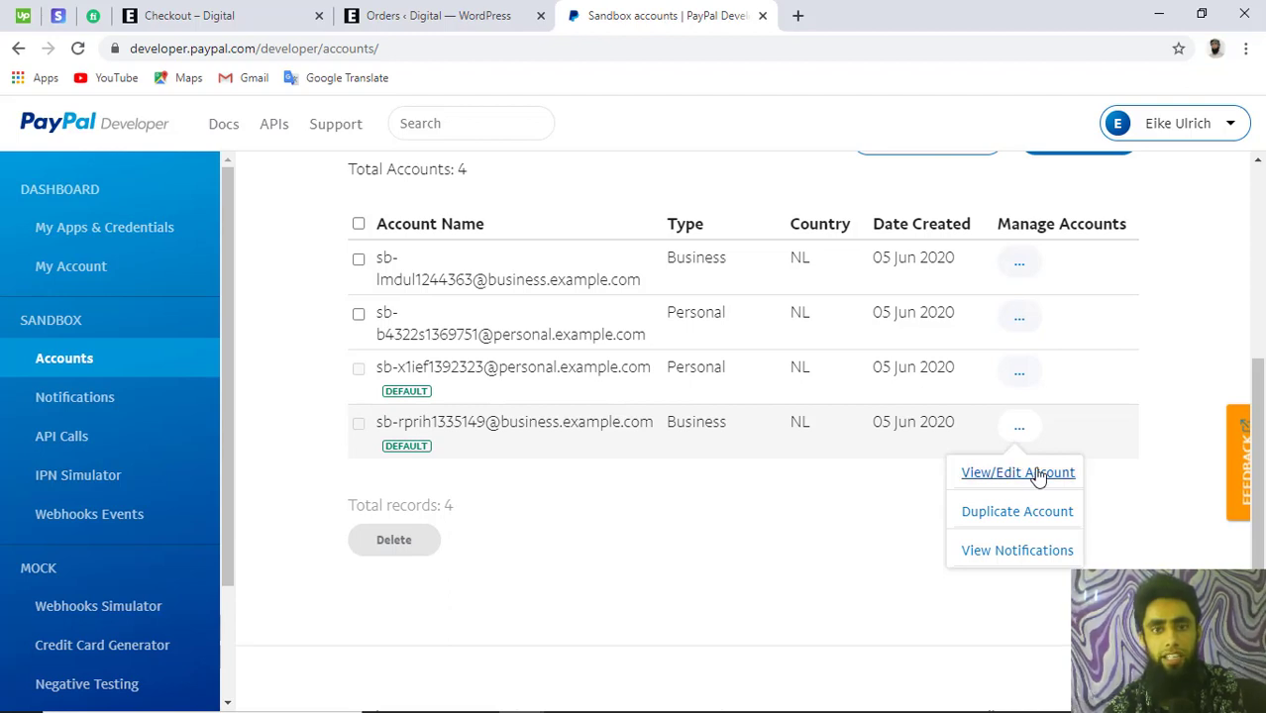
{"action": "left_click", "coordinate": [1037, 475]}
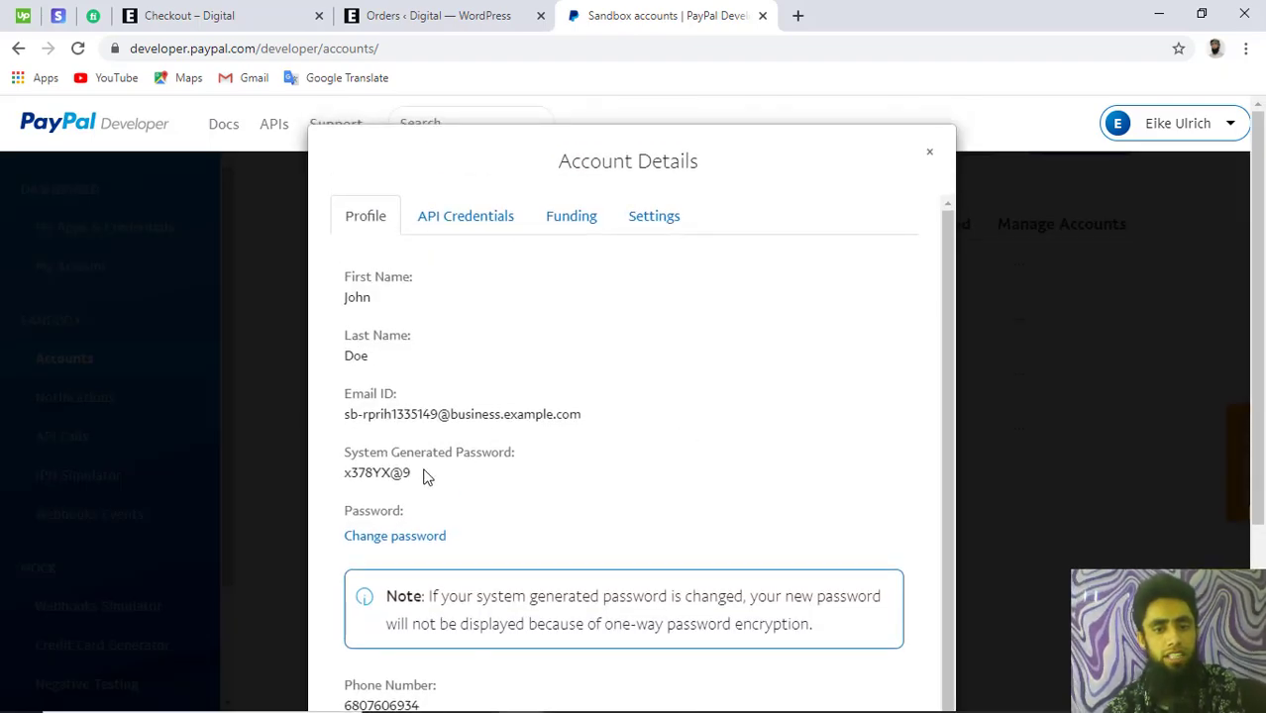
{"action": "left_click_drag", "start_coordinate": [424, 474], "coordinate": [358, 479]}
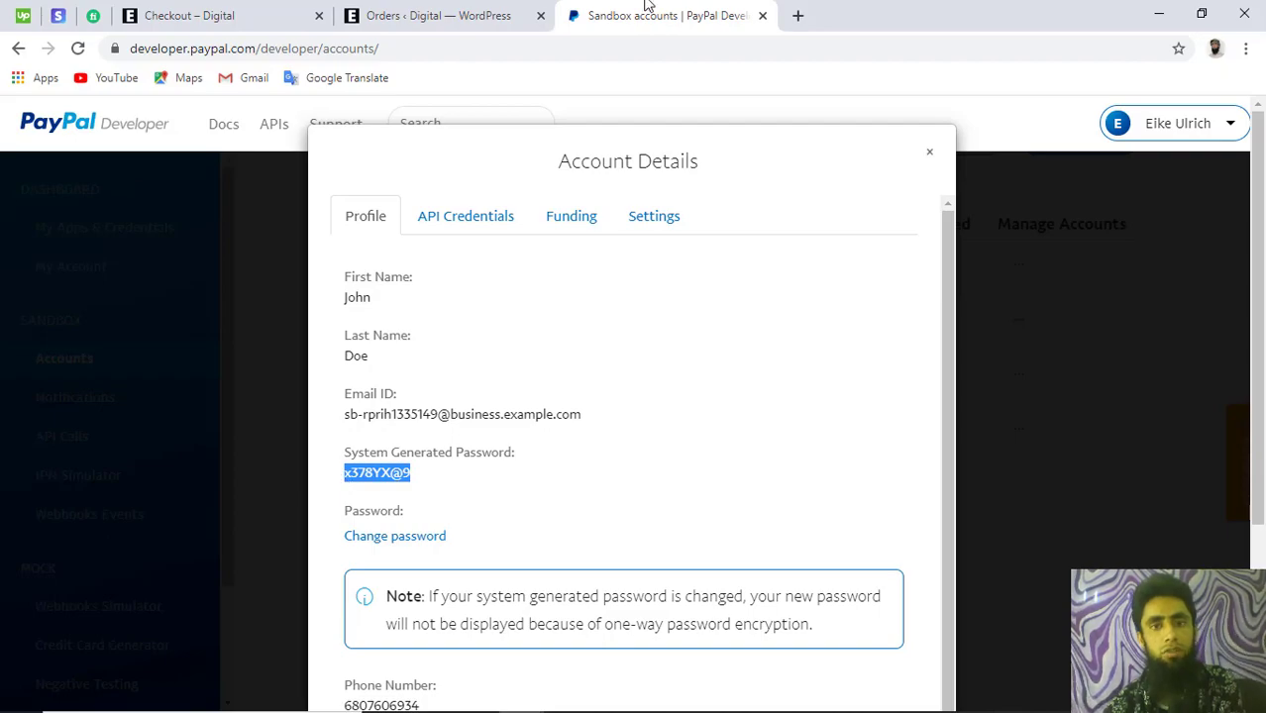
{"action": "key", "text": "alt+Tab"}
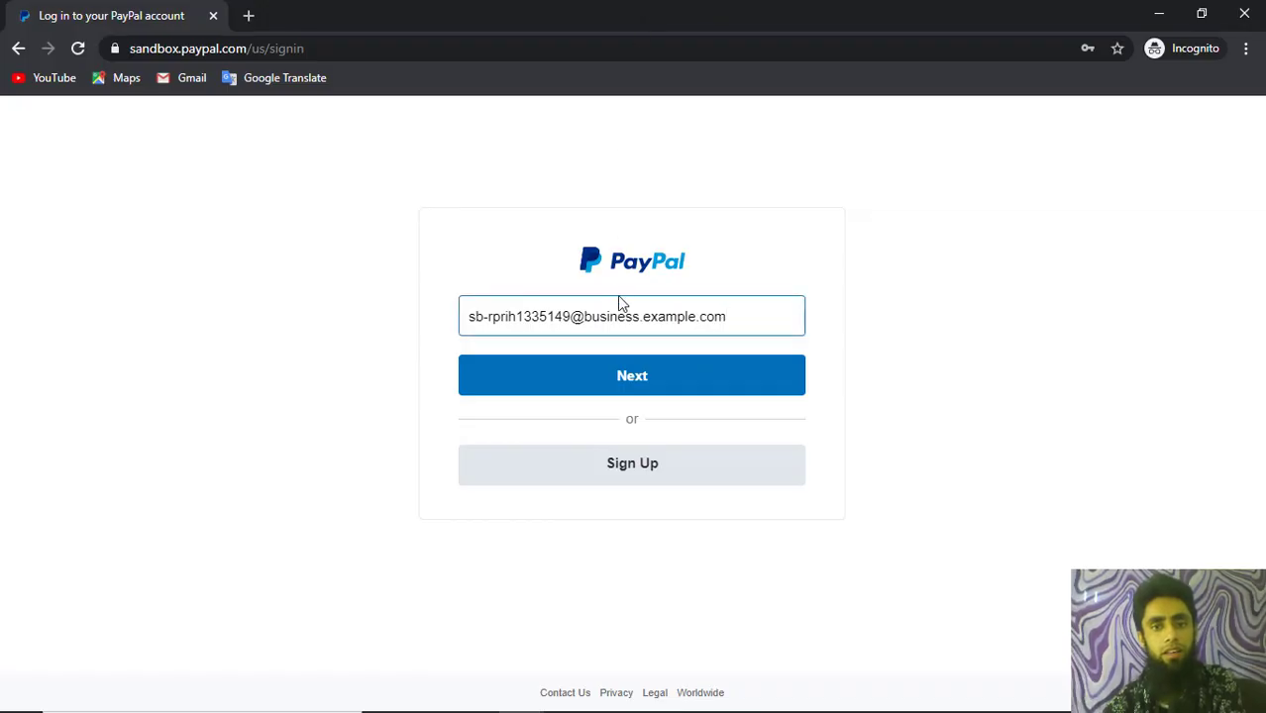
Enter the business account's password and sign in to the business sandbox account.
{"action": "left_click", "coordinate": [652, 394]}
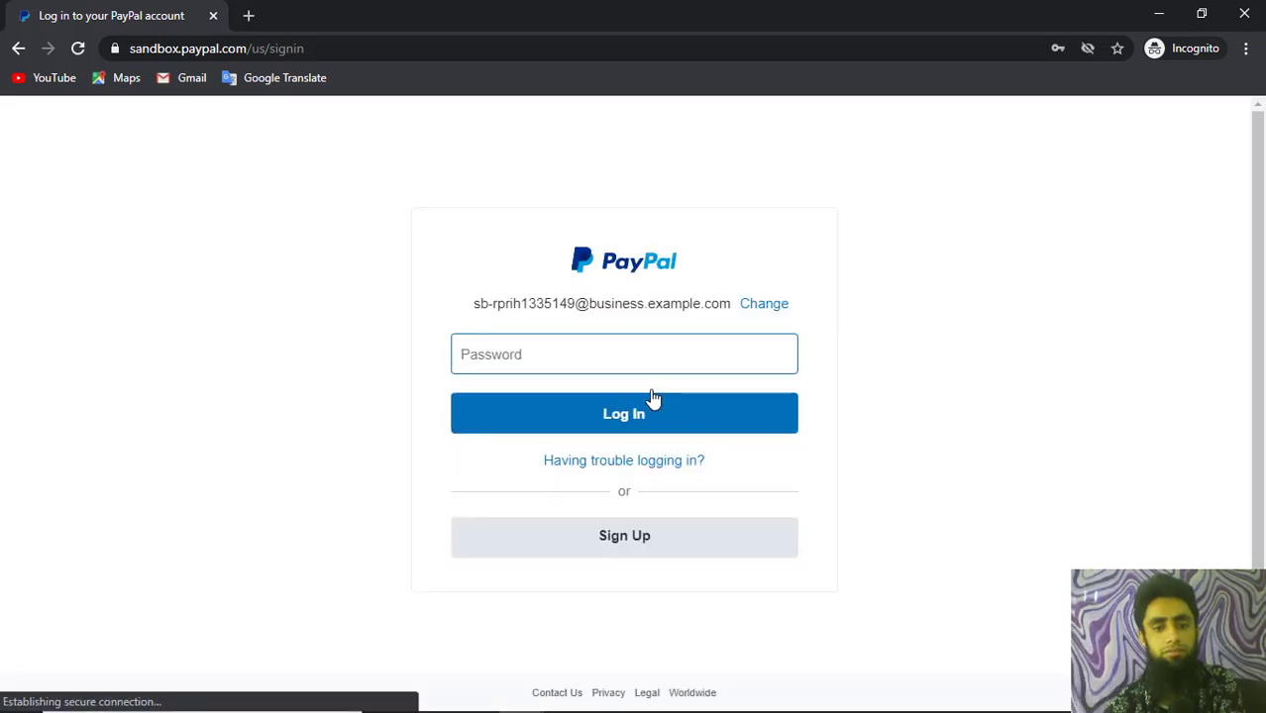
{"action": "left_click", "coordinate": [627, 411]}
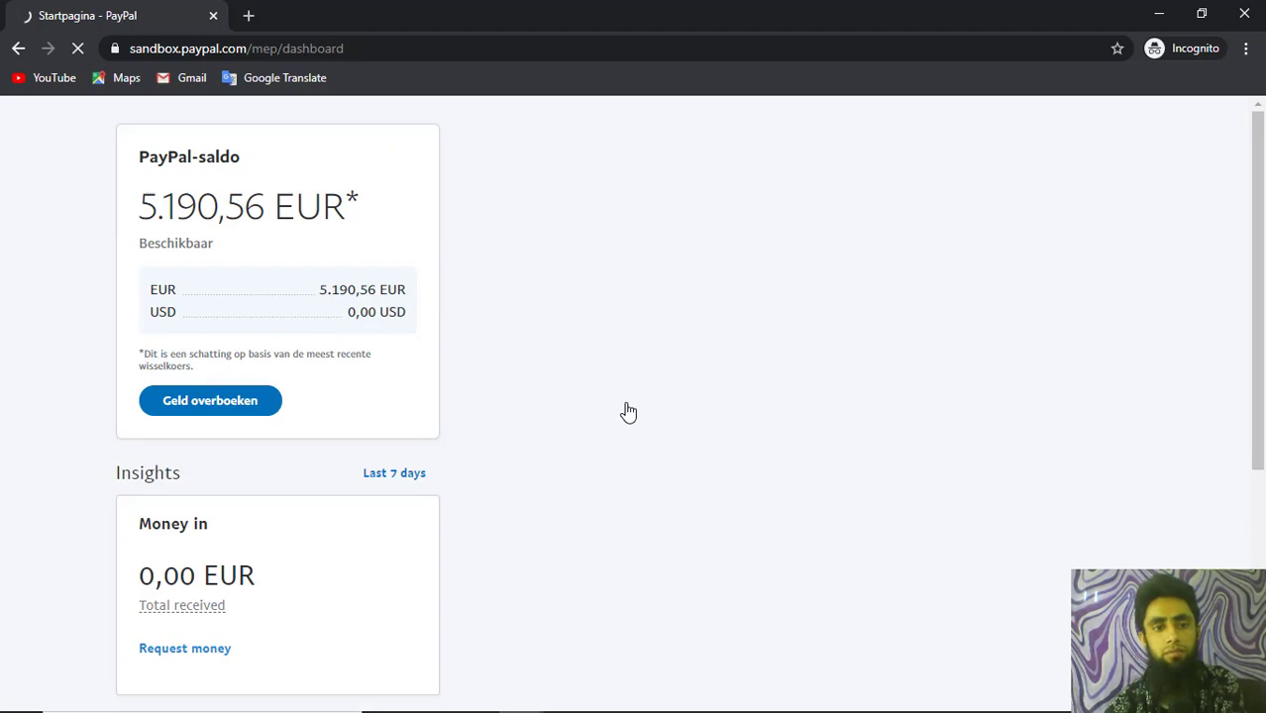
Open the transaction details of the latest 99,00 EUR payment in Recente activiteit.
{"action": "scroll", "coordinate": [778, 472], "scroll_direction": "down", "scroll_amount": 5}
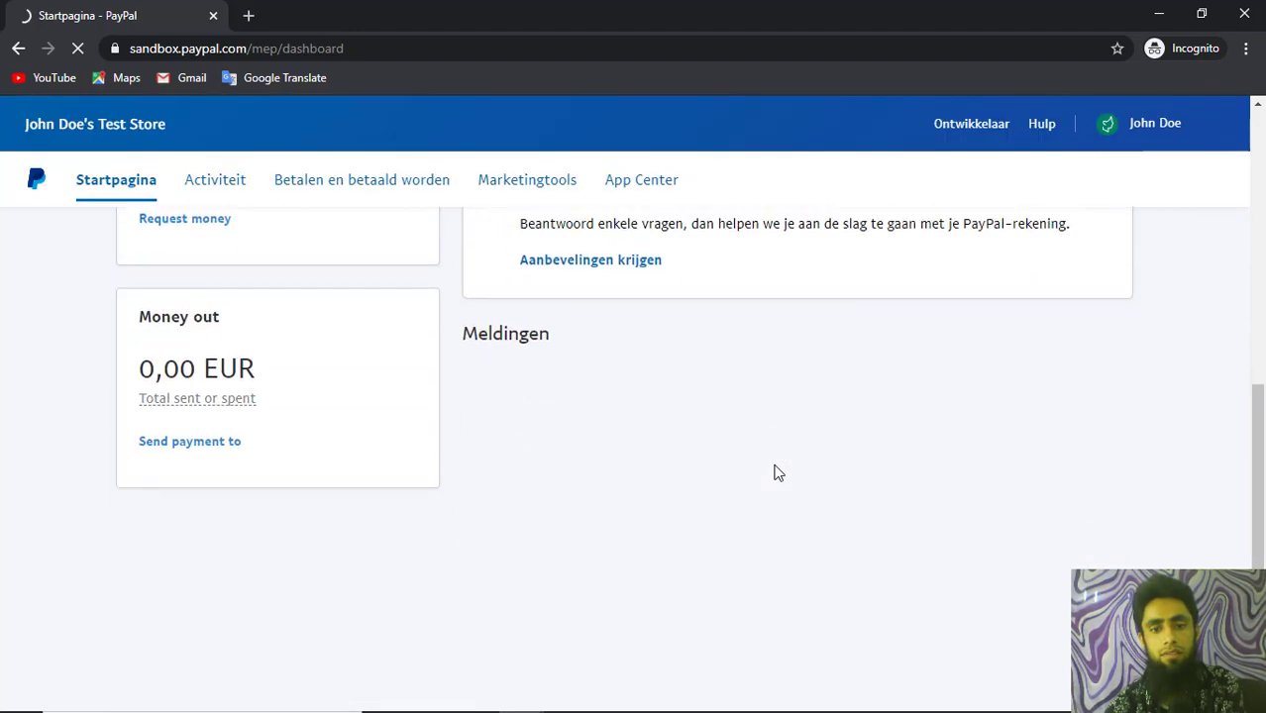
{"action": "scroll", "coordinate": [777, 472], "scroll_direction": "down", "scroll_amount": 2}
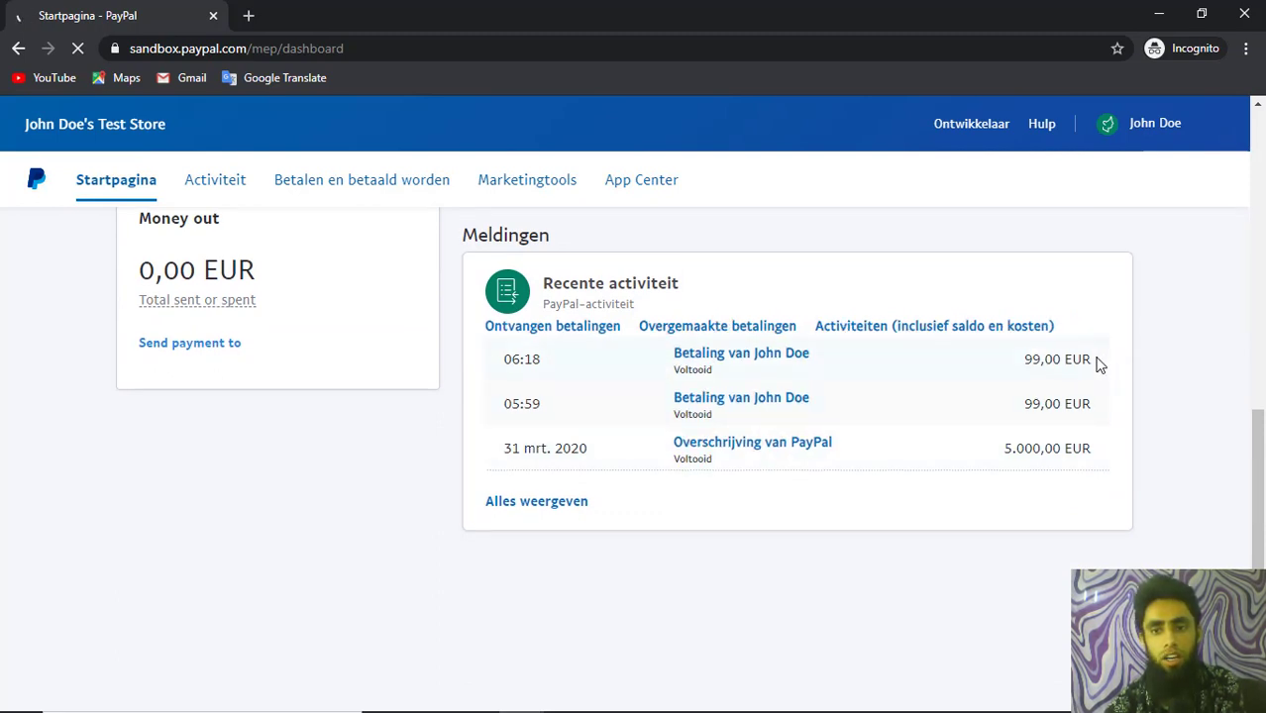
{"action": "triple_click", "coordinate": [1011, 365]}
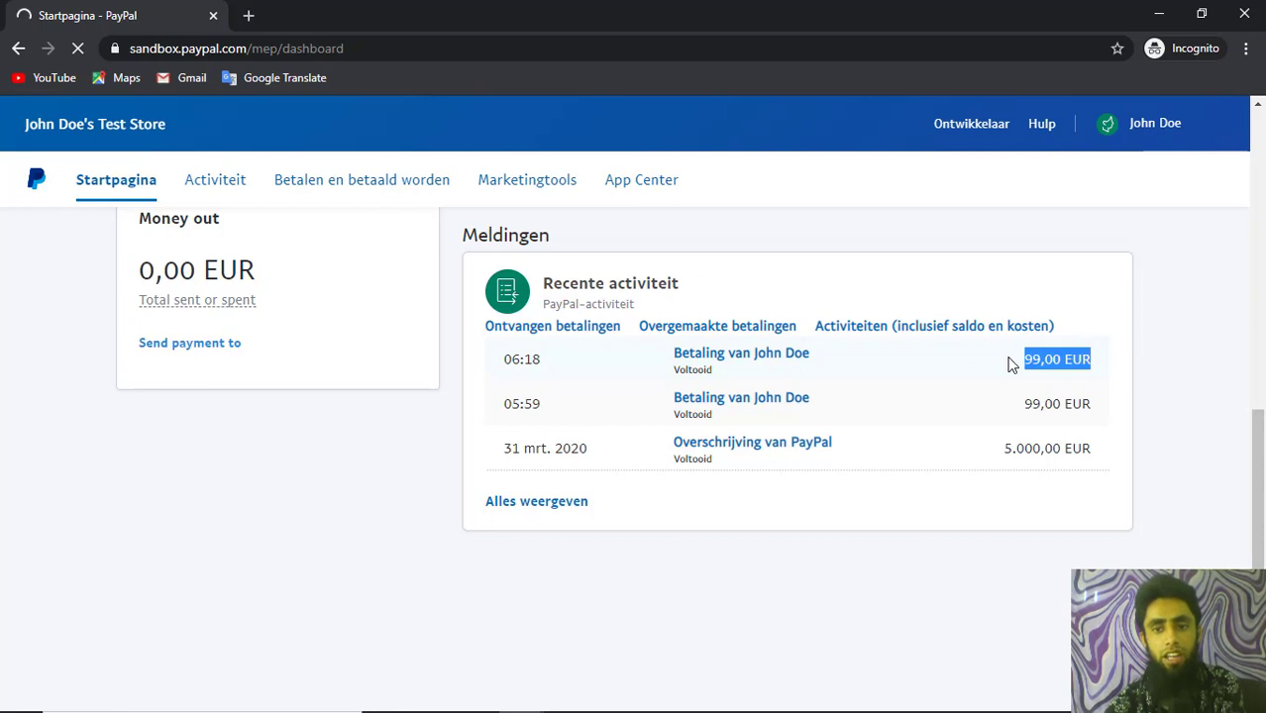
{"action": "left_click", "coordinate": [1010, 364]}
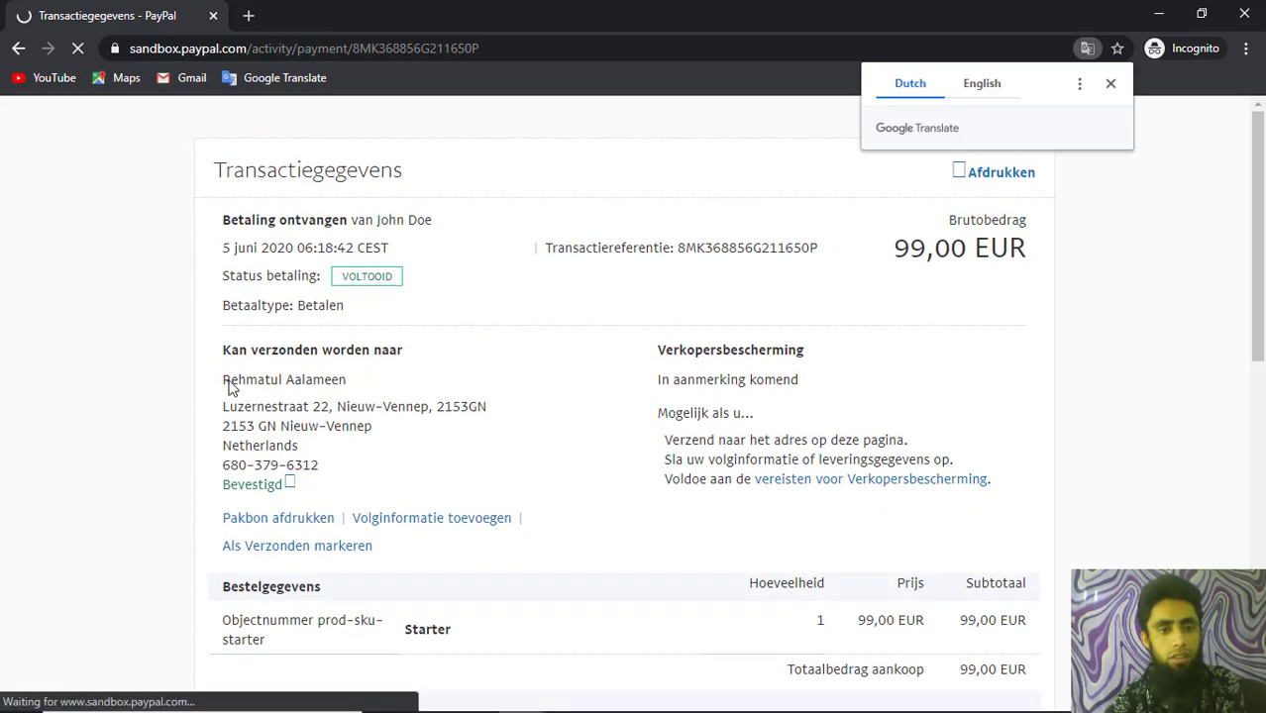
Check the payment's VOLTOOID status and shipping details, and accept the cookie banner.
{"action": "left_click_drag", "start_coordinate": [226, 384], "coordinate": [281, 479]}
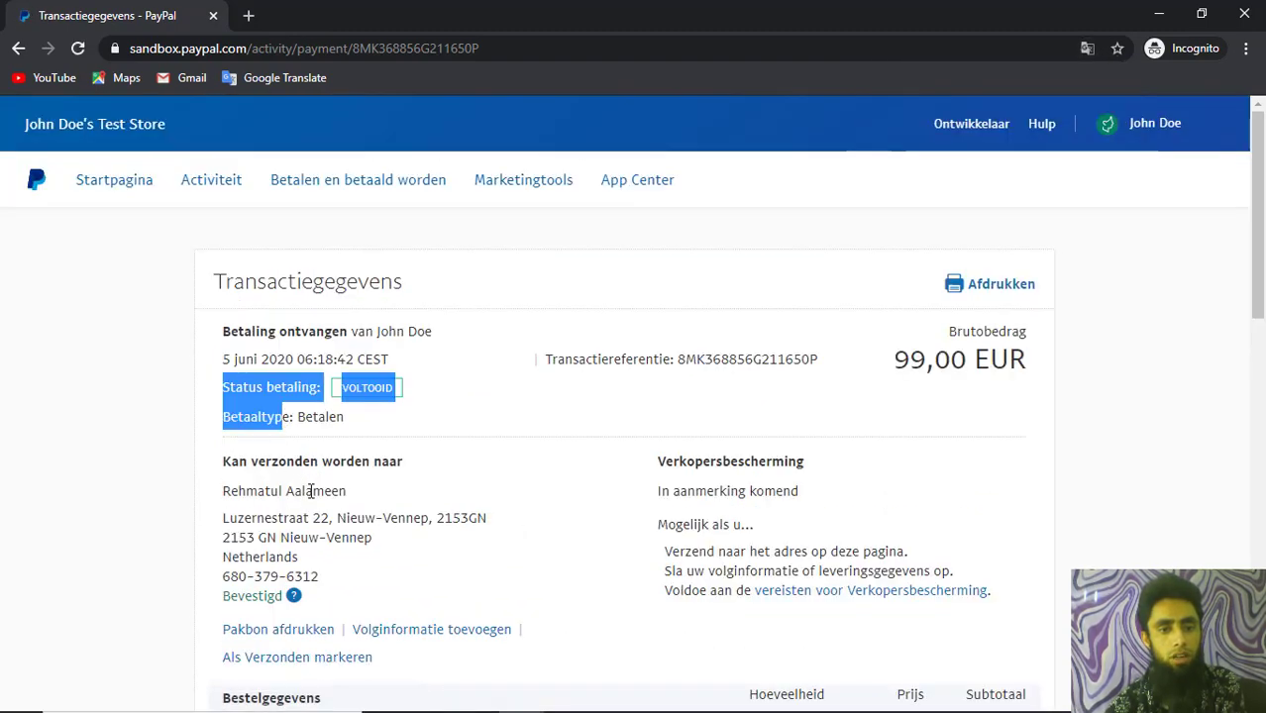
{"action": "double_click", "coordinate": [312, 491]}
{"action": "left_click", "coordinate": [348, 491]}
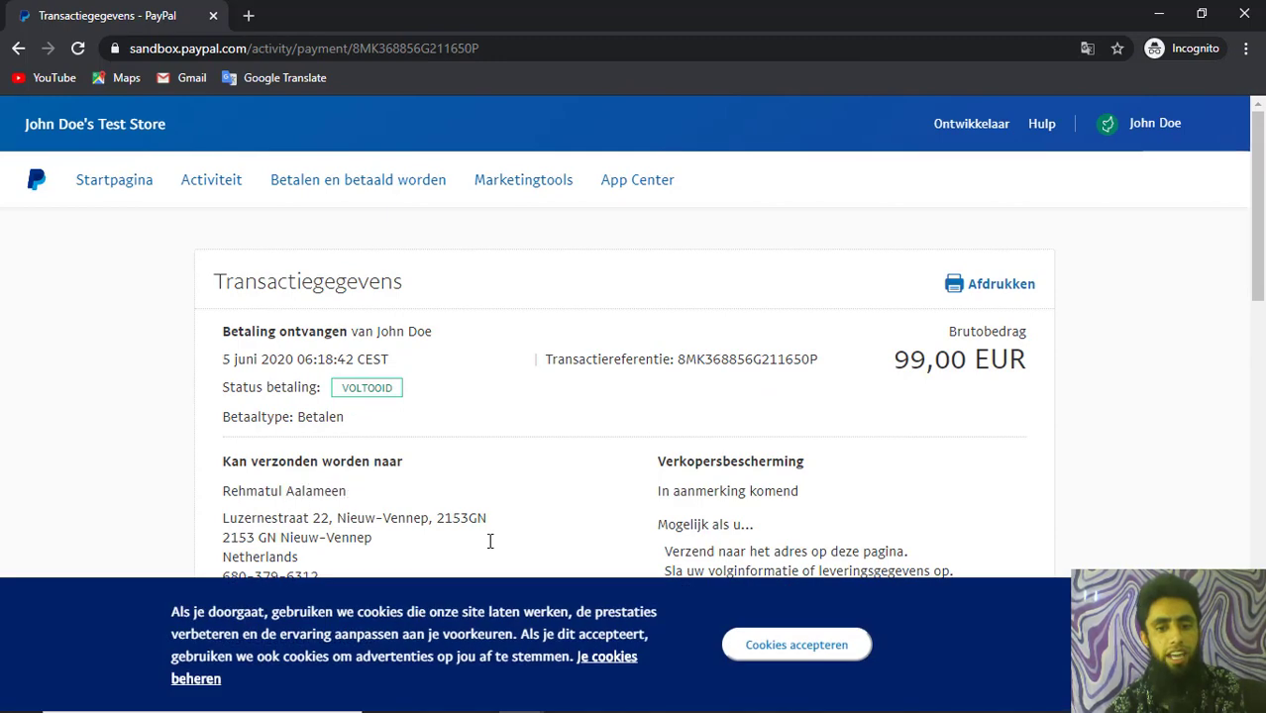
{"action": "left_click", "coordinate": [778, 649]}
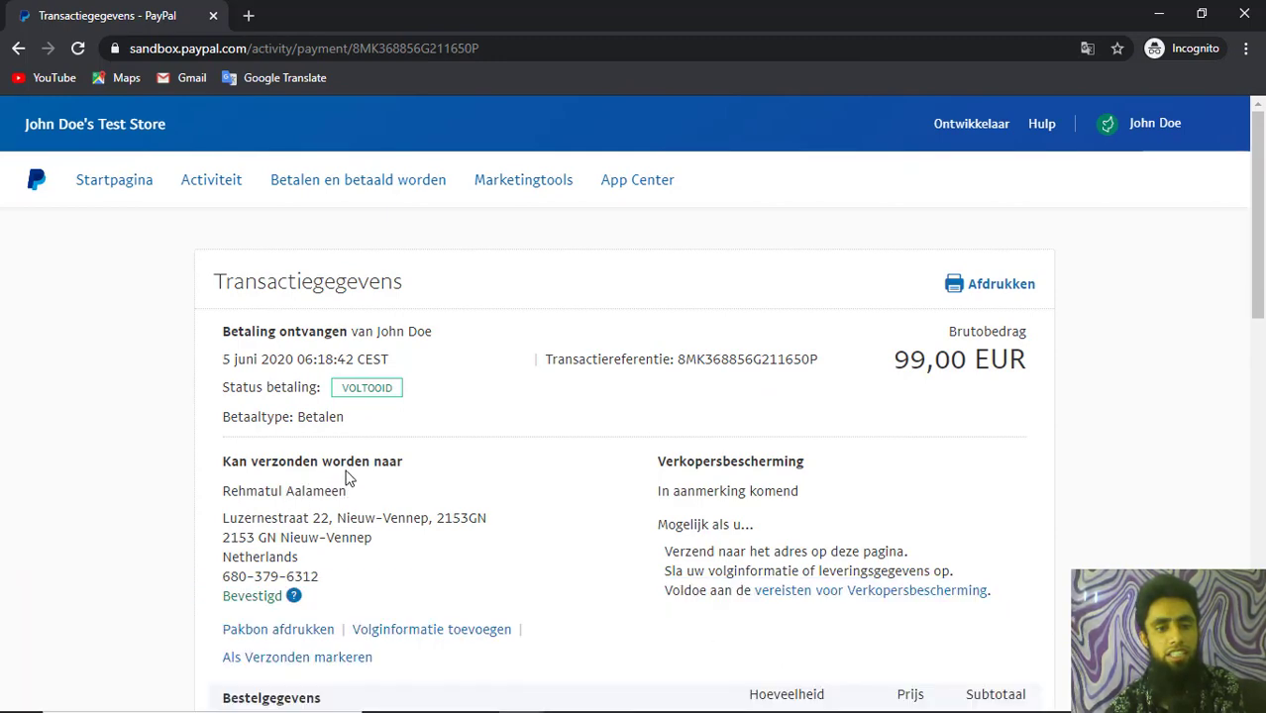
Look at the store's Order received page and WooCommerce orders list, then return to PayPal.
{"action": "key", "text": "alt+Tab"}
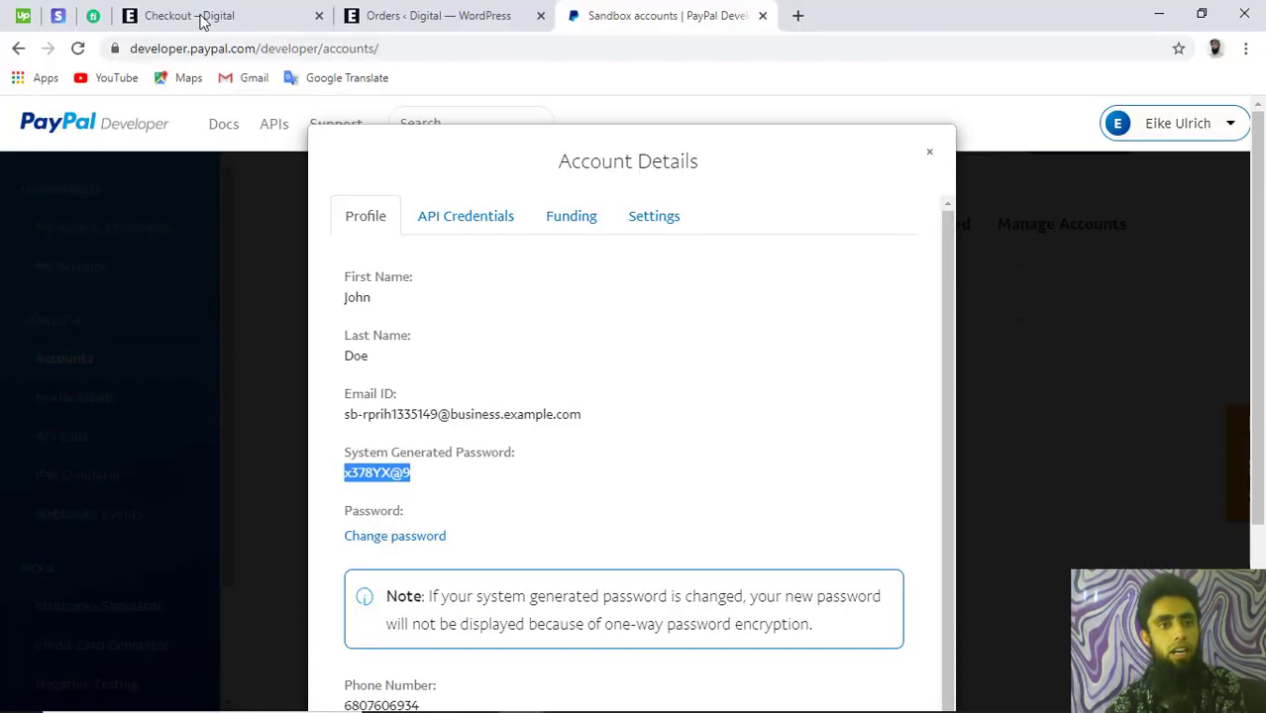
{"action": "left_click", "coordinate": [206, 15]}
{"action": "left_click", "coordinate": [416, 15]}
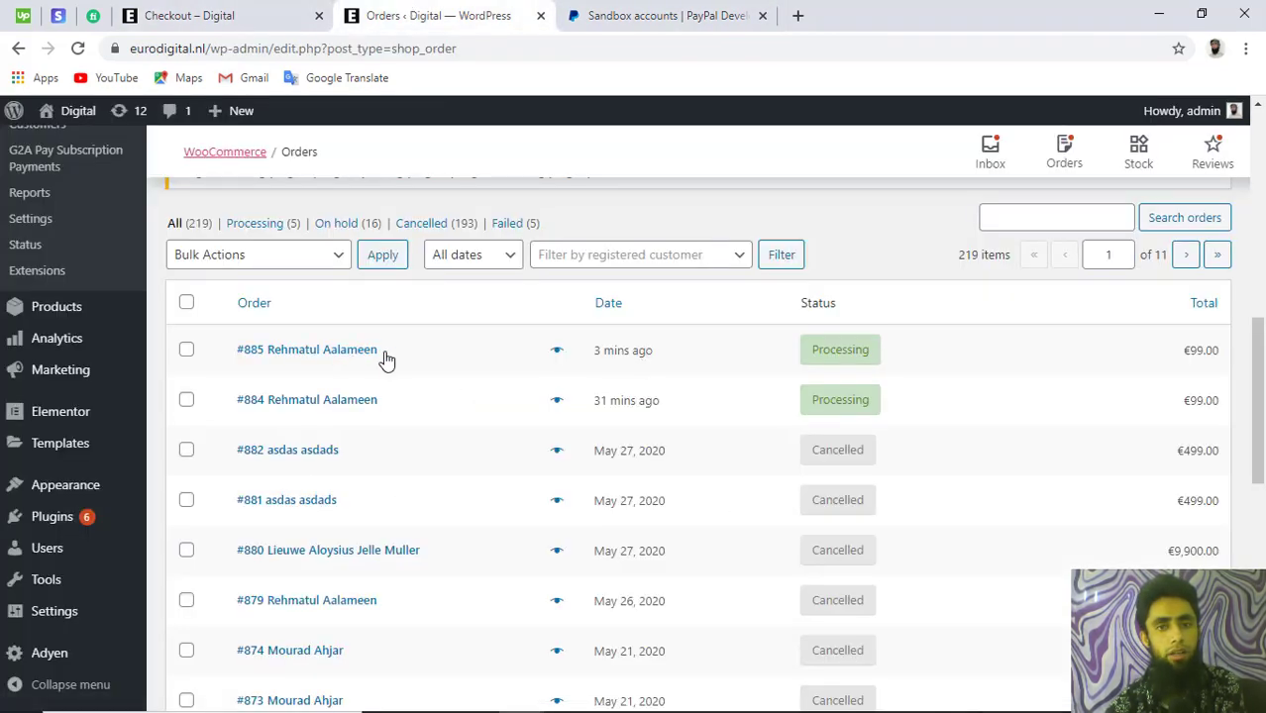
{"action": "key", "text": "alt+Tab"}
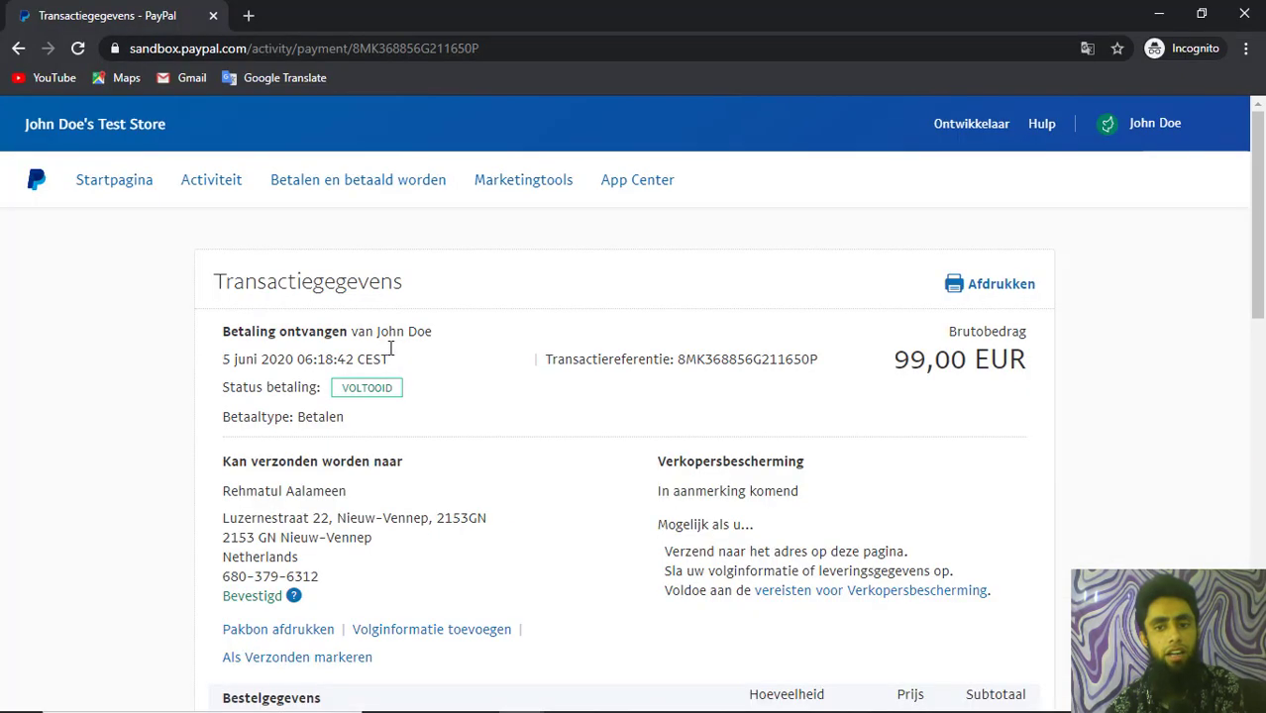
Review the 3,72 EUR fees and 95,28 EUR net, then bring up the WooCommerce orders list.
{"action": "scroll", "coordinate": [864, 428], "scroll_direction": "down", "scroll_amount": 1}
{"action": "scroll", "coordinate": [864, 428], "scroll_direction": "down", "scroll_amount": 5}
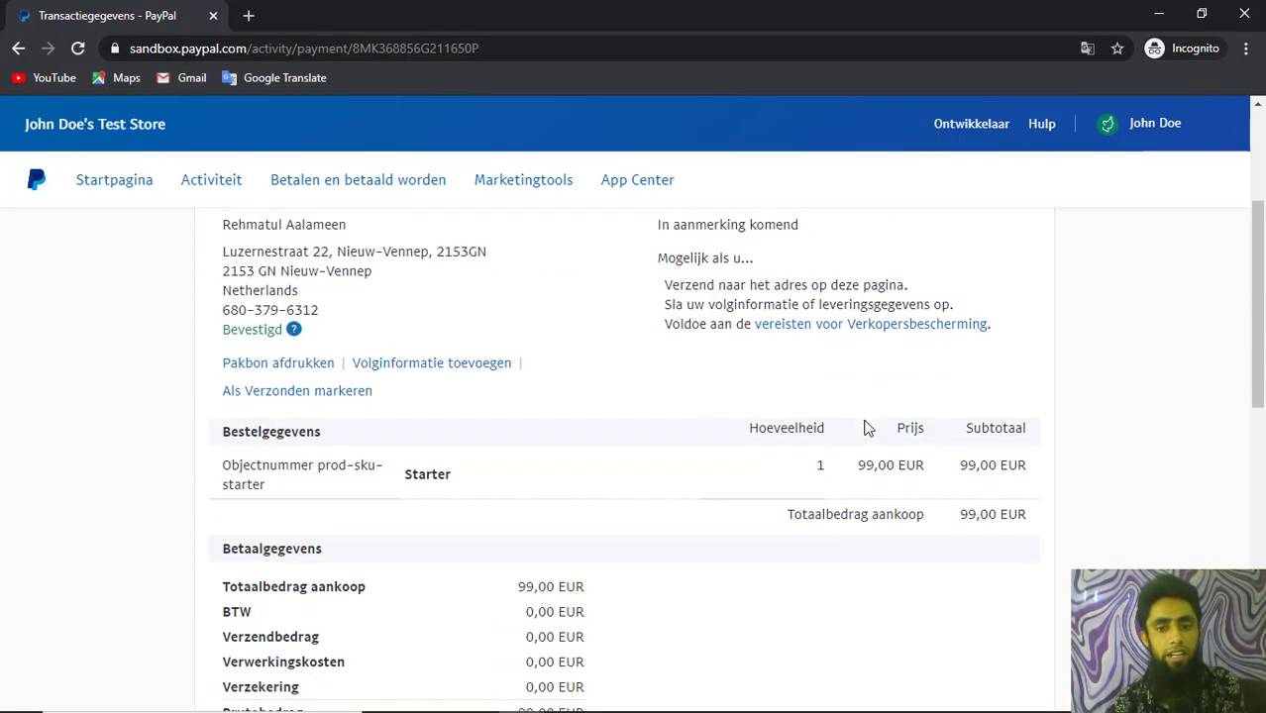
{"action": "scroll", "coordinate": [864, 428], "scroll_direction": "down", "scroll_amount": 5}
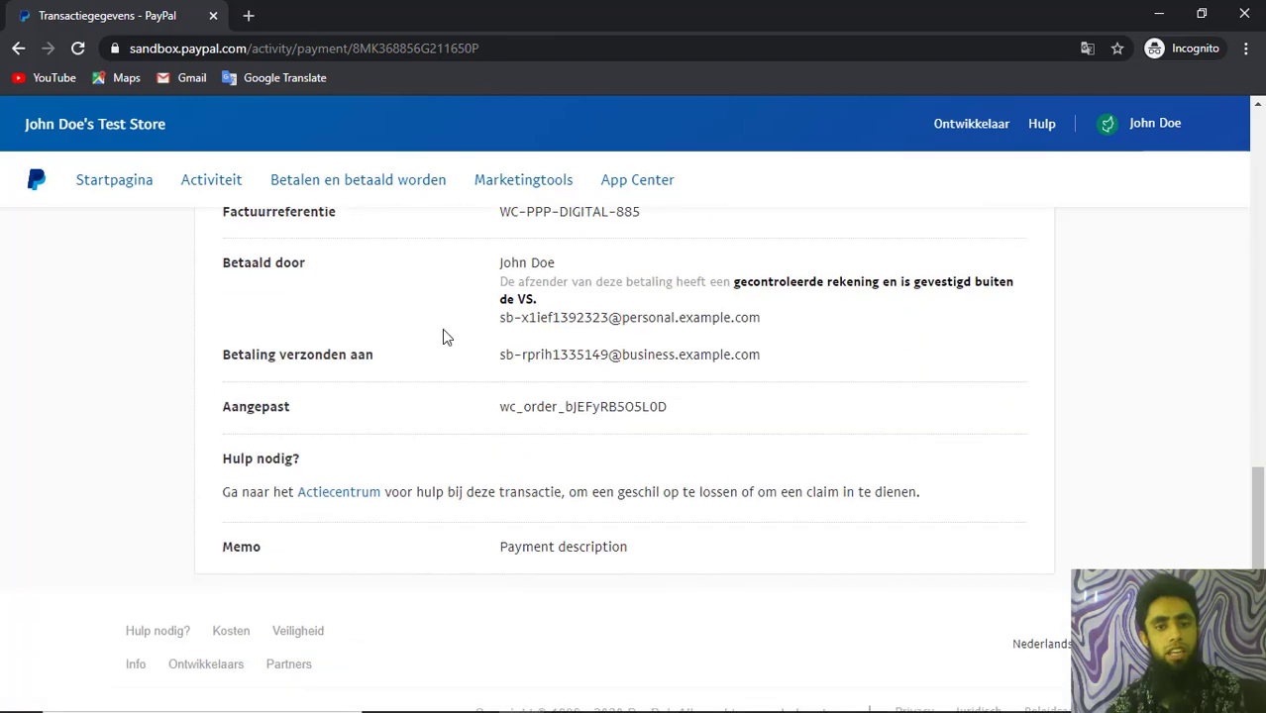
{"action": "scroll", "coordinate": [757, 333], "scroll_direction": "up", "scroll_amount": 6}
{"action": "scroll", "coordinate": [757, 335], "scroll_direction": "up", "scroll_amount": 5}
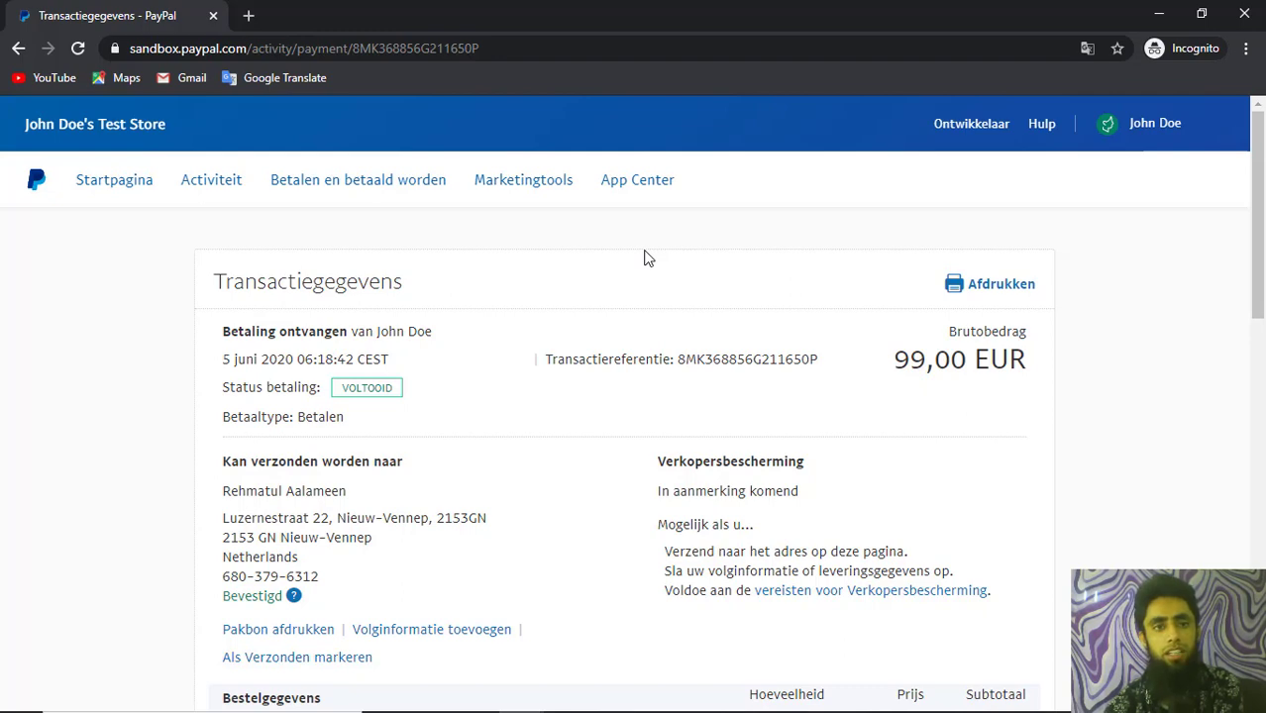
{"action": "key", "text": "alt+Tab"}
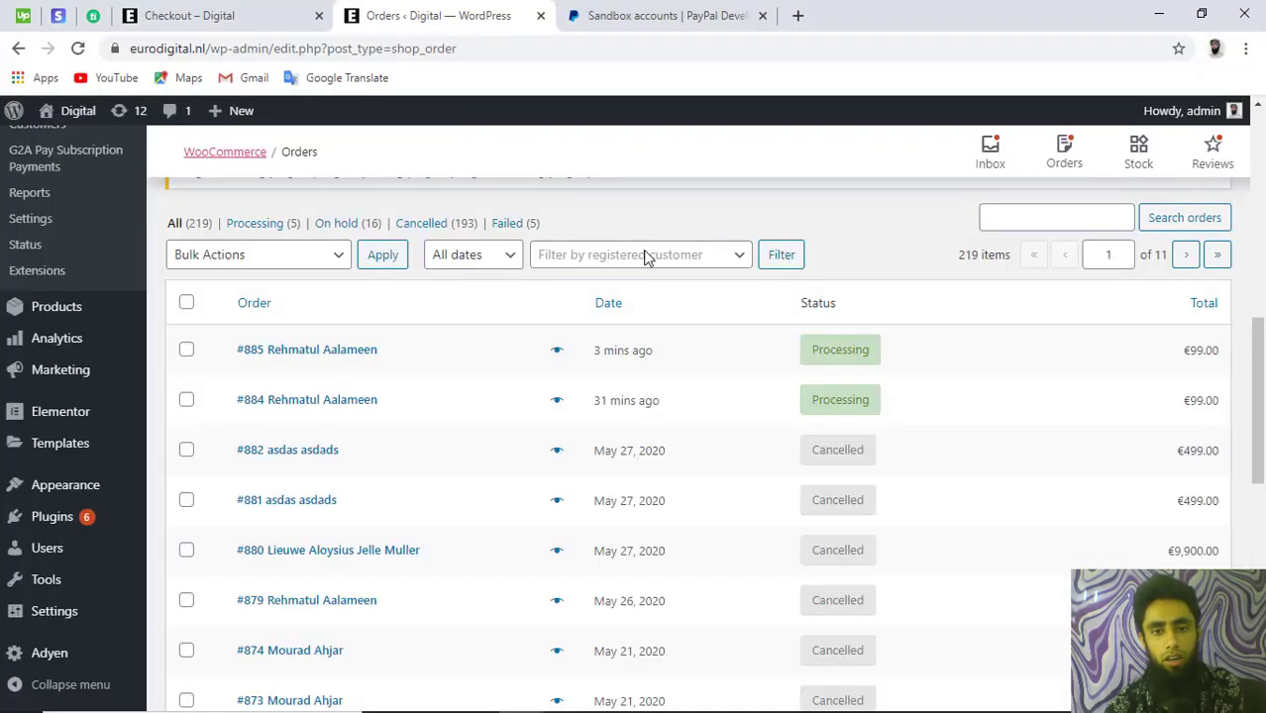
Look over order 885's €99.00 Order received details in the store, then go back to PayPal Developer.
{"action": "left_click", "coordinate": [248, 13]}
{"action": "scroll", "coordinate": [602, 392], "scroll_direction": "down", "scroll_amount": 3}
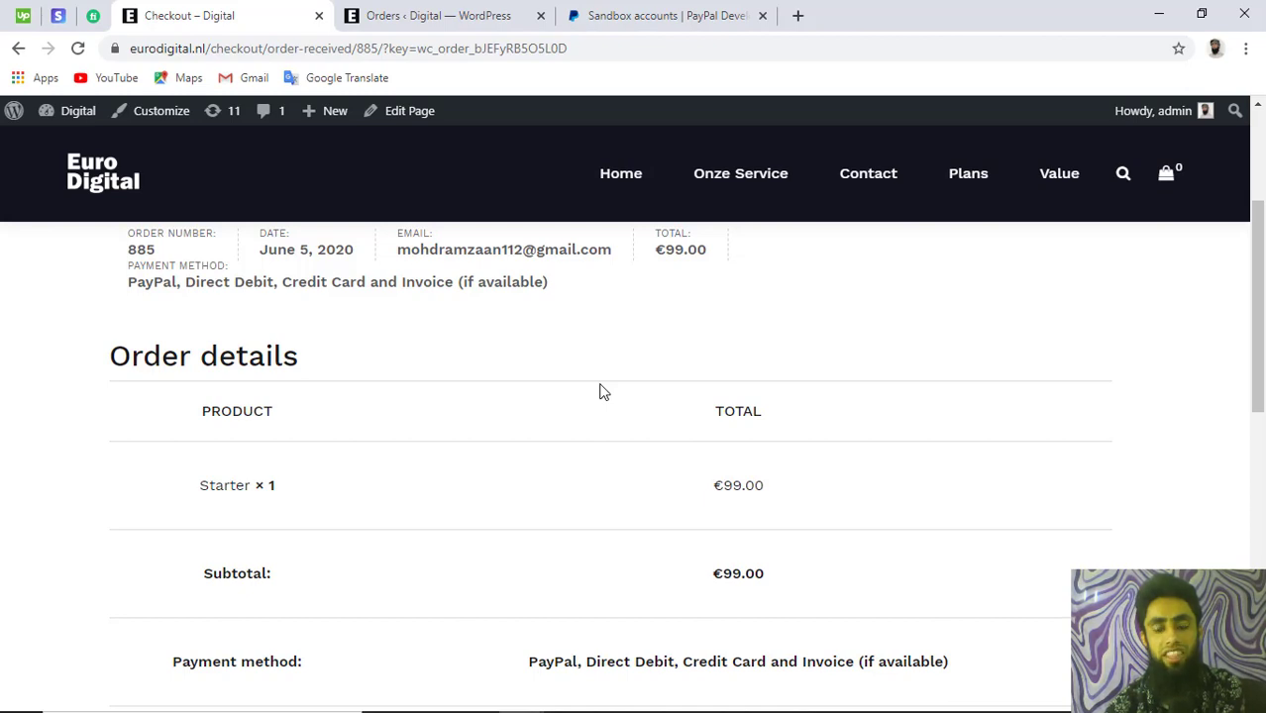
{"action": "scroll", "coordinate": [602, 393], "scroll_direction": "up", "scroll_amount": 3}
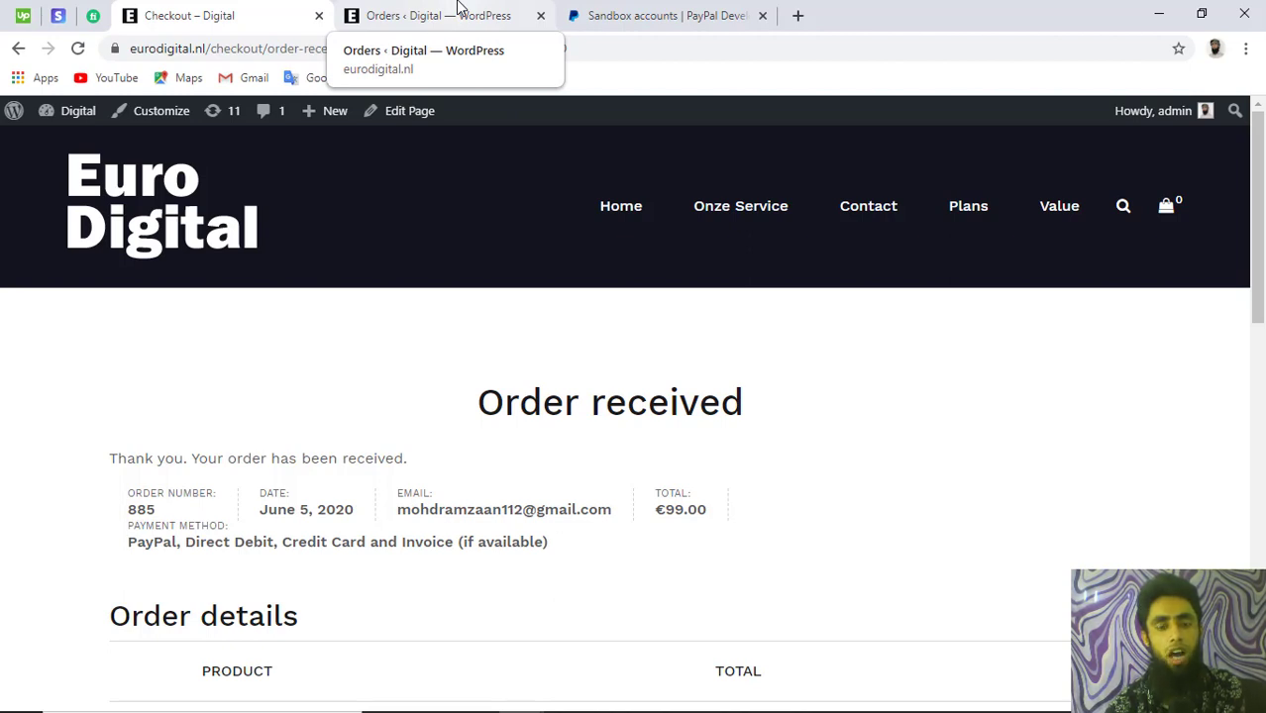
{"action": "left_click", "coordinate": [684, 22]}
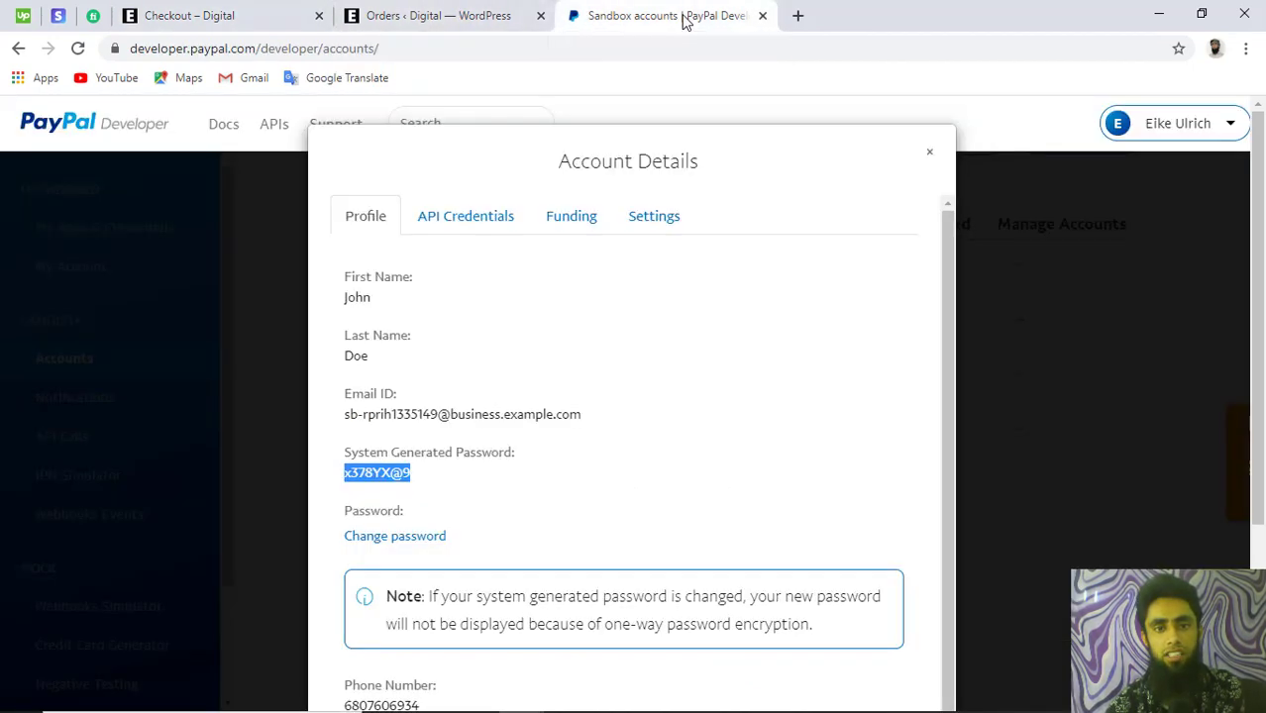
Close the business account details and open the default personal sandbox account's details.
{"action": "left_click", "coordinate": [930, 156]}
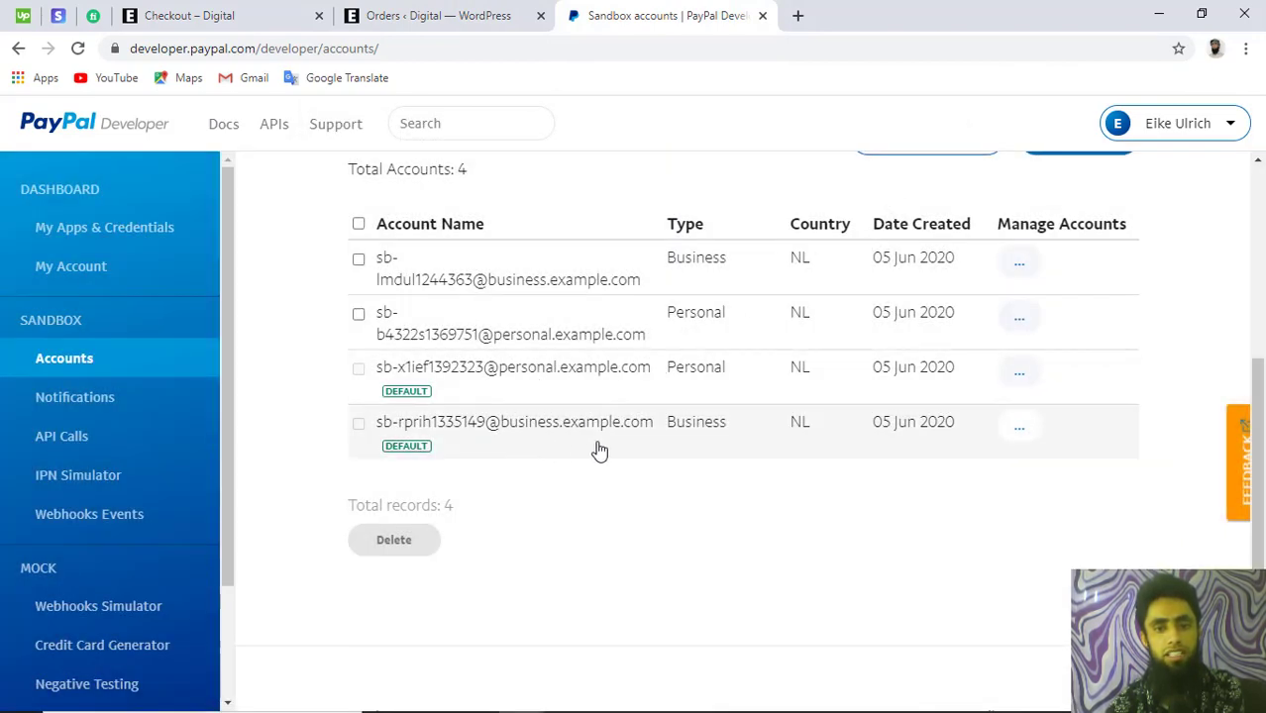
{"action": "left_click", "coordinate": [1021, 384]}
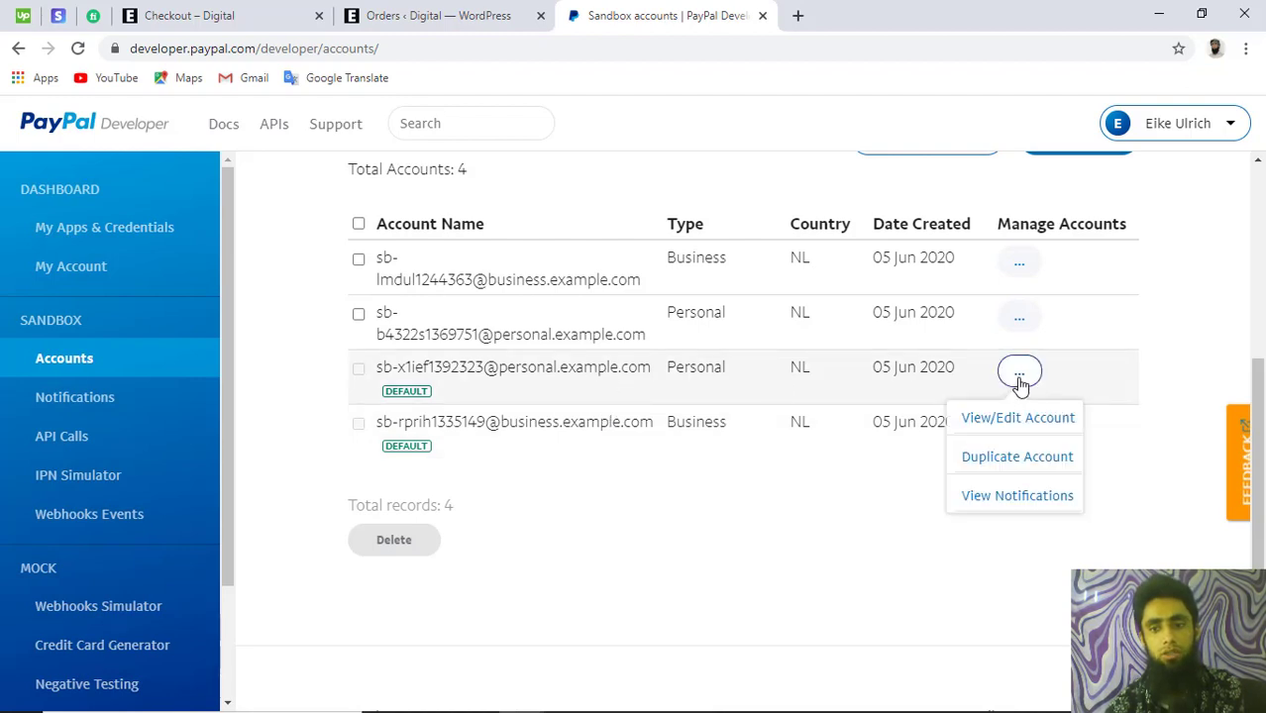
{"action": "left_click", "coordinate": [998, 420]}
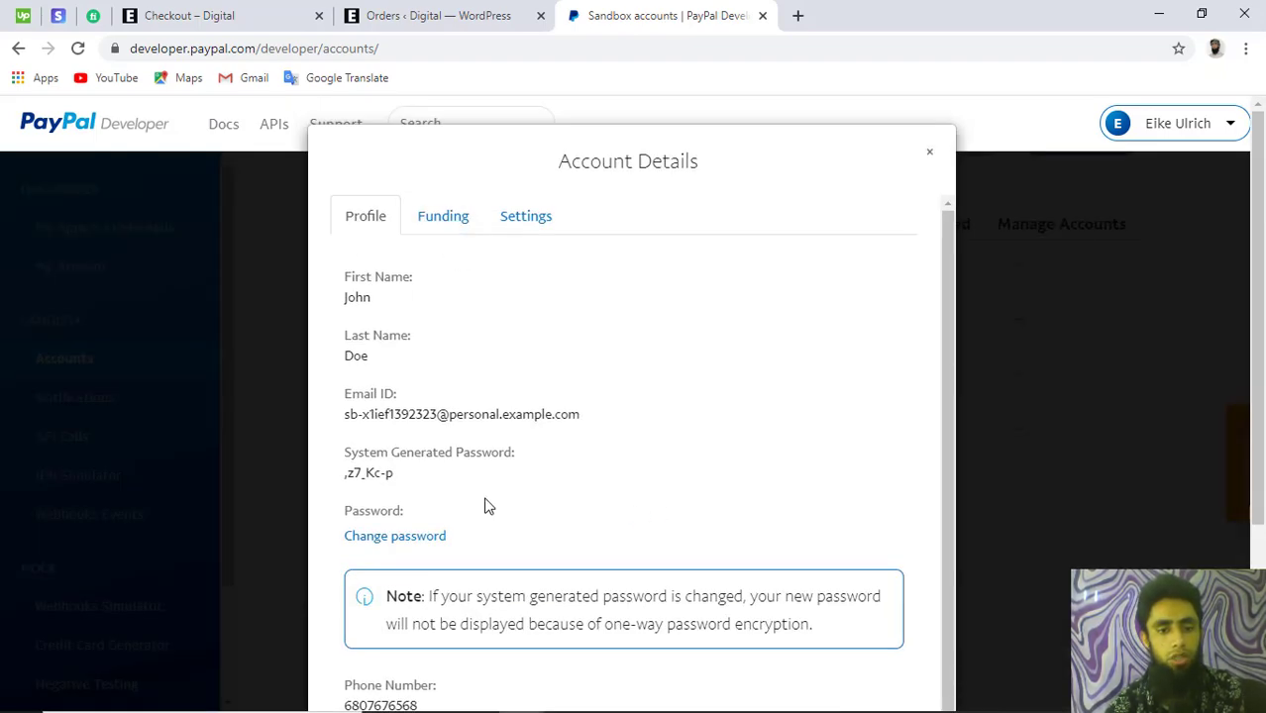
{"action": "scroll", "coordinate": [486, 505], "scroll_direction": "down", "scroll_amount": 2}
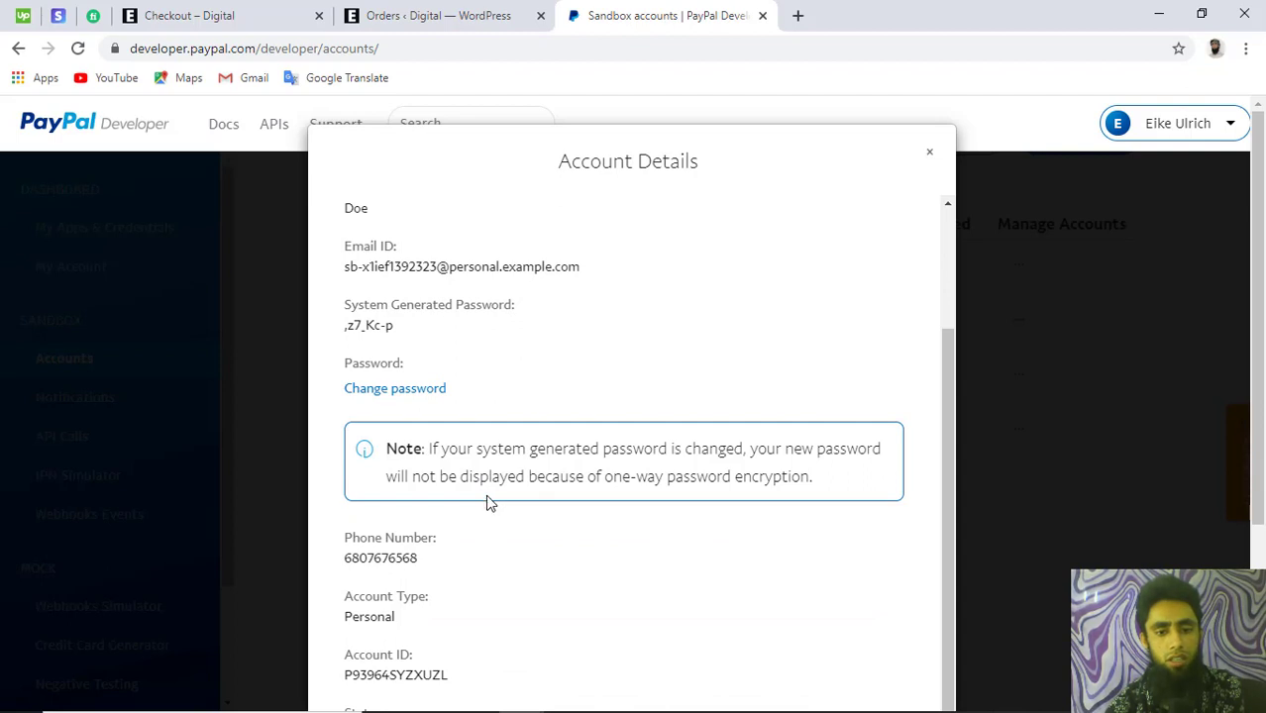
{"action": "scroll", "coordinate": [1134, 343], "scroll_direction": "down", "scroll_amount": 3}
{"action": "scroll", "coordinate": [1135, 343], "scroll_direction": "up", "scroll_amount": 1}
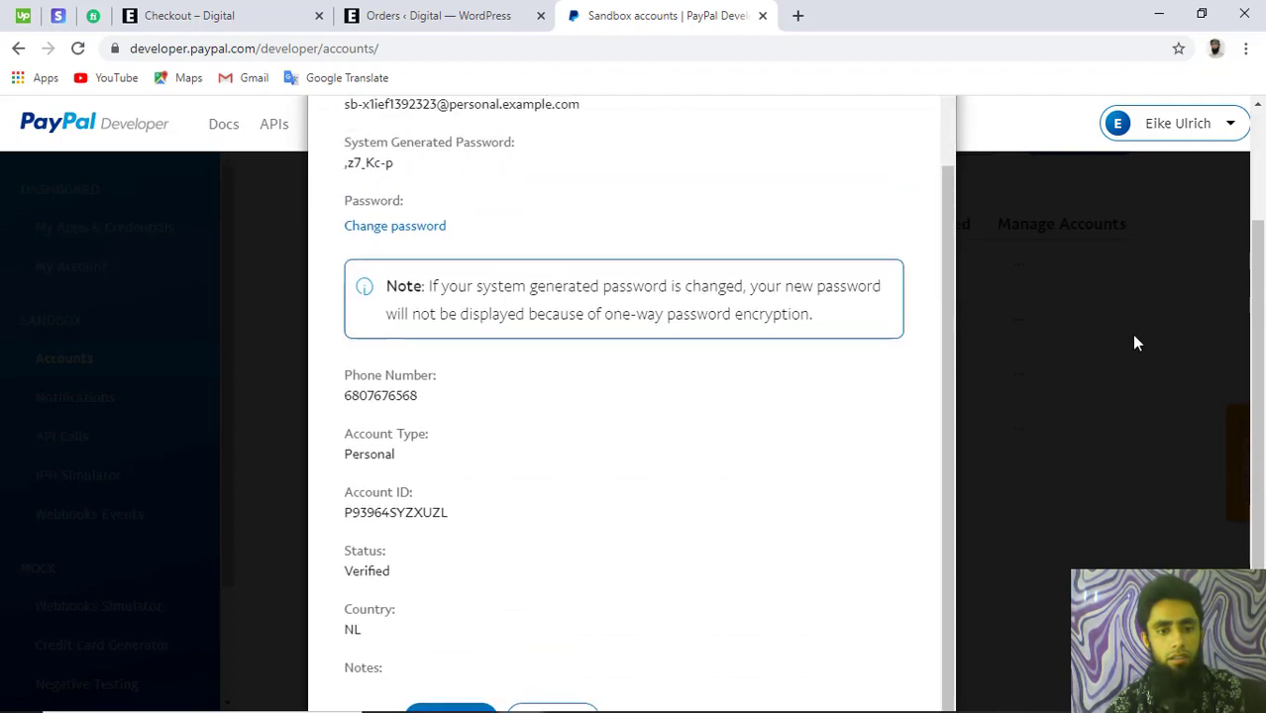
{"action": "scroll", "coordinate": [1136, 343], "scroll_direction": "up", "scroll_amount": 2}
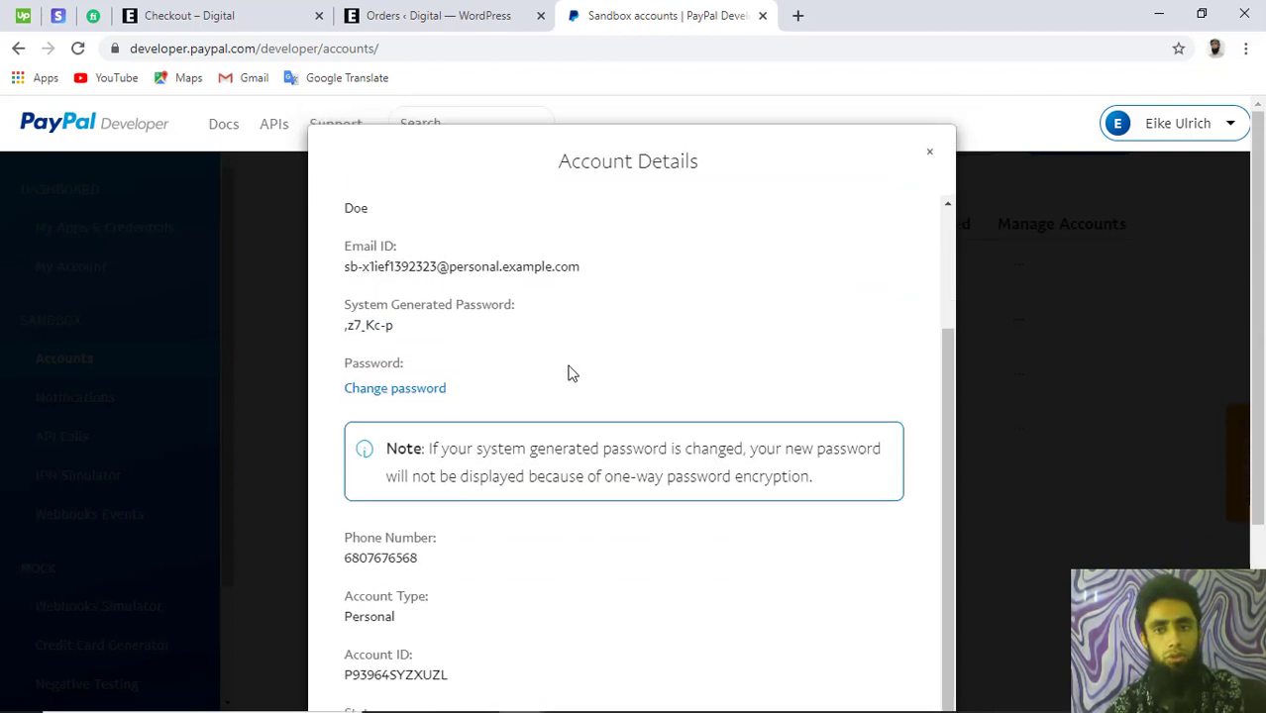
{"action": "scroll", "coordinate": [568, 370], "scroll_direction": "up", "scroll_amount": 2}
Check the funding: 4802.00 EUR PayPal balance and a VISA test card expiring 05/2025.
{"action": "left_click", "coordinate": [445, 212]}
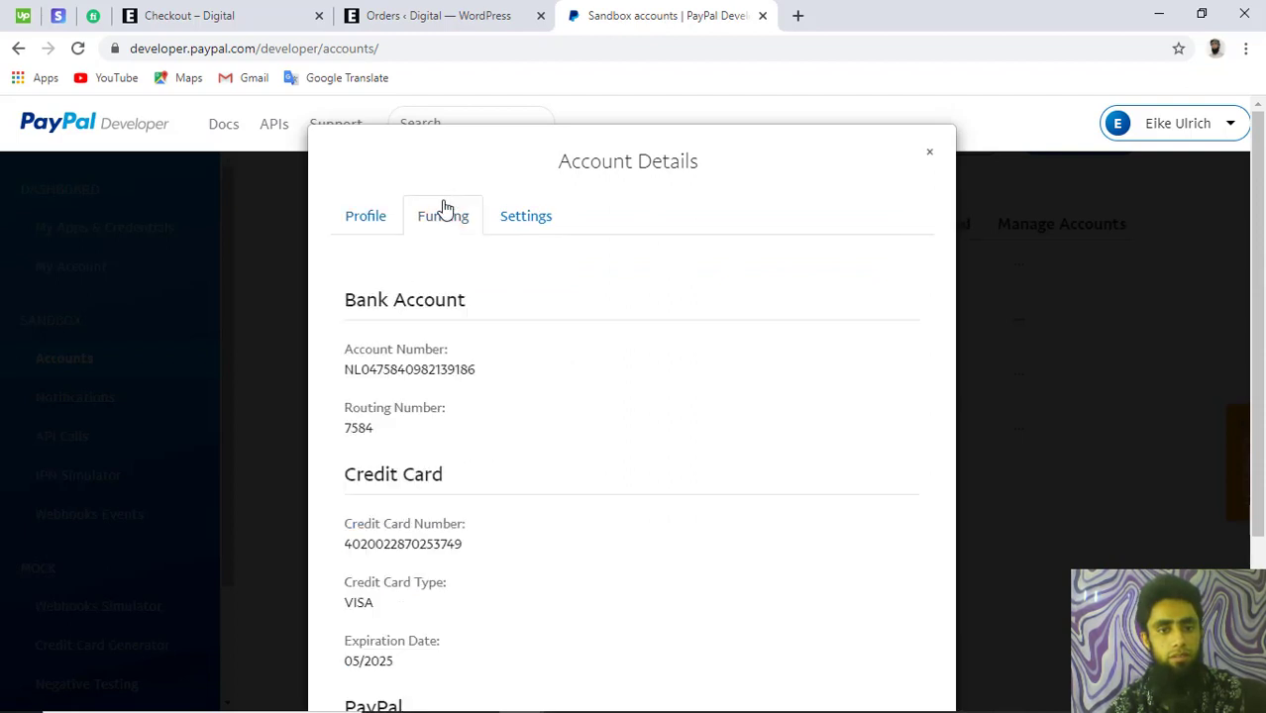
{"action": "scroll", "coordinate": [497, 396], "scroll_direction": "down", "scroll_amount": 4}
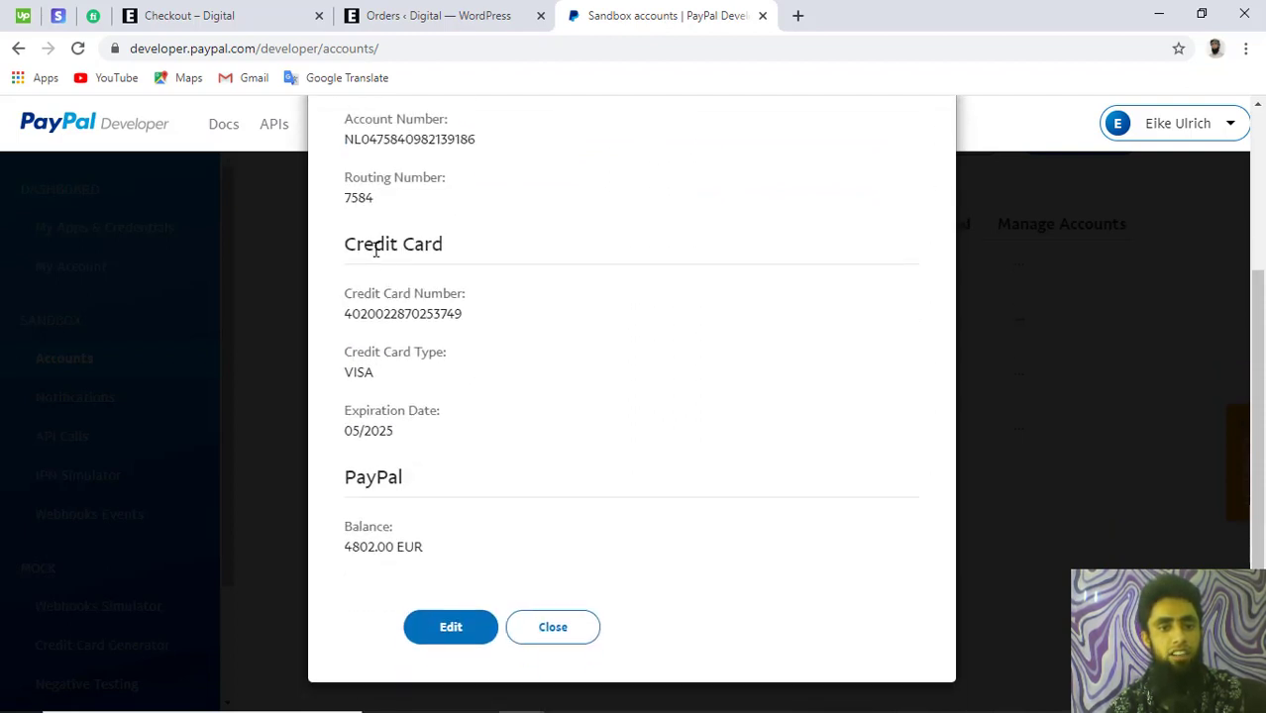
{"action": "left_click_drag", "start_coordinate": [343, 322], "coordinate": [471, 325]}
{"action": "left_click", "coordinate": [472, 326]}
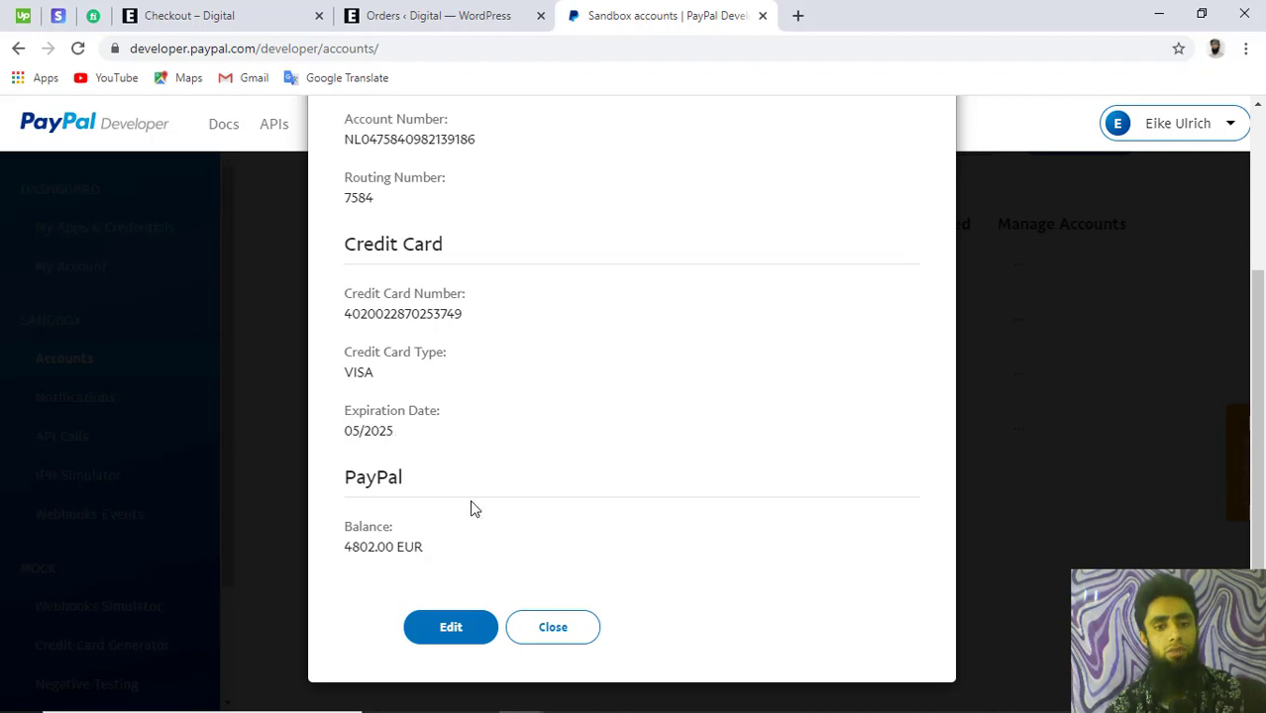
{"action": "left_click", "coordinate": [553, 630]}
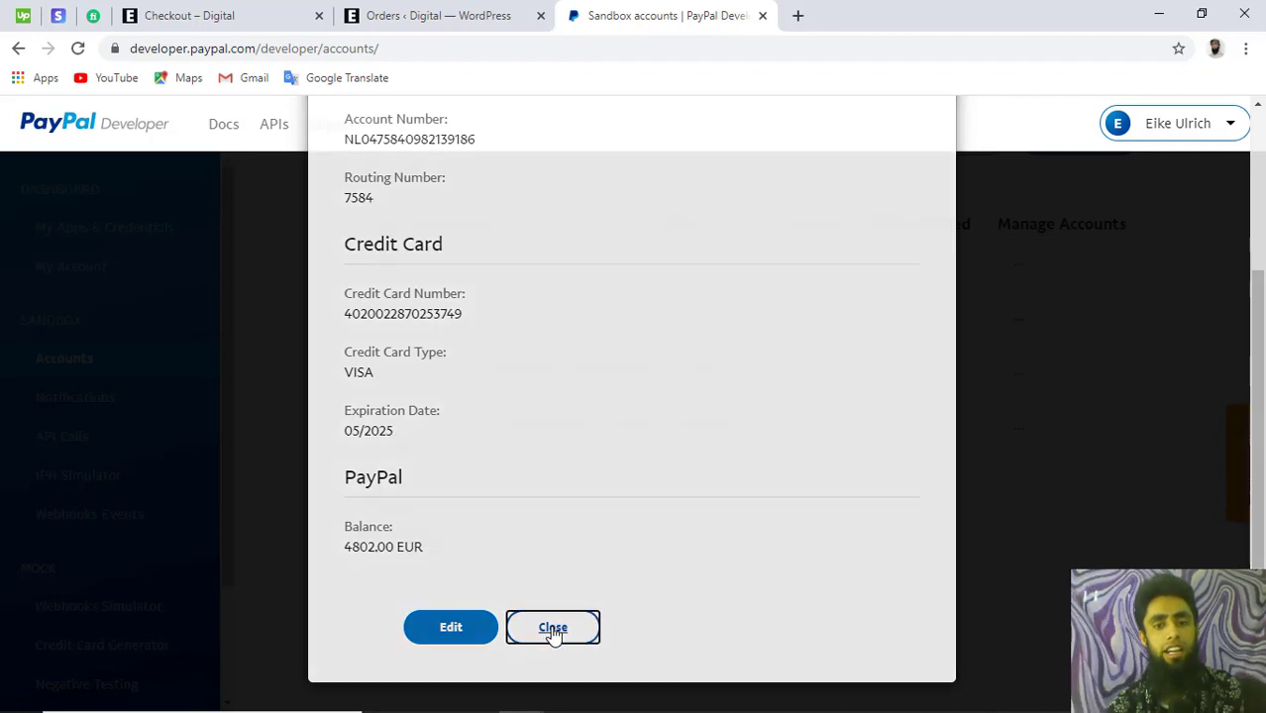